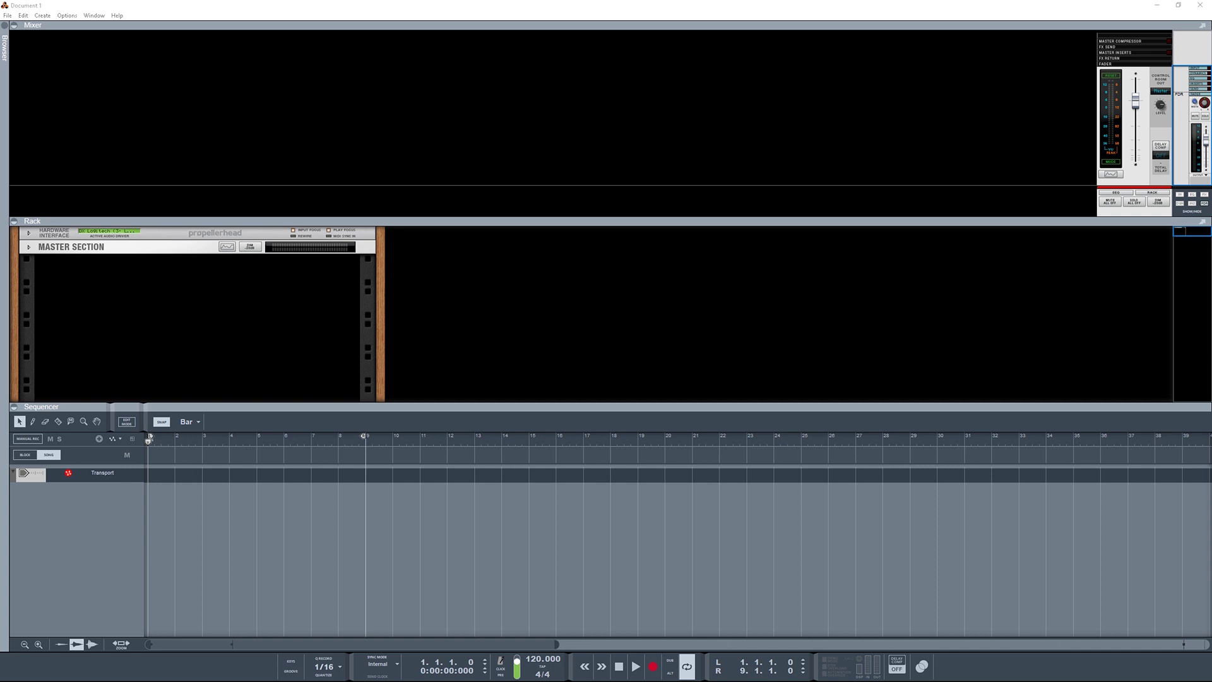
- Open Reason's Preferences from the Edit menu, showing the General page
{"action": "left_click", "coordinate": [22, 15]}
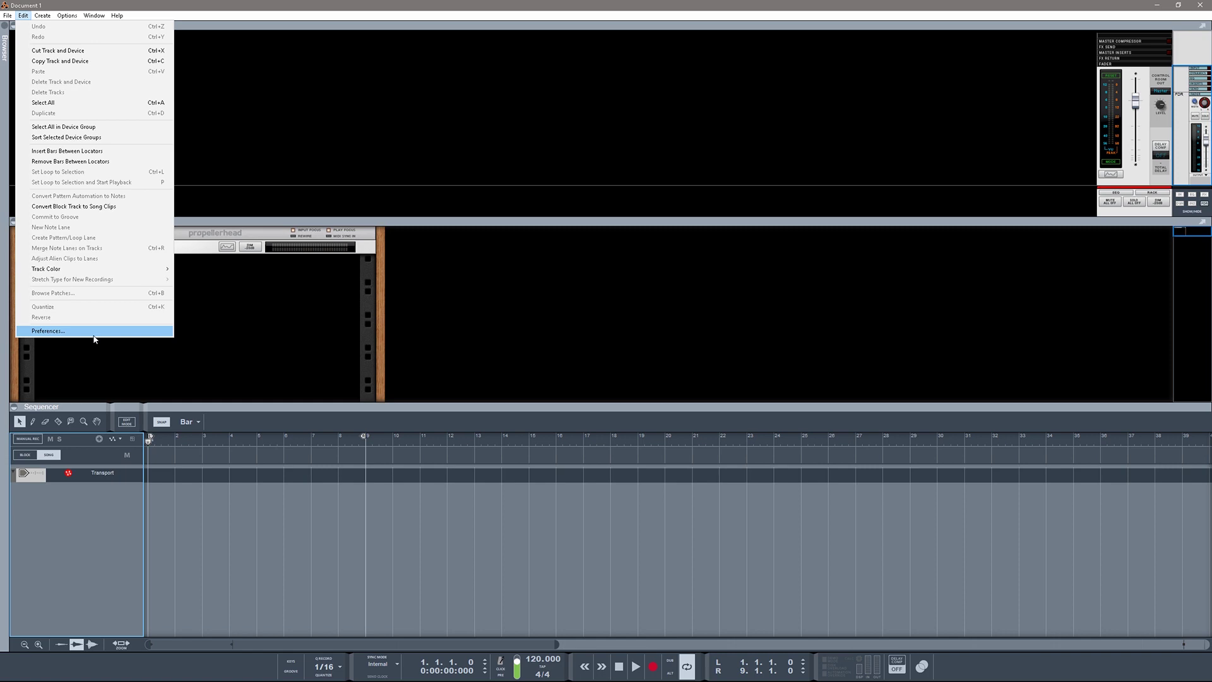
{"action": "left_click", "coordinate": [94, 333]}
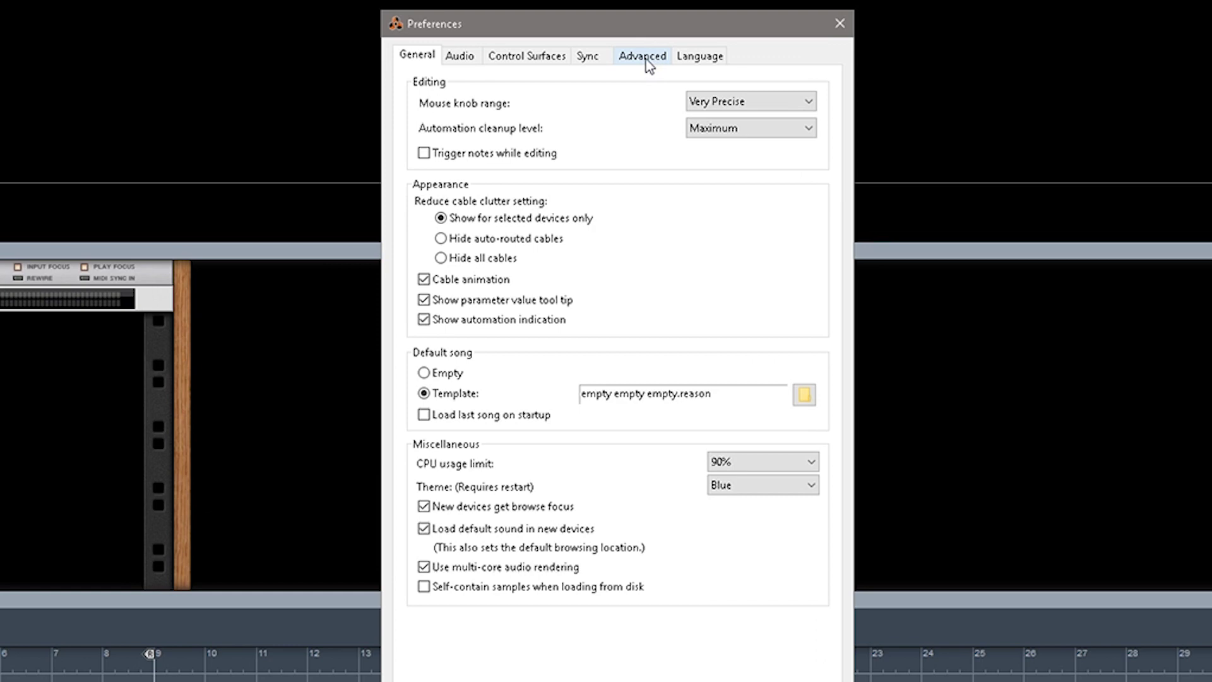
- Switch Preferences to the Advanced page, with only the C:\__RVST\ VST folder scanned
{"action": "left_click", "coordinate": [641, 106]}
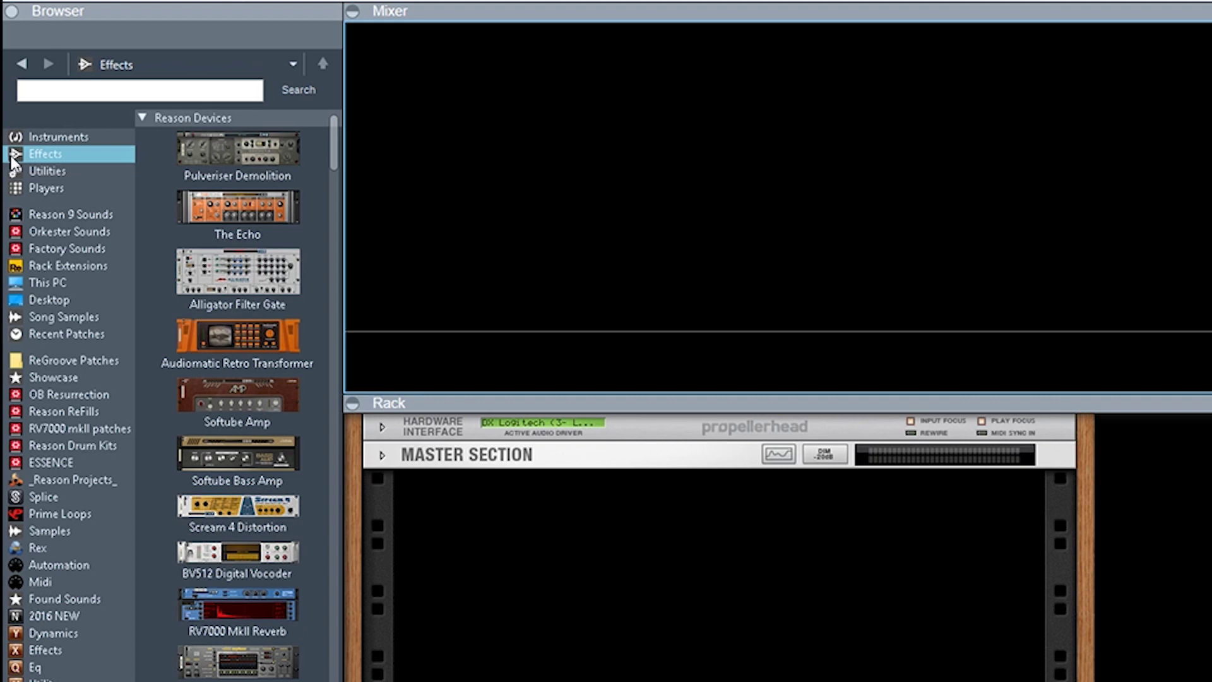
- Browse the Instruments, Effects, Utilities and Players device lists, returning to Instruments
{"action": "left_click", "coordinate": [57, 137]}
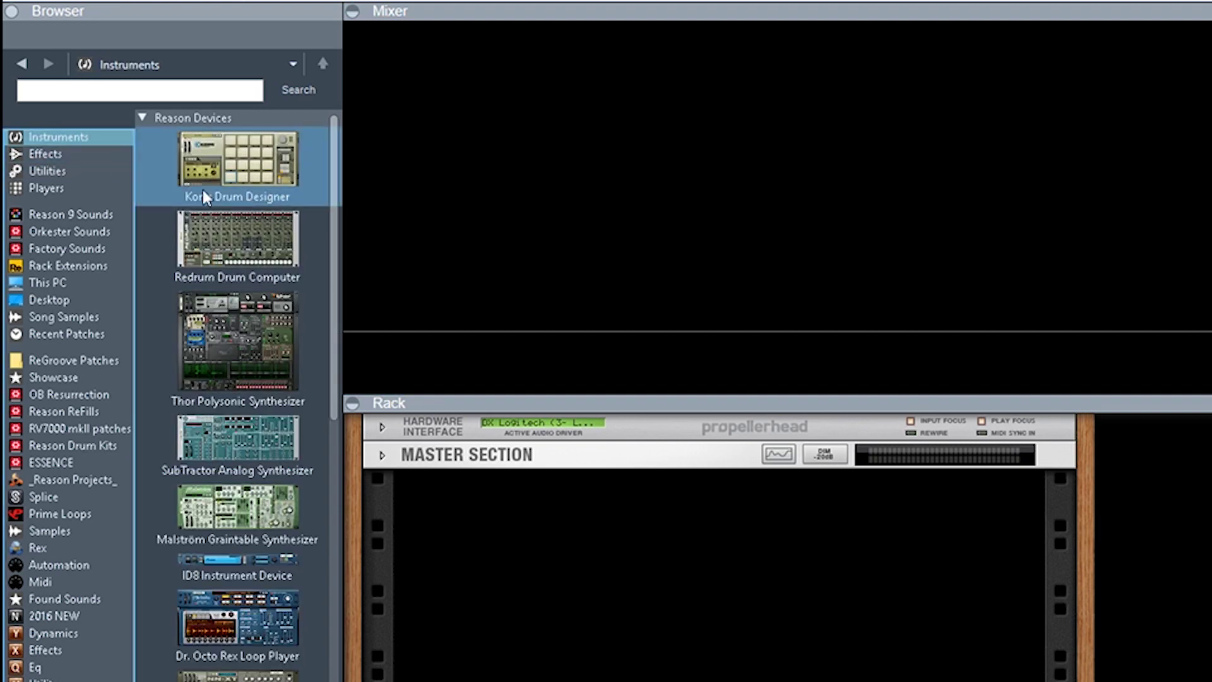
{"action": "left_click", "coordinate": [271, 401]}
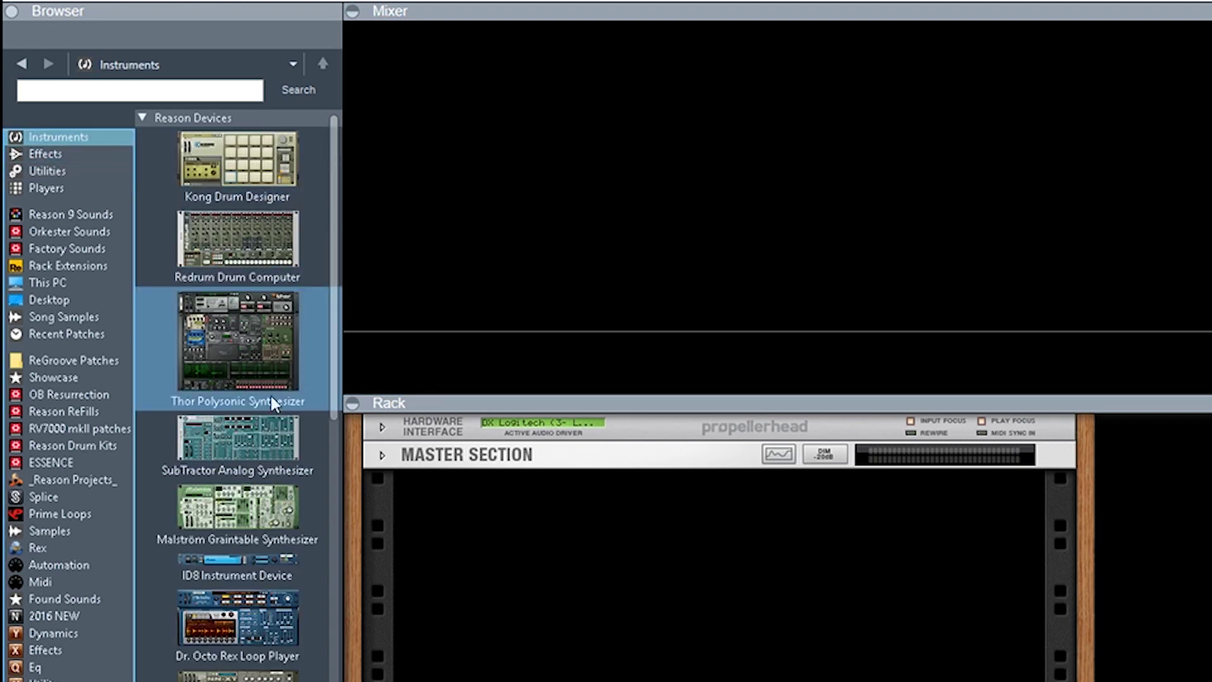
{"action": "left_click", "coordinate": [38, 151]}
{"action": "left_click", "coordinate": [48, 173]}
{"action": "left_click", "coordinate": [47, 187]}
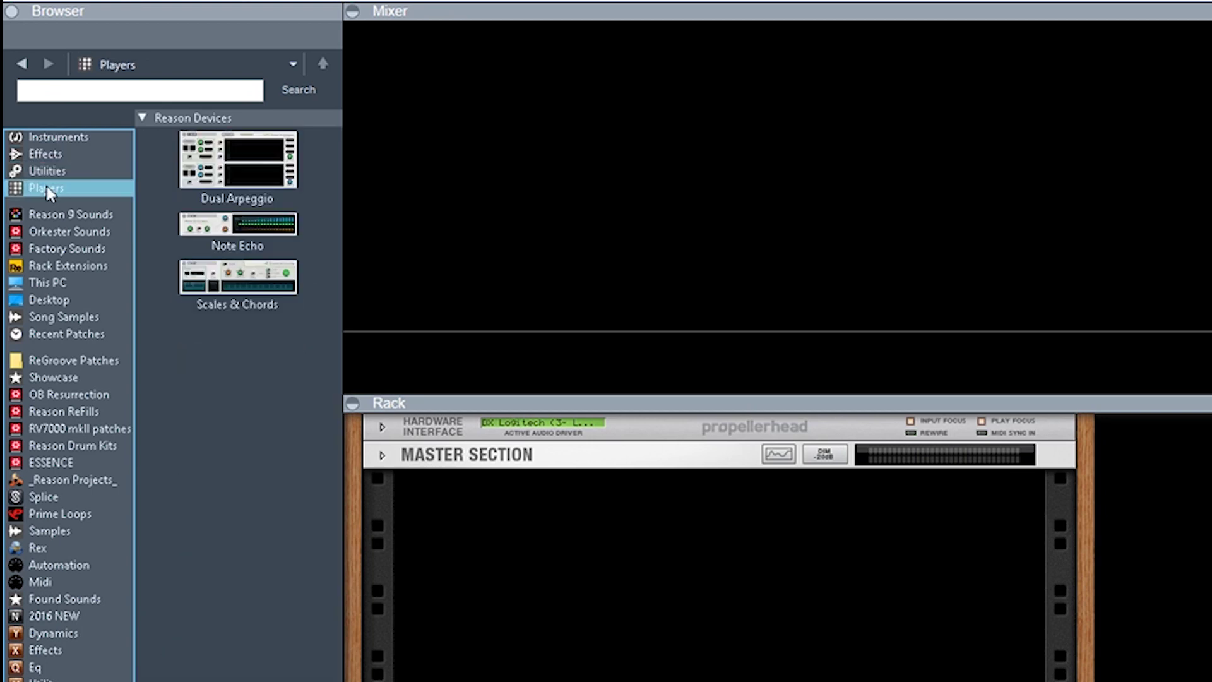
{"action": "left_click", "coordinate": [47, 138]}
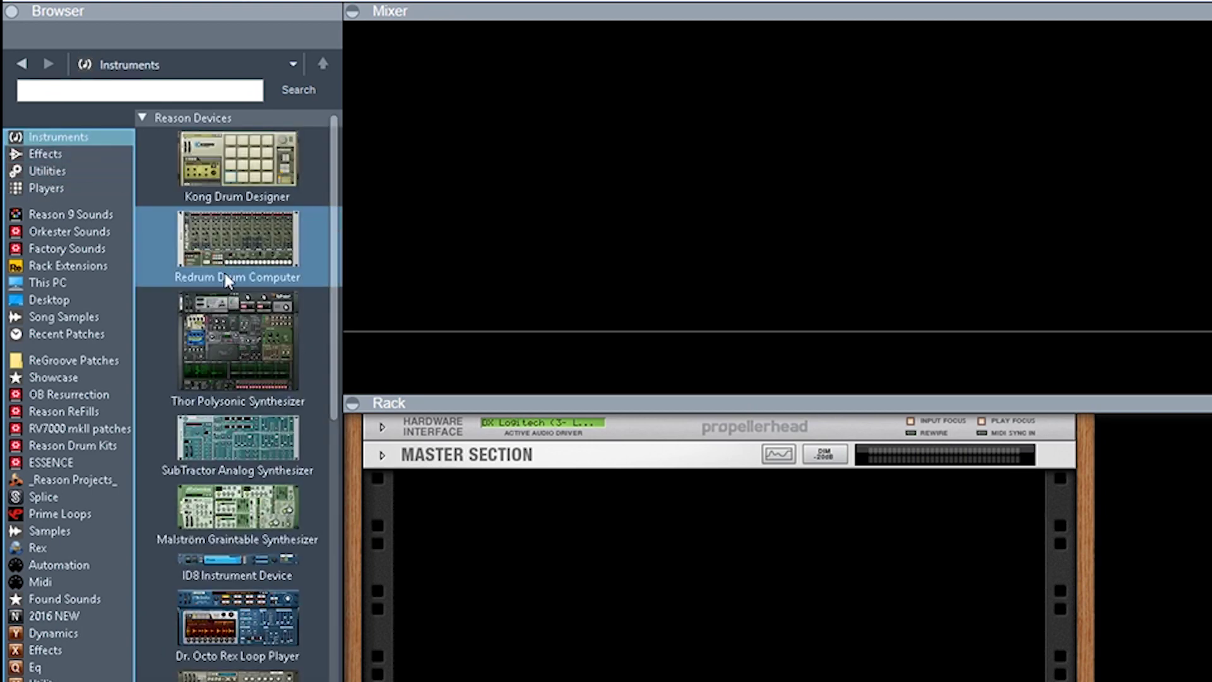
- Scroll to the Waves instruments and select CODEX Stereo, then Electric88 Stereo
{"action": "scroll", "coordinate": [227, 284], "scroll_direction": "down", "scroll_amount": 5}
{"action": "scroll", "coordinate": [224, 296], "scroll_direction": "down", "scroll_amount": 15}
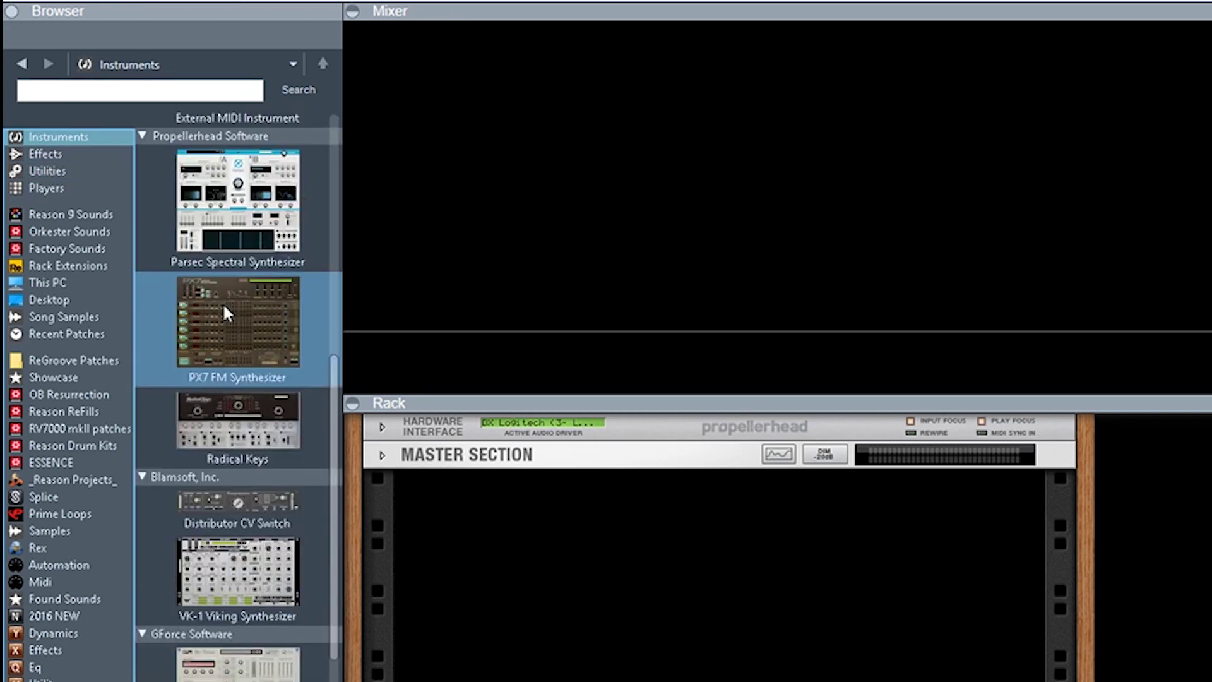
{"action": "scroll", "coordinate": [225, 328], "scroll_direction": "down", "scroll_amount": 9}
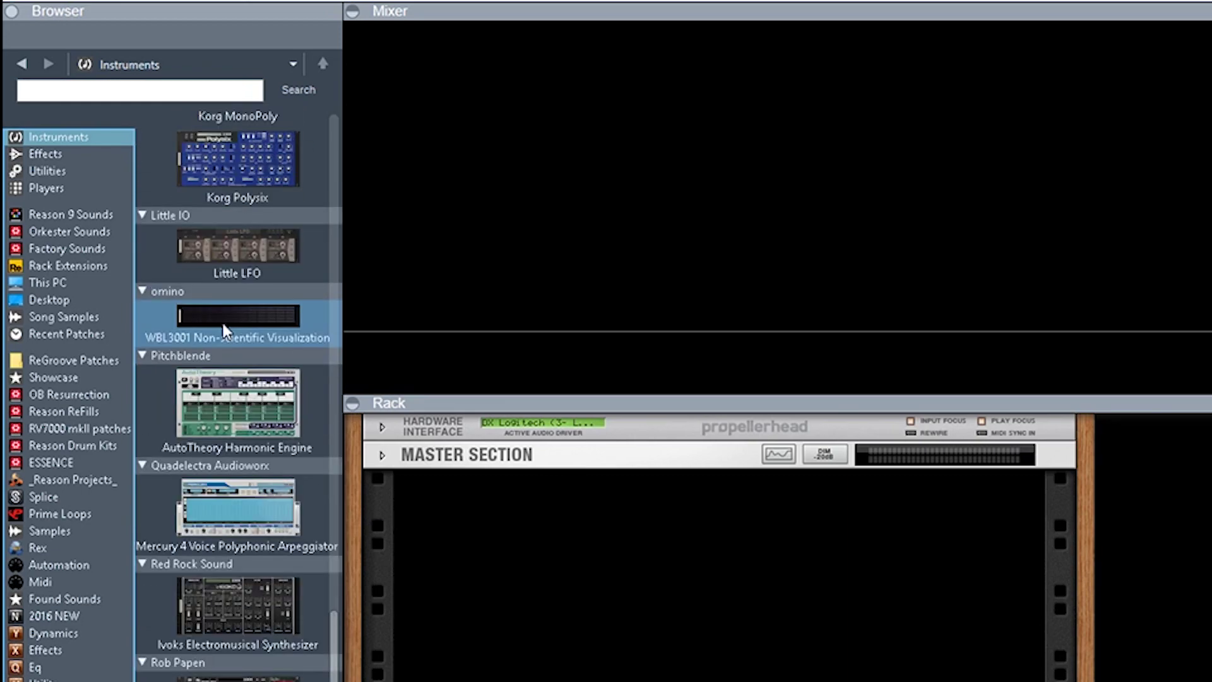
{"action": "scroll", "coordinate": [222, 326], "scroll_direction": "down", "scroll_amount": 5}
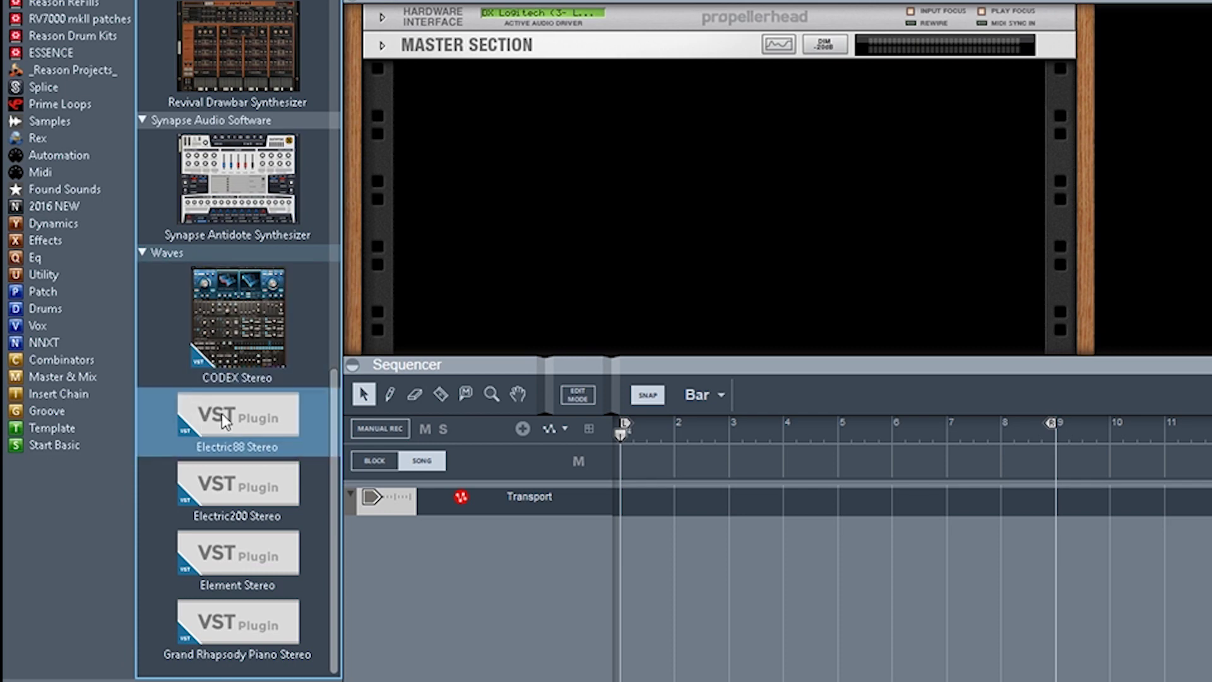
{"action": "left_click", "coordinate": [236, 365]}
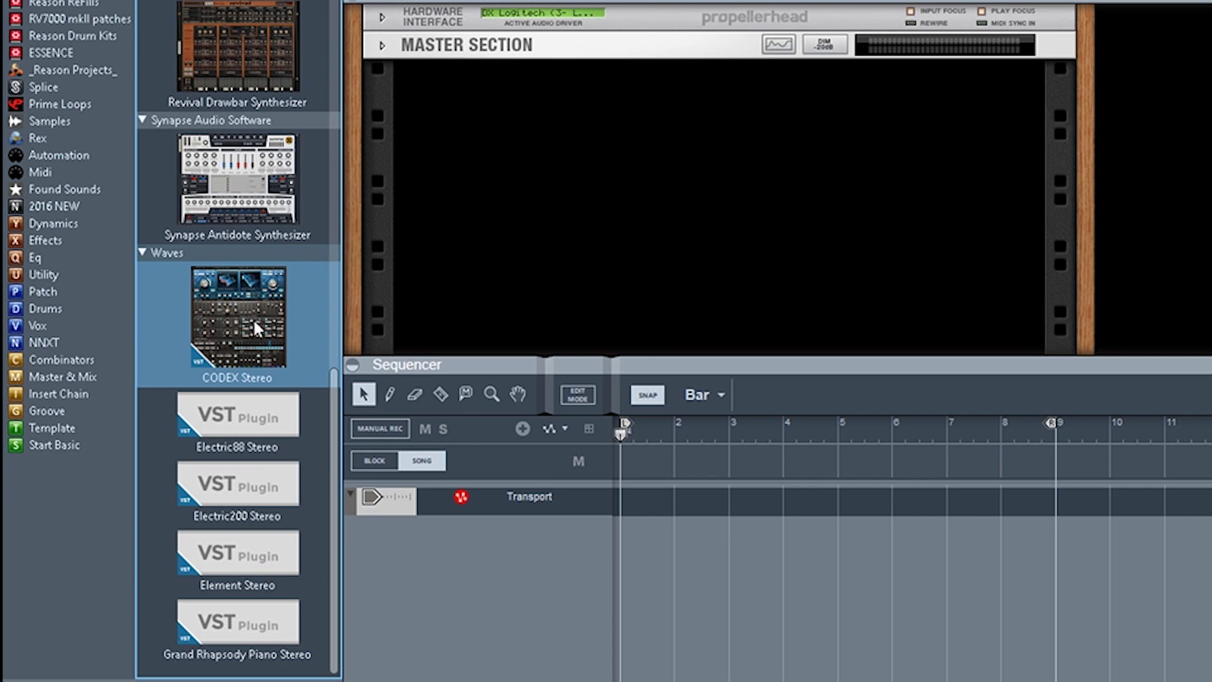
{"action": "left_click", "coordinate": [254, 423]}
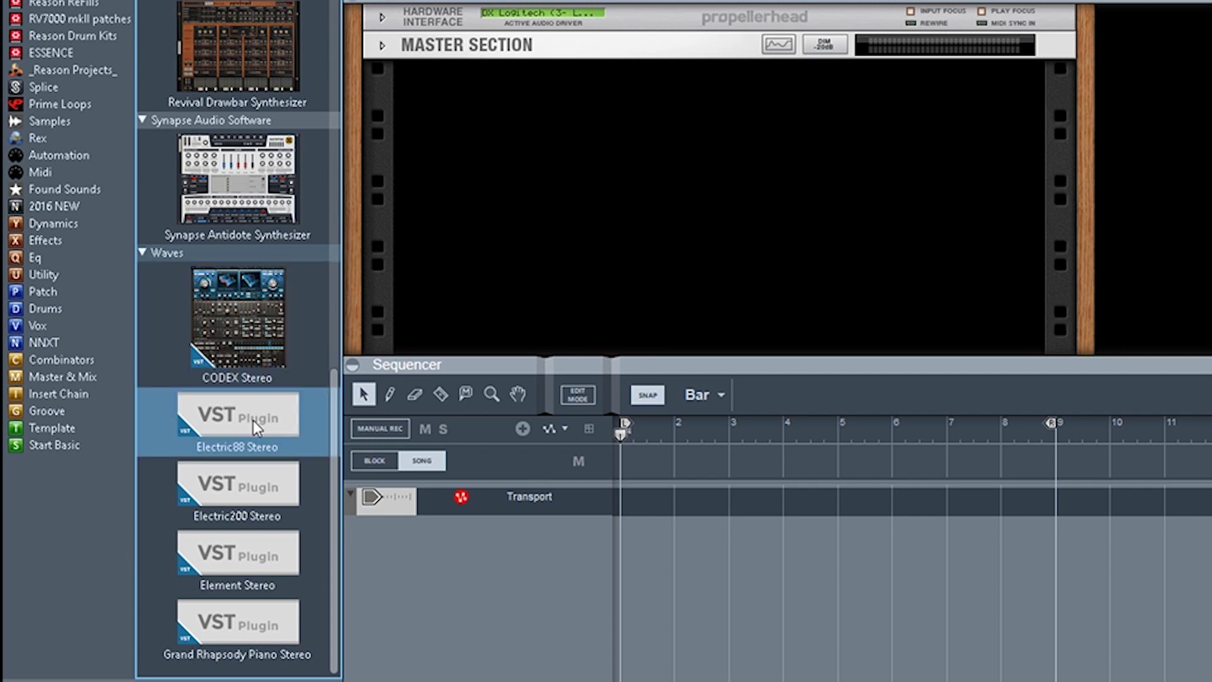
- Drag Electric88 Stereo into the rack and open its Waves plugin window
{"action": "left_click", "coordinate": [254, 650]}
{"action": "left_click", "coordinate": [244, 491]}
{"action": "left_click", "coordinate": [238, 420]}
{"action": "left_click_drag", "start_coordinate": [238, 418], "coordinate": [676, 180]}
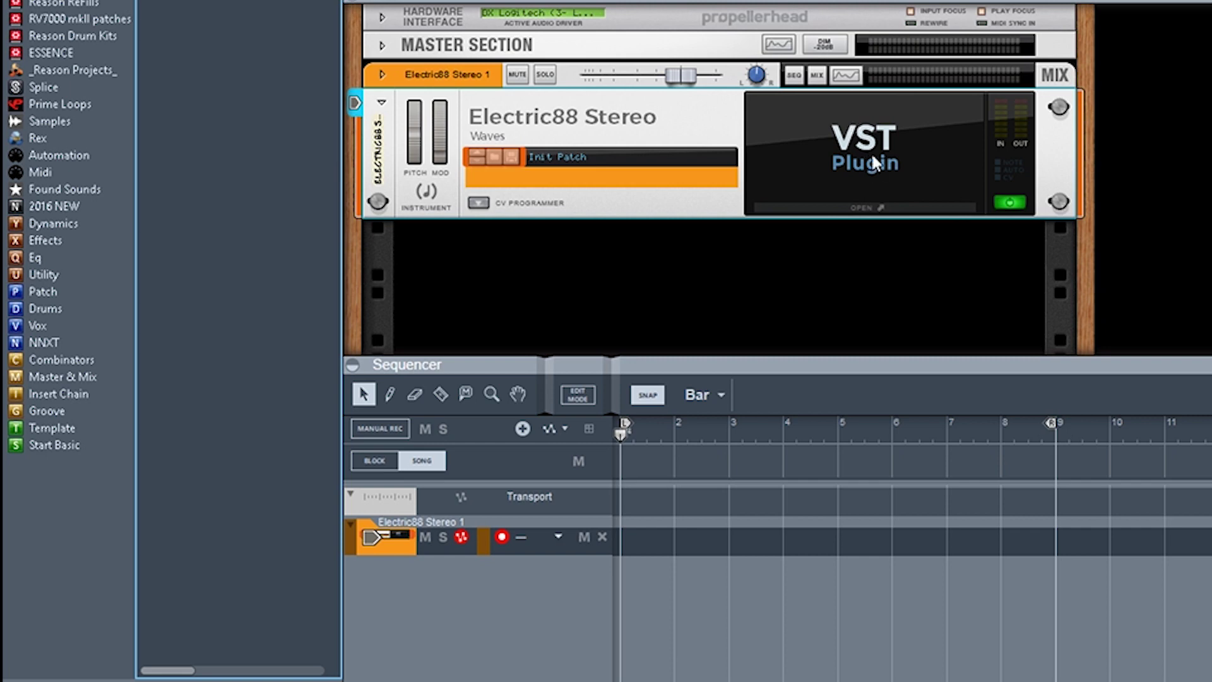
{"action": "left_click", "coordinate": [865, 207]}
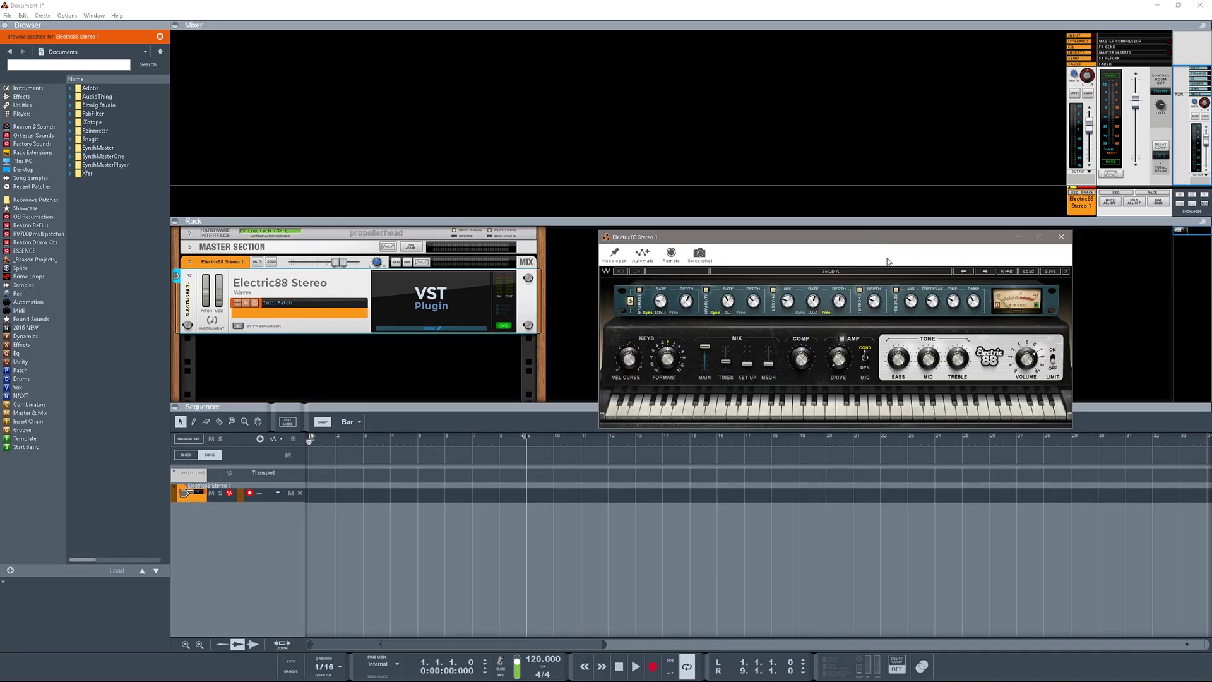
- Reposition the Electric88 plugin window and capture its screenshot for the rack display
{"action": "left_click_drag", "start_coordinate": [878, 243], "coordinate": [854, 268]}
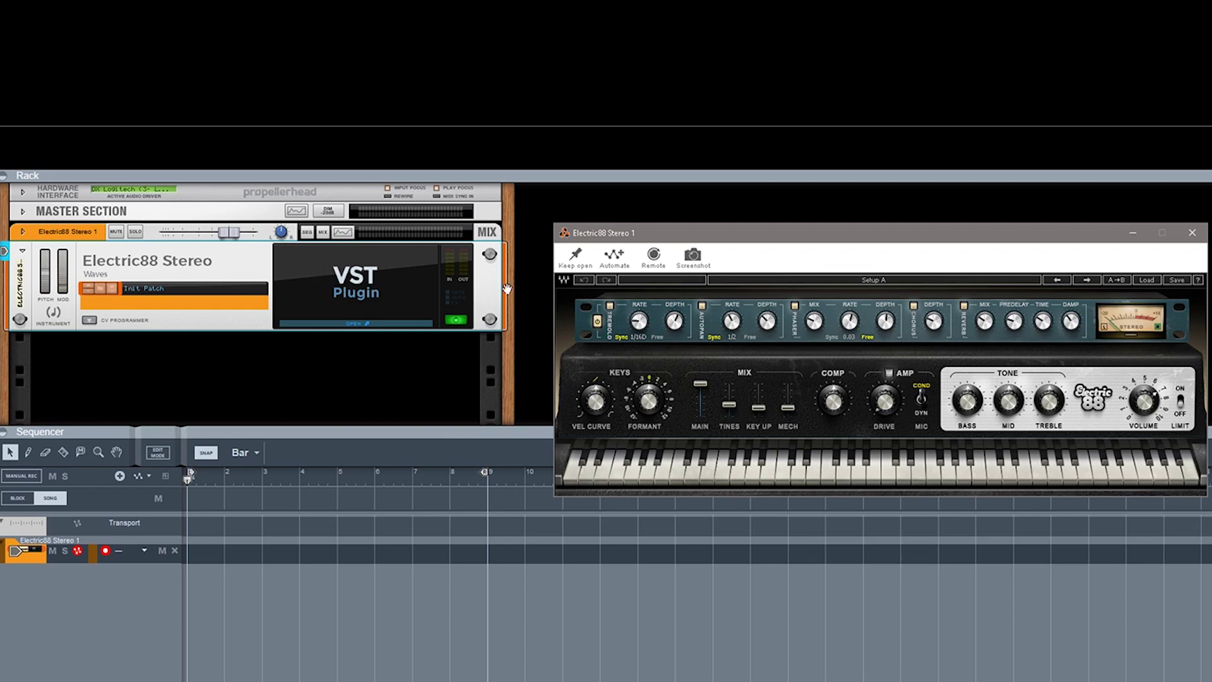
{"action": "left_click", "coordinate": [696, 257]}
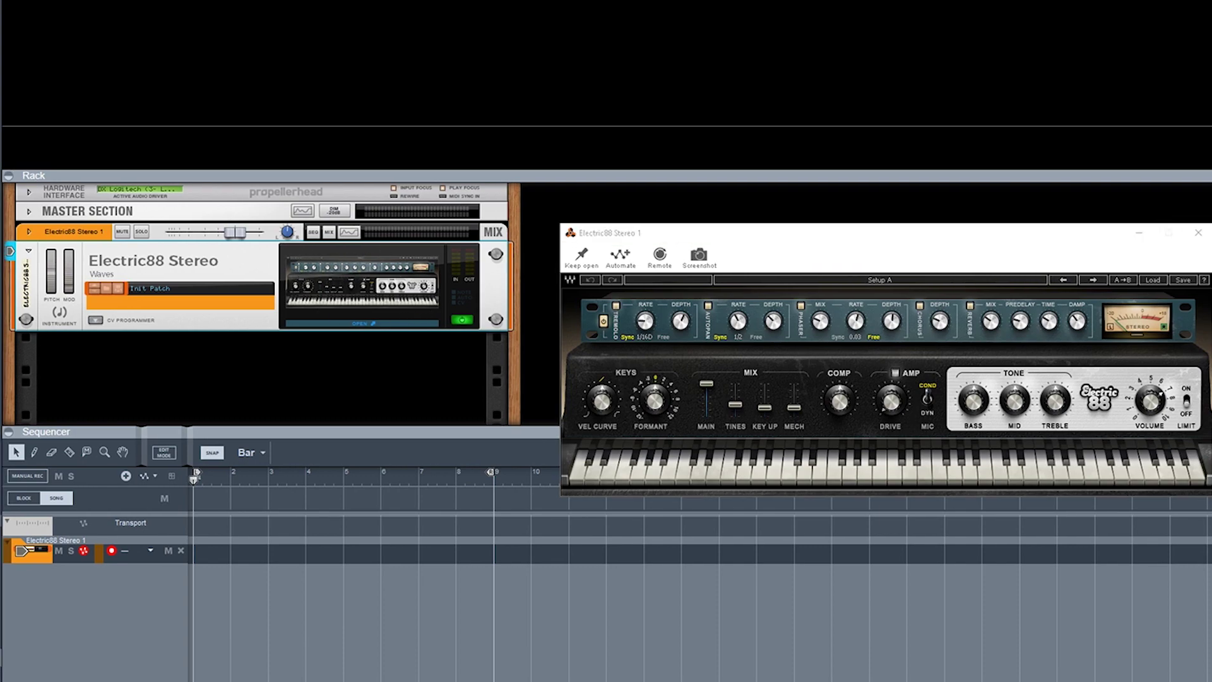
{"action": "scroll", "coordinate": [149, 316], "scroll_direction": "down", "scroll_amount": 15}
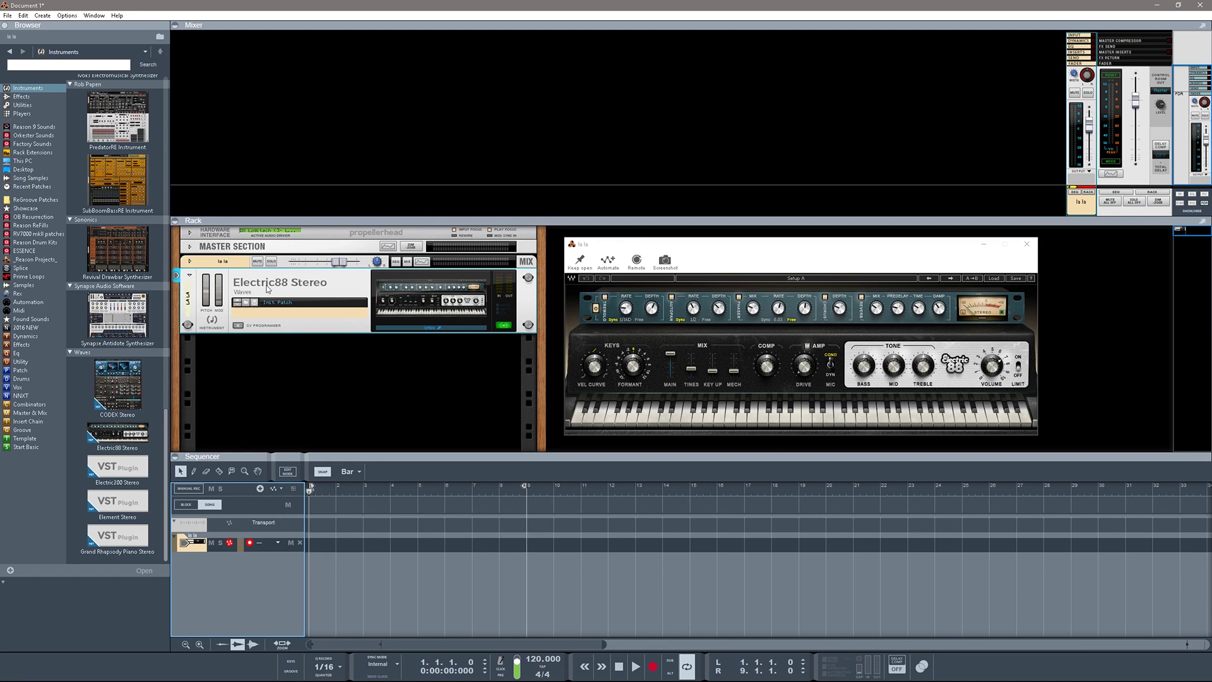
- Rename the Electric88 device to 'La la' and flip the rack to its rear cables
{"action": "double_click", "coordinate": [189, 308]}
{"action": "type", "text": "La"}
{"action": "key", "text": "Return"}
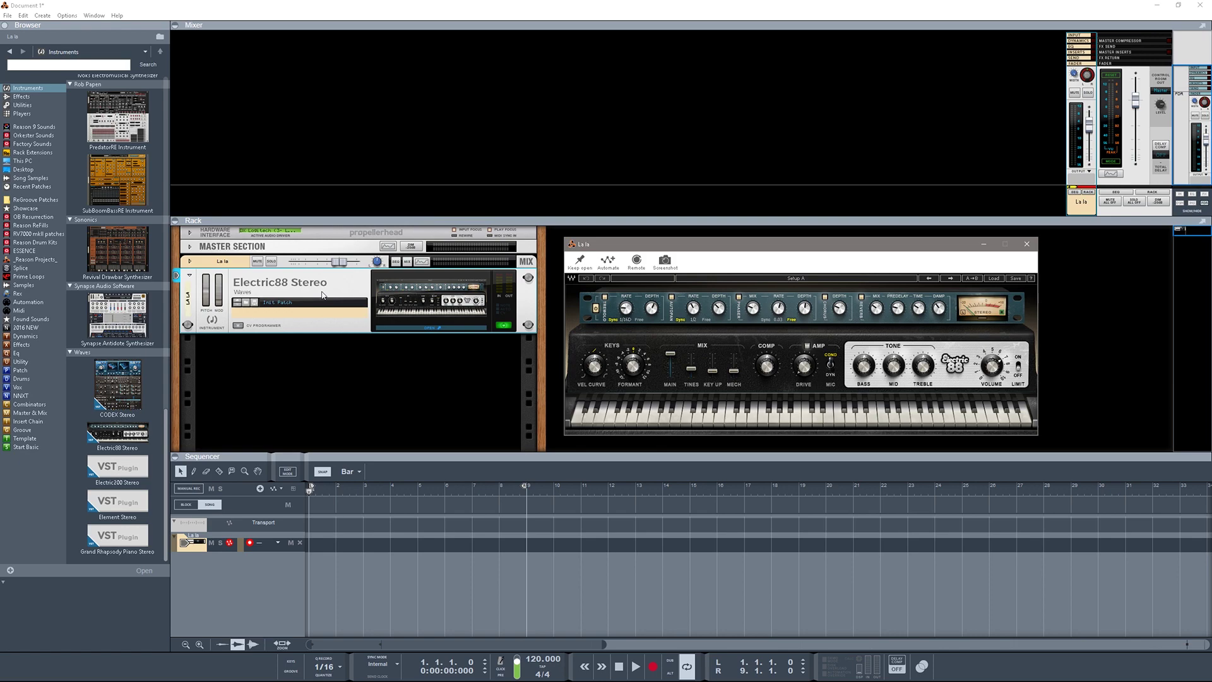
{"action": "key", "text": "Tab"}
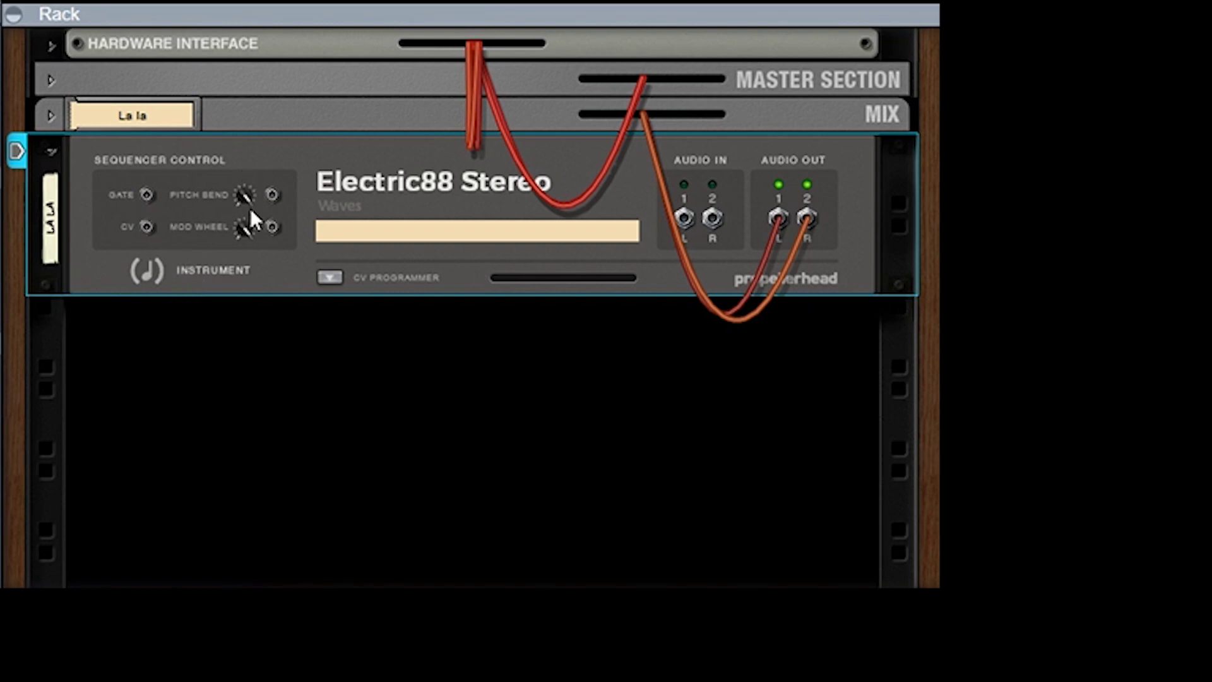
- Expand the CV Programmer and learn Vel Curve as CV 1's target, ending on the rack's rear
{"action": "left_click", "coordinate": [330, 278]}
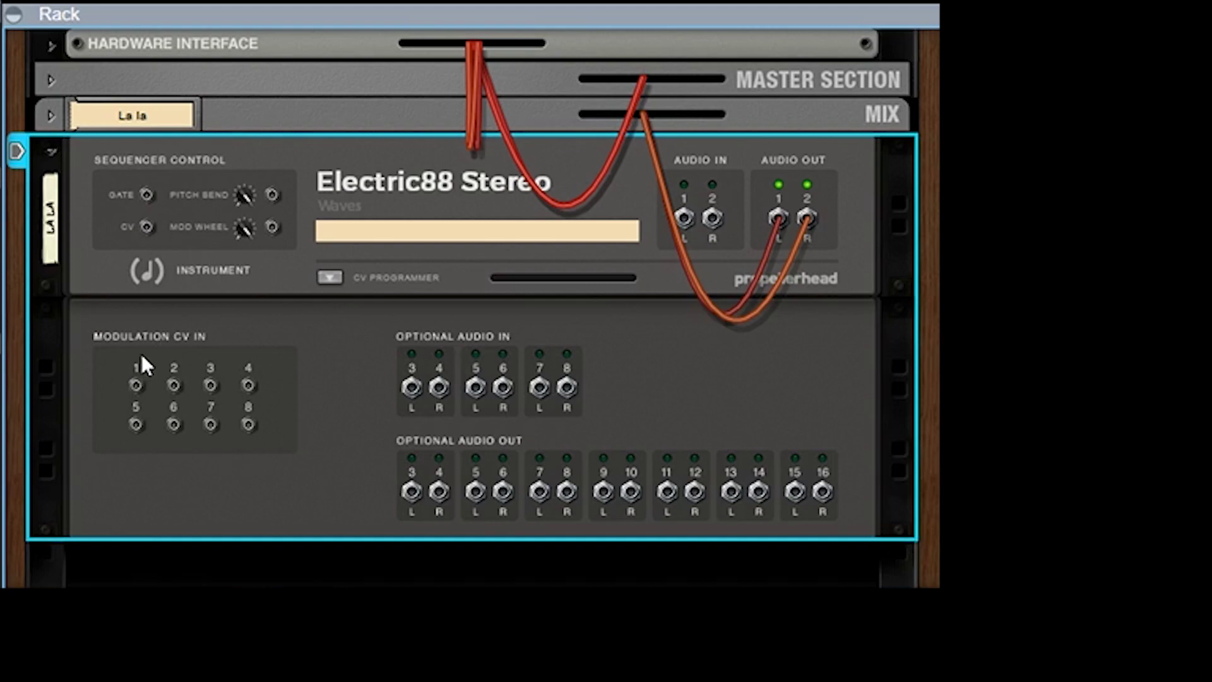
{"action": "key", "text": "Tab"}
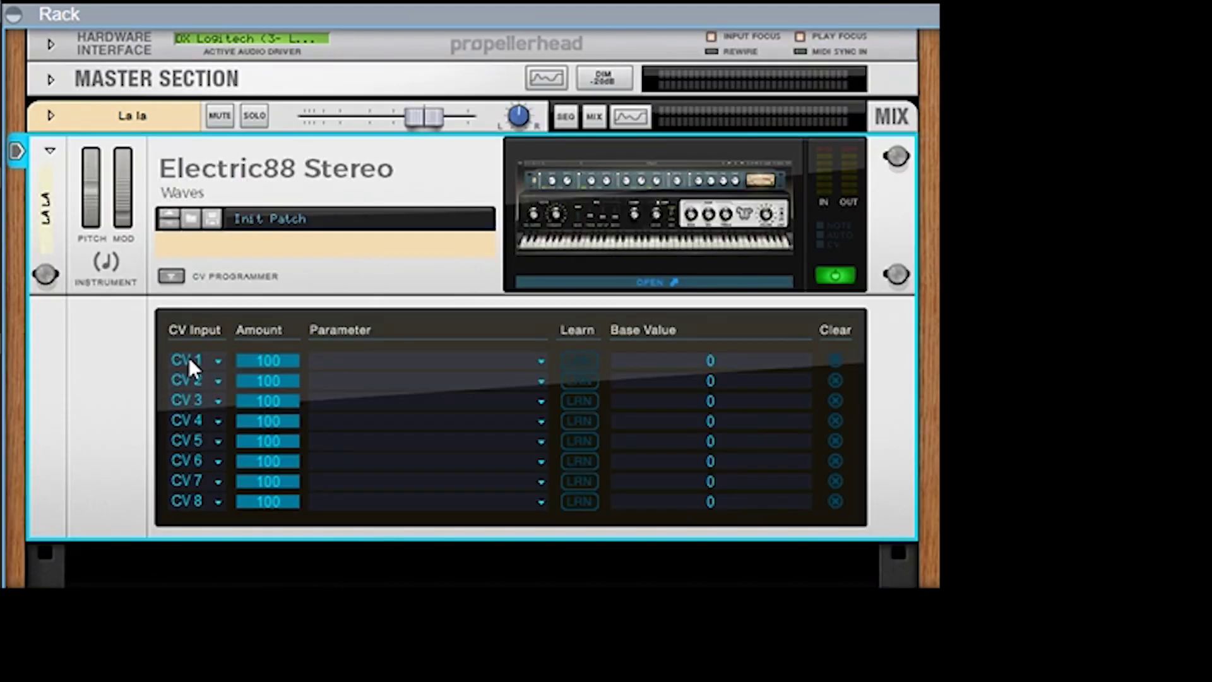
{"action": "key", "text": "Tab"}
{"action": "key", "text": "Tab"}
{"action": "left_click", "coordinate": [579, 361]}
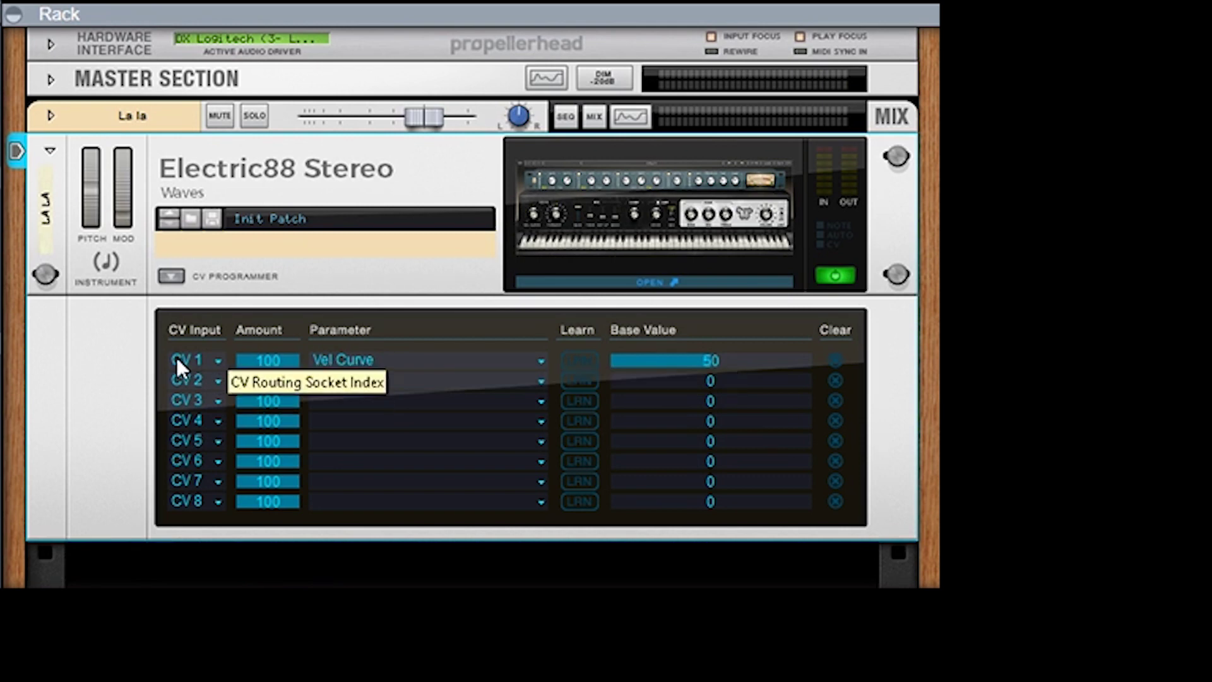
{"action": "key", "text": "Tab"}
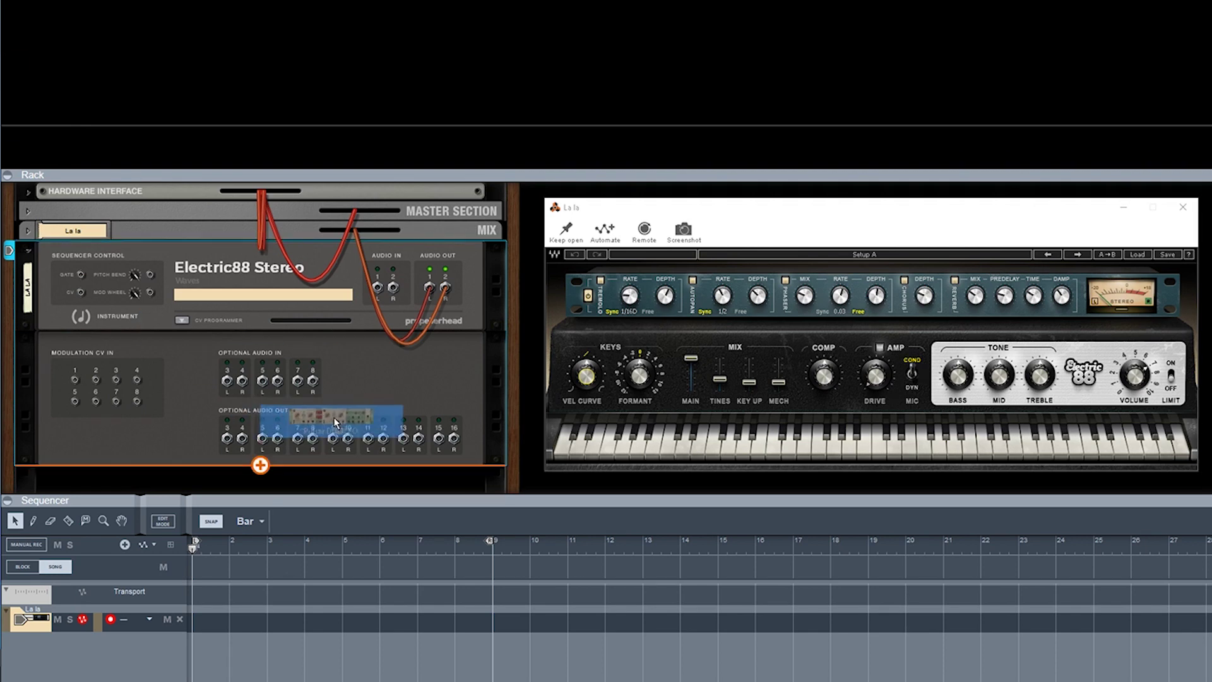
- Add a Pulsar Dual LFO, cable LFO 1 to an Electric88 CV input, and enlarge the rack area
{"action": "left_click_drag", "start_coordinate": [265, 451], "coordinate": [353, 448]}
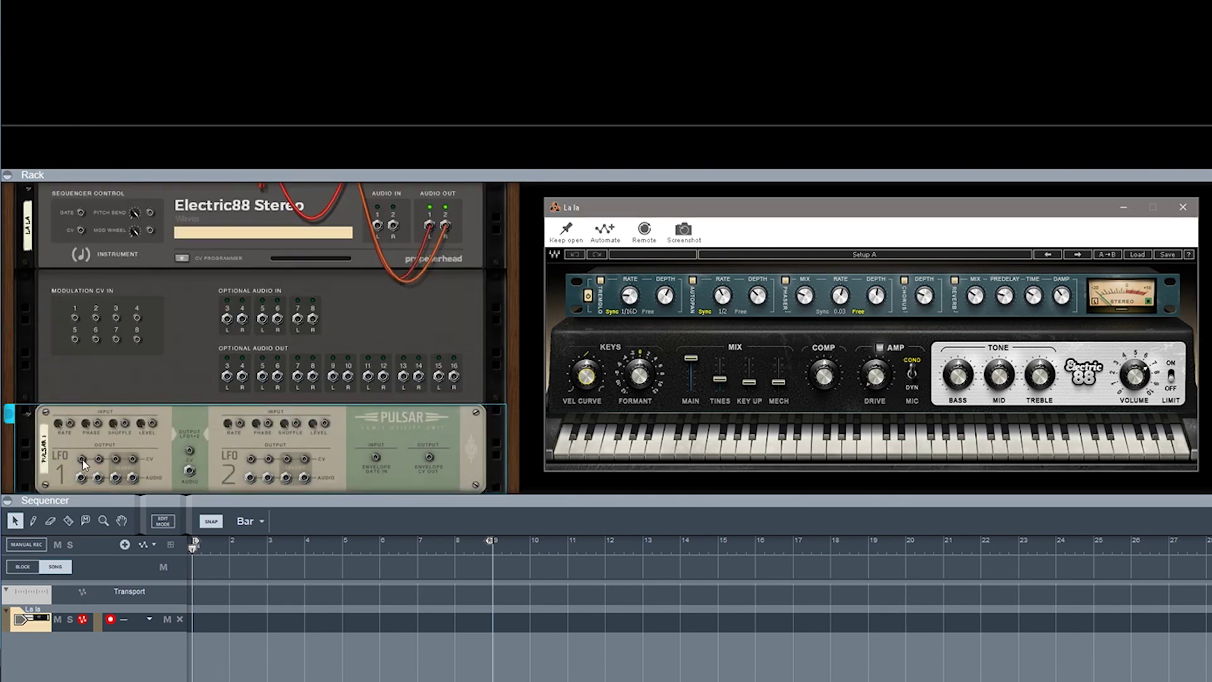
{"action": "left_click_drag", "start_coordinate": [84, 460], "coordinate": [75, 316]}
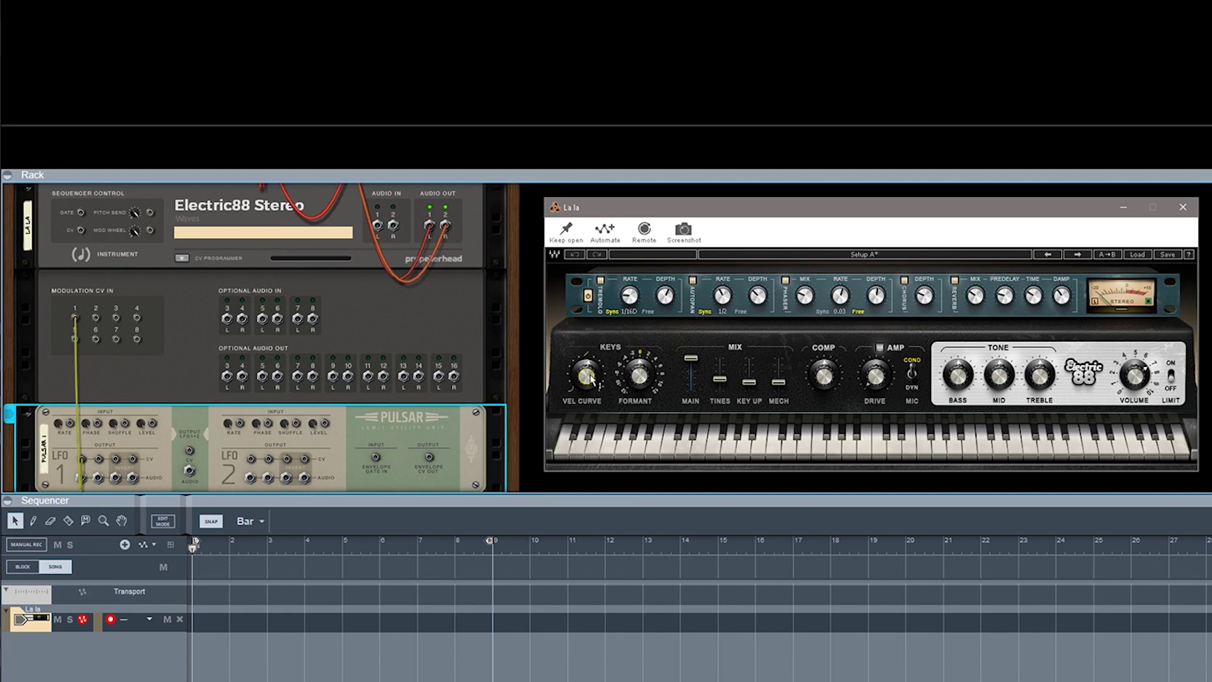
{"action": "key", "text": "Tab"}
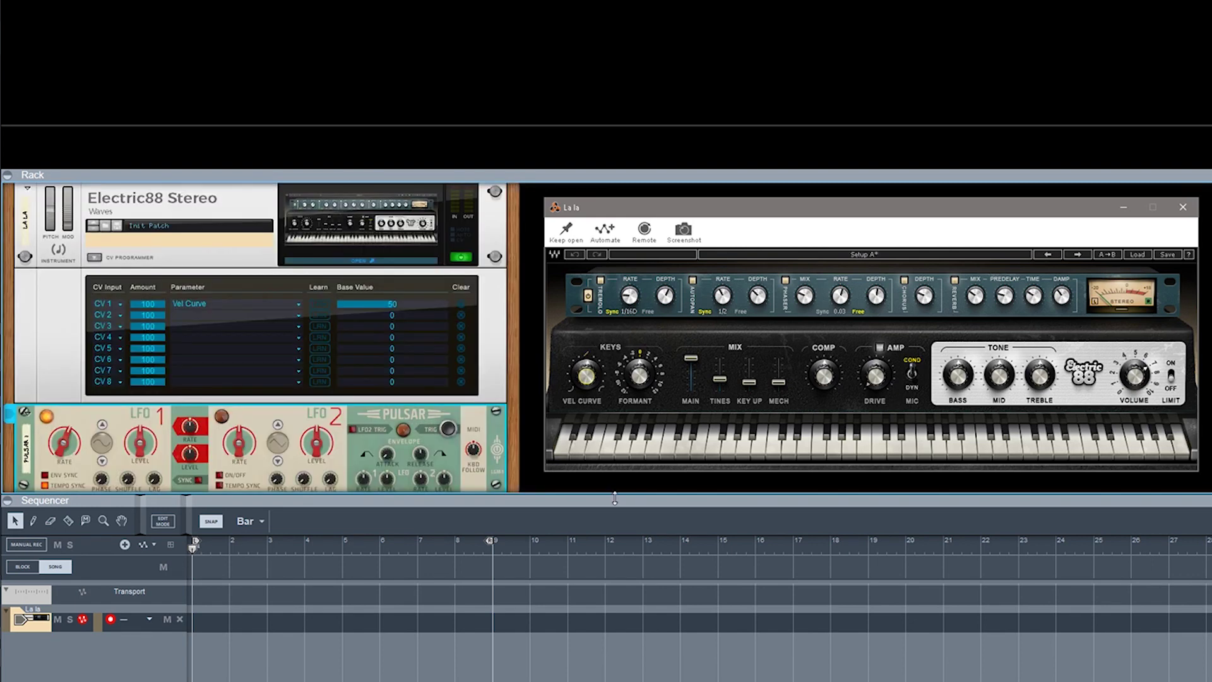
{"action": "left_click_drag", "start_coordinate": [616, 502], "coordinate": [620, 536]}
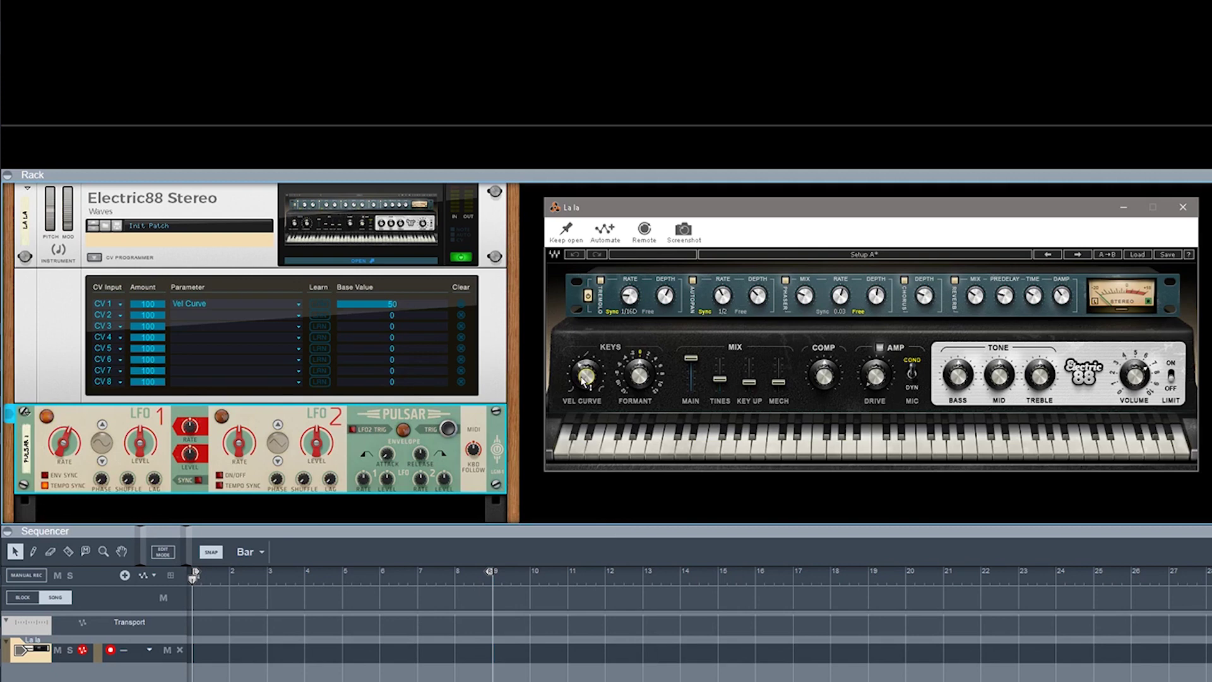
- Set Pulsar LFO1 rate to 4/4 and route CV 2 to Chorus Depth at base value 25
{"action": "mouse_move", "coordinate": [582, 379]}
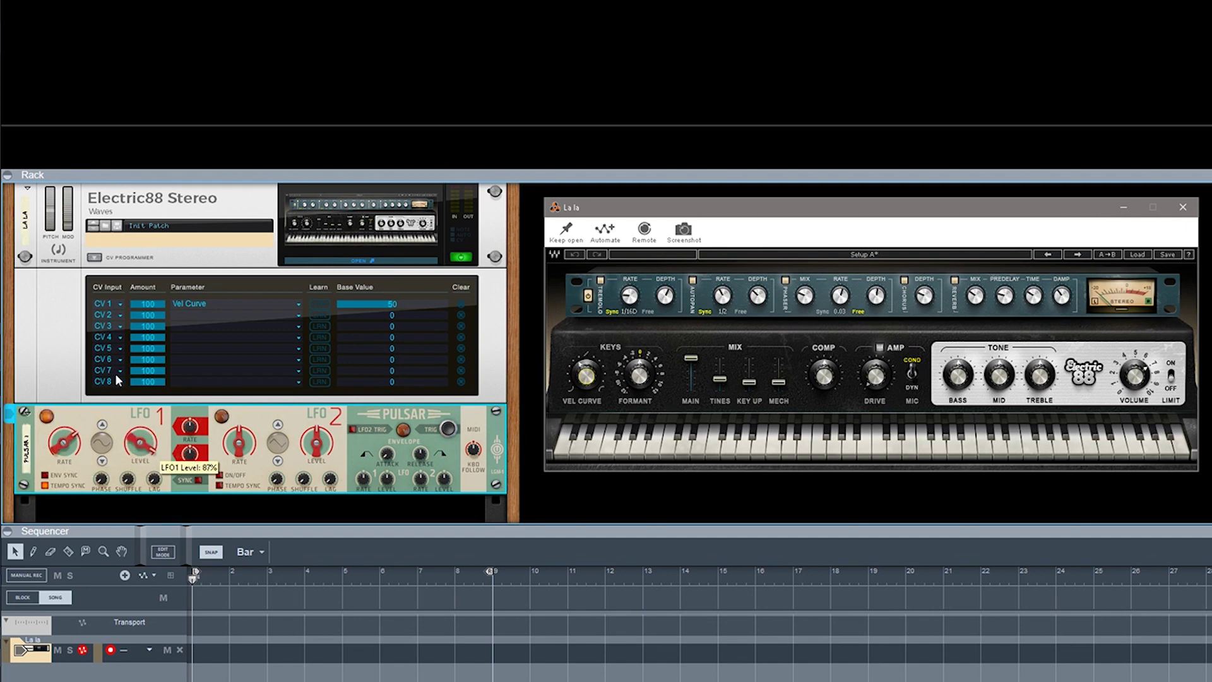
{"action": "left_click_drag", "start_coordinate": [64, 442], "coordinate": [77, 497]}
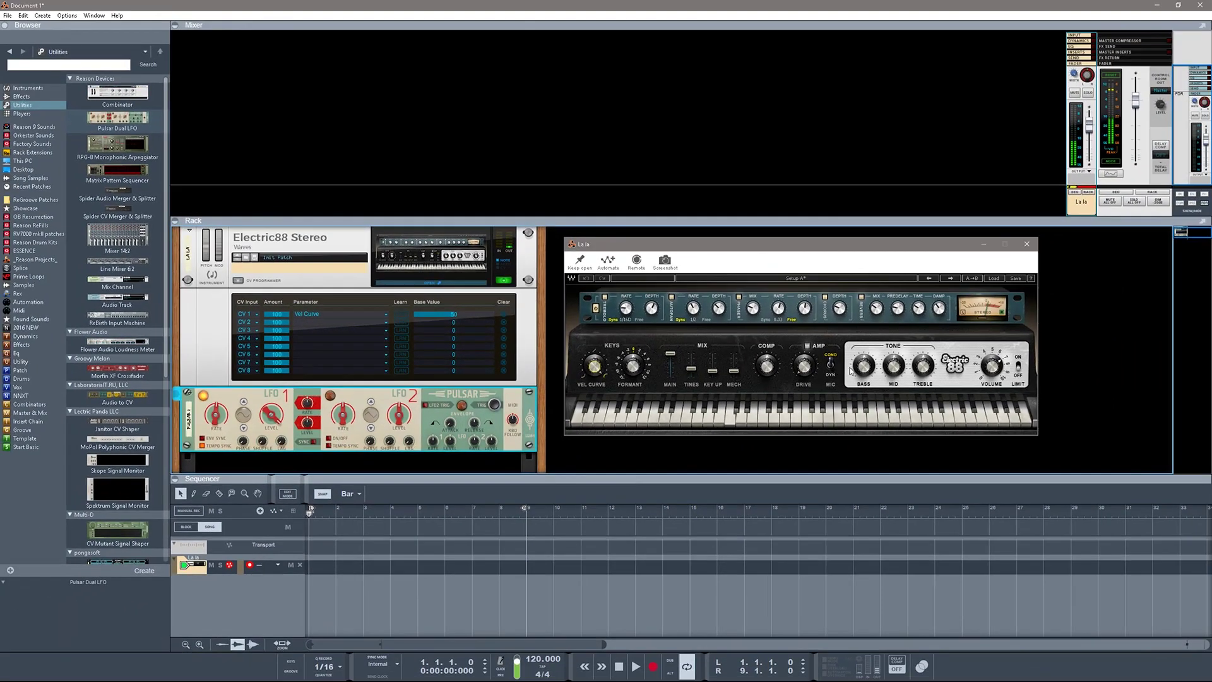
{"action": "left_click", "coordinate": [850, 372]}
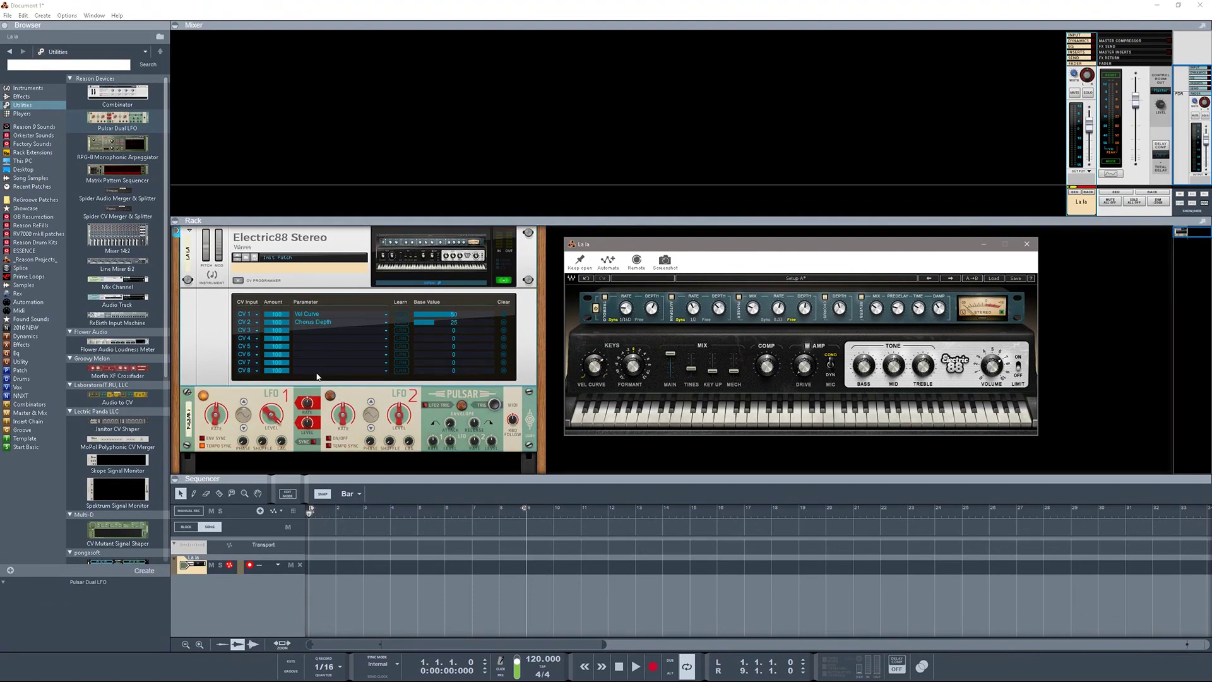
{"action": "key", "text": "Tab"}
{"action": "key", "text": "Tab"}
{"action": "left_click", "coordinate": [228, 399]}
{"action": "left_click", "coordinate": [242, 378]}
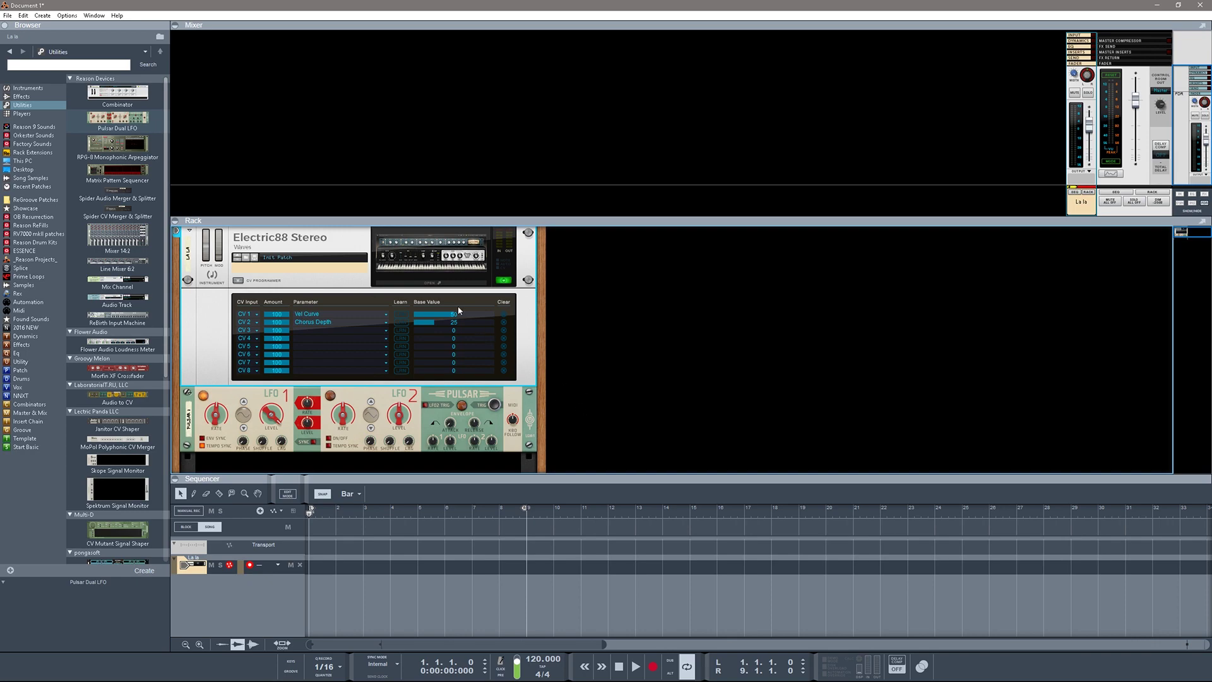
- Reopen the Electric88 plugin window and pin it open with Keep open
{"action": "left_click", "coordinate": [442, 282]}
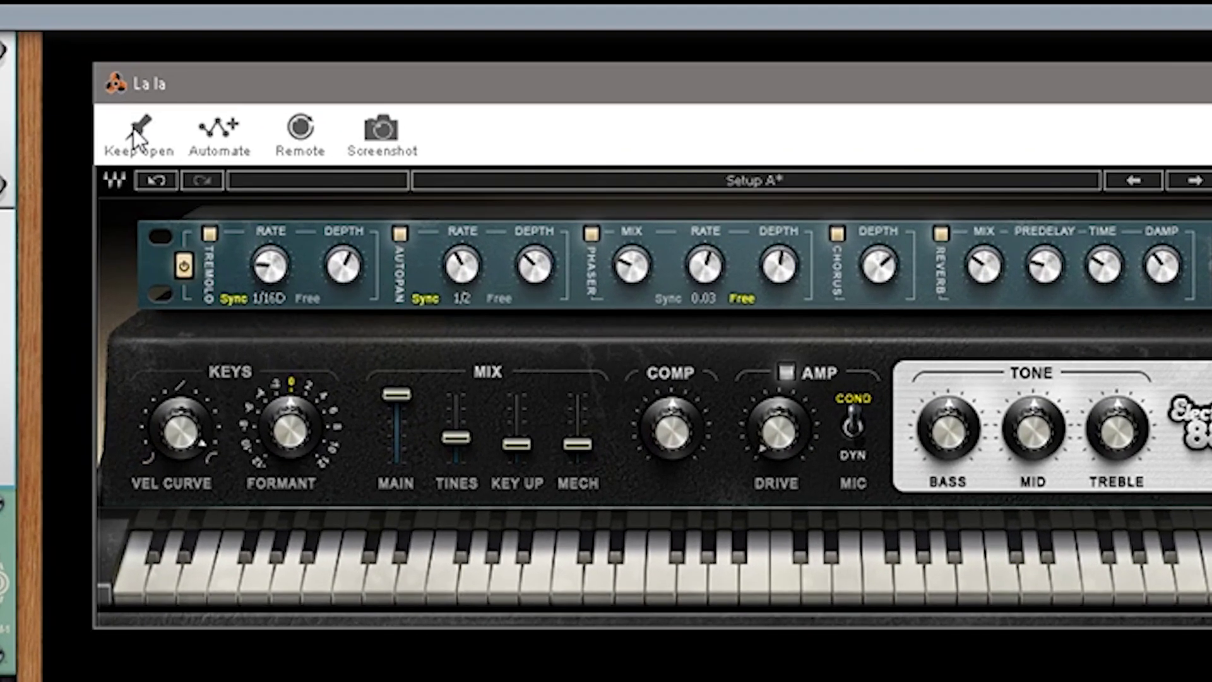
{"action": "left_click", "coordinate": [506, 239]}
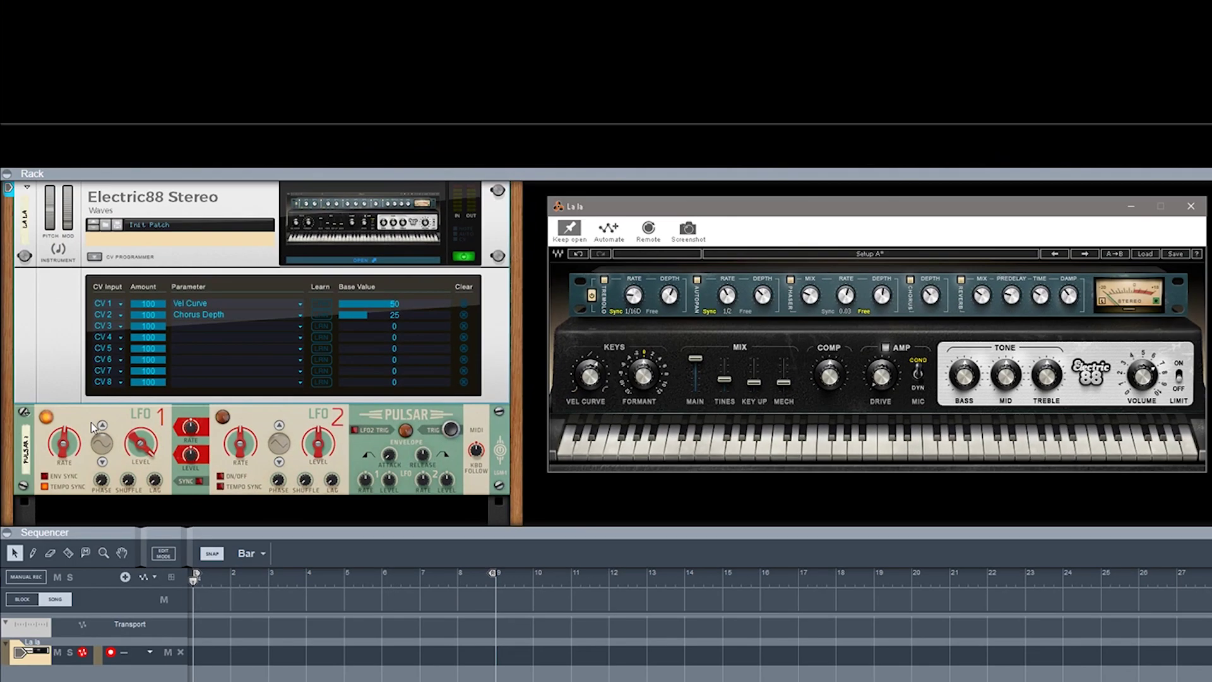
{"action": "left_click", "coordinate": [91, 422]}
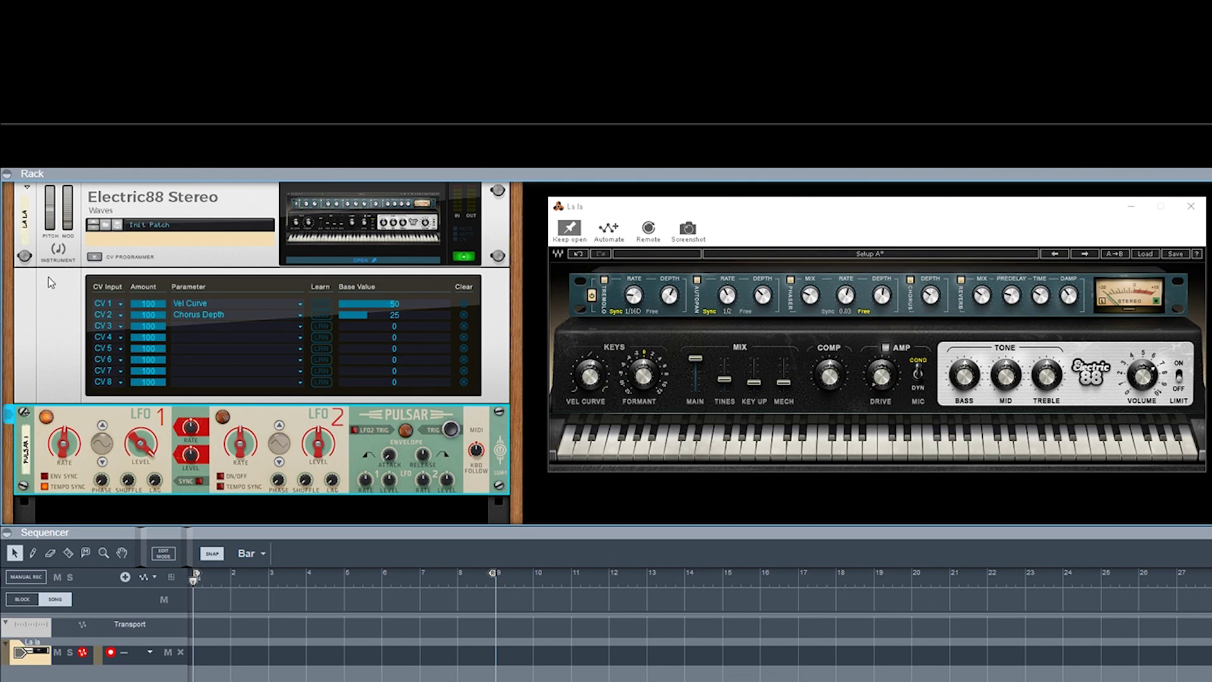
{"action": "left_click", "coordinate": [105, 246]}
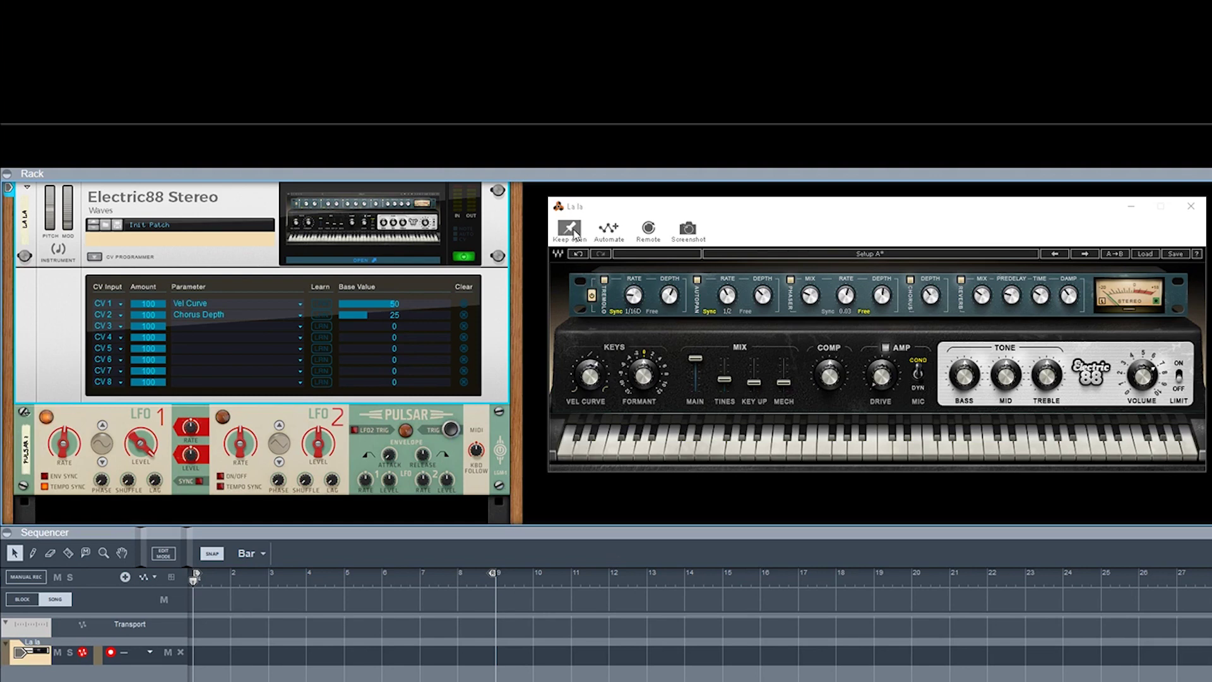
{"action": "left_click", "coordinate": [574, 233]}
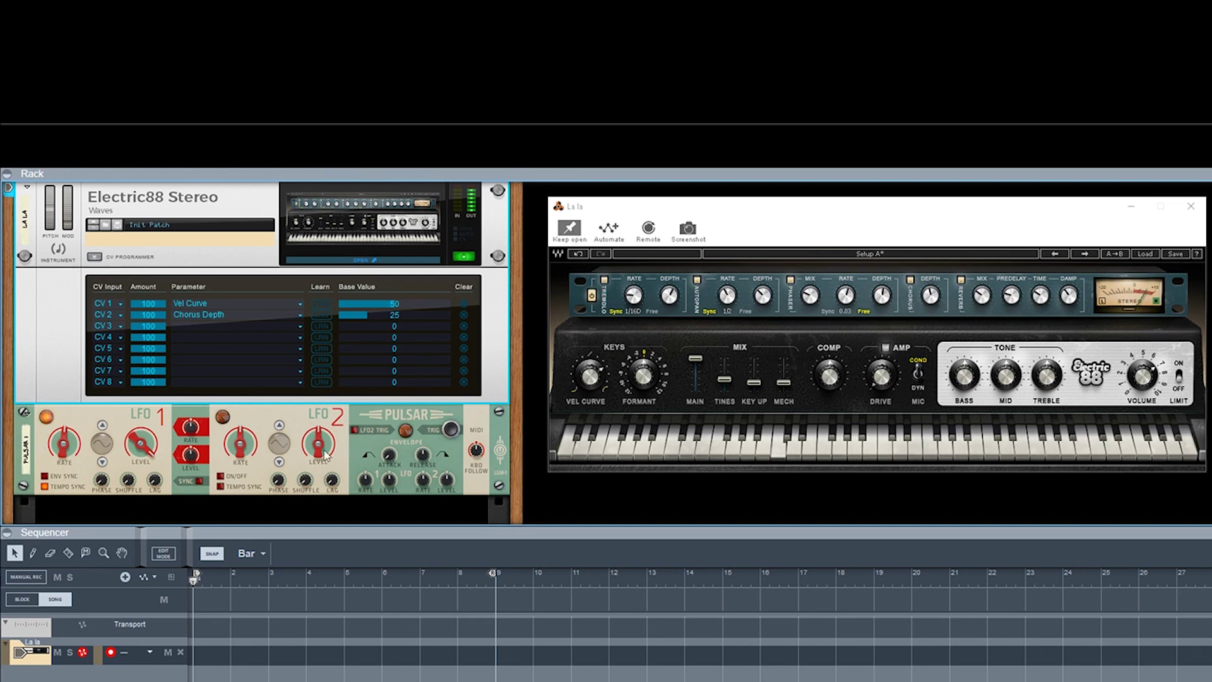
{"action": "left_click", "coordinate": [51, 418]}
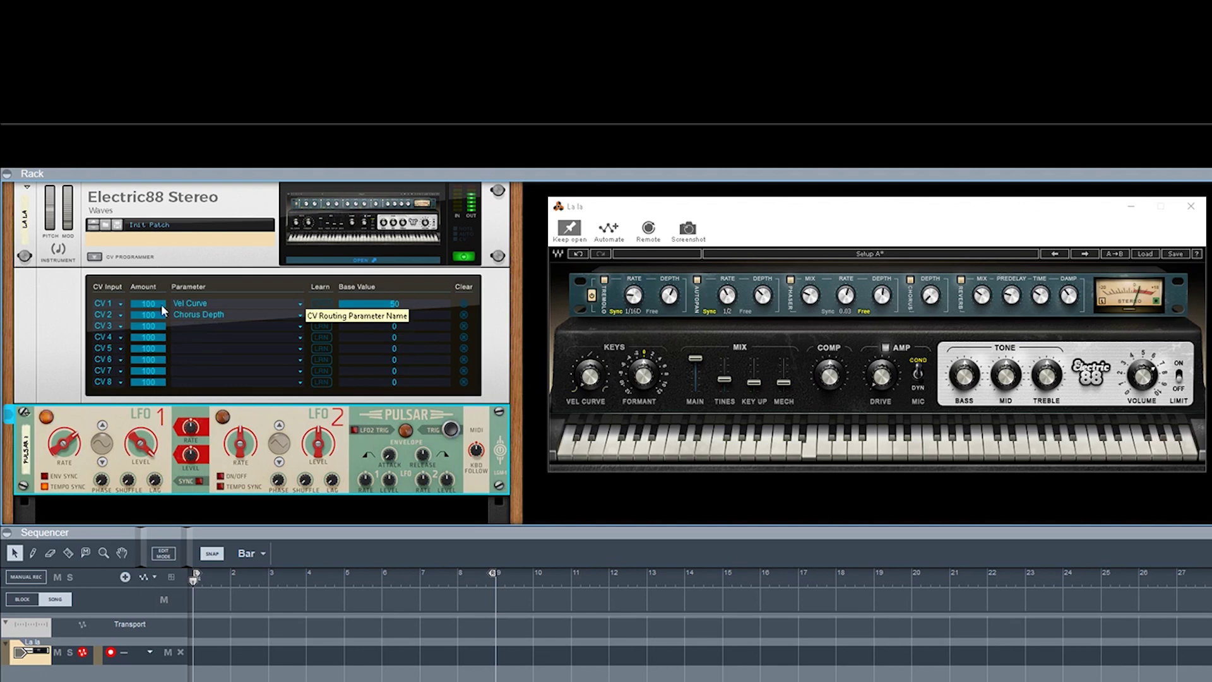
- Replace row 1's Vel Curve routing with Chorus Depth and set its base value to 80
{"action": "left_click", "coordinate": [122, 306]}
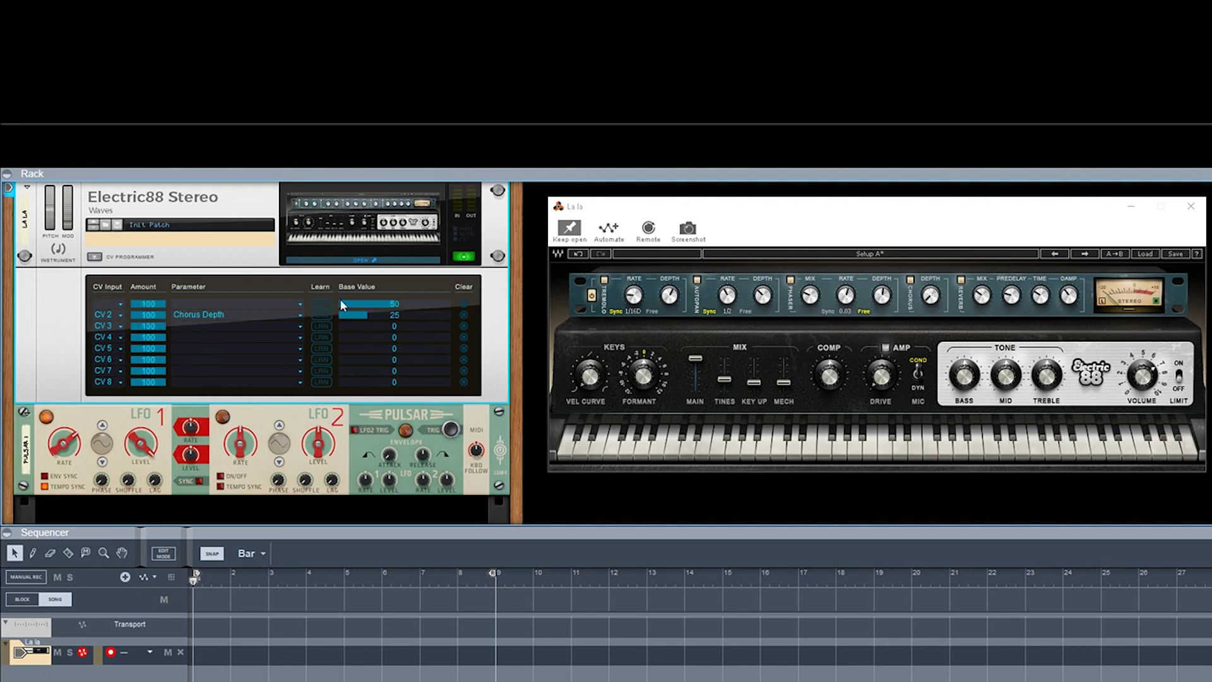
{"action": "left_click", "coordinate": [175, 305]}
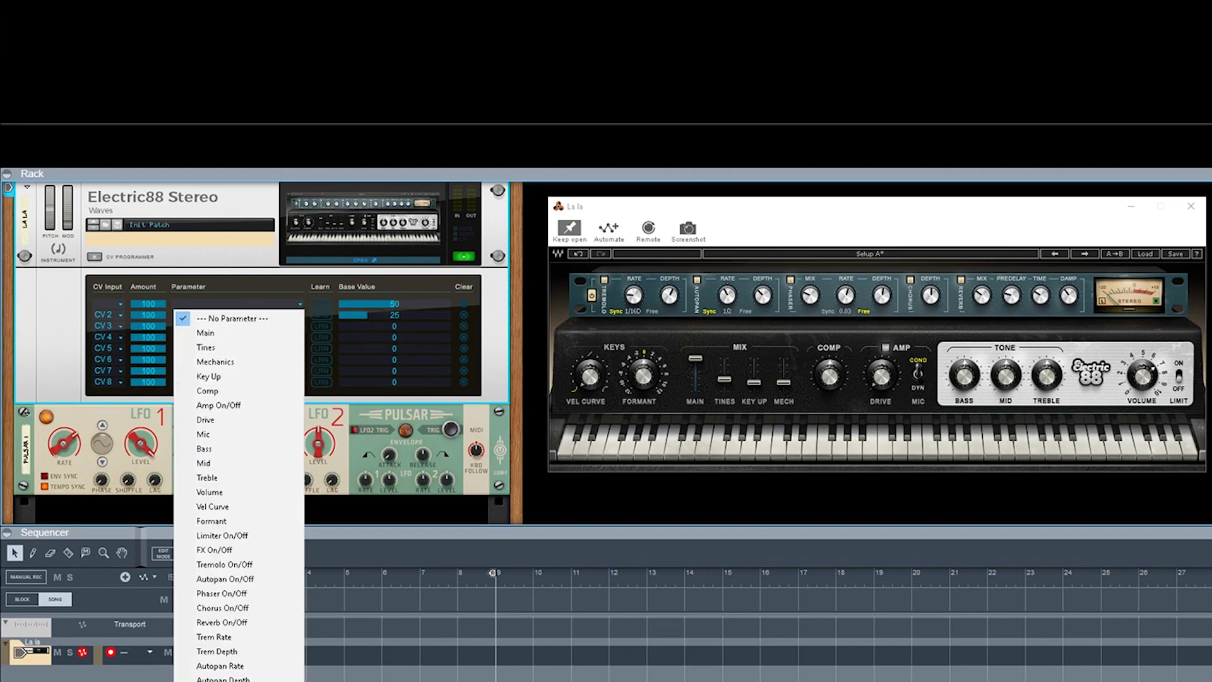
{"action": "left_click", "coordinate": [215, 669]}
{"action": "left_click", "coordinate": [105, 306]}
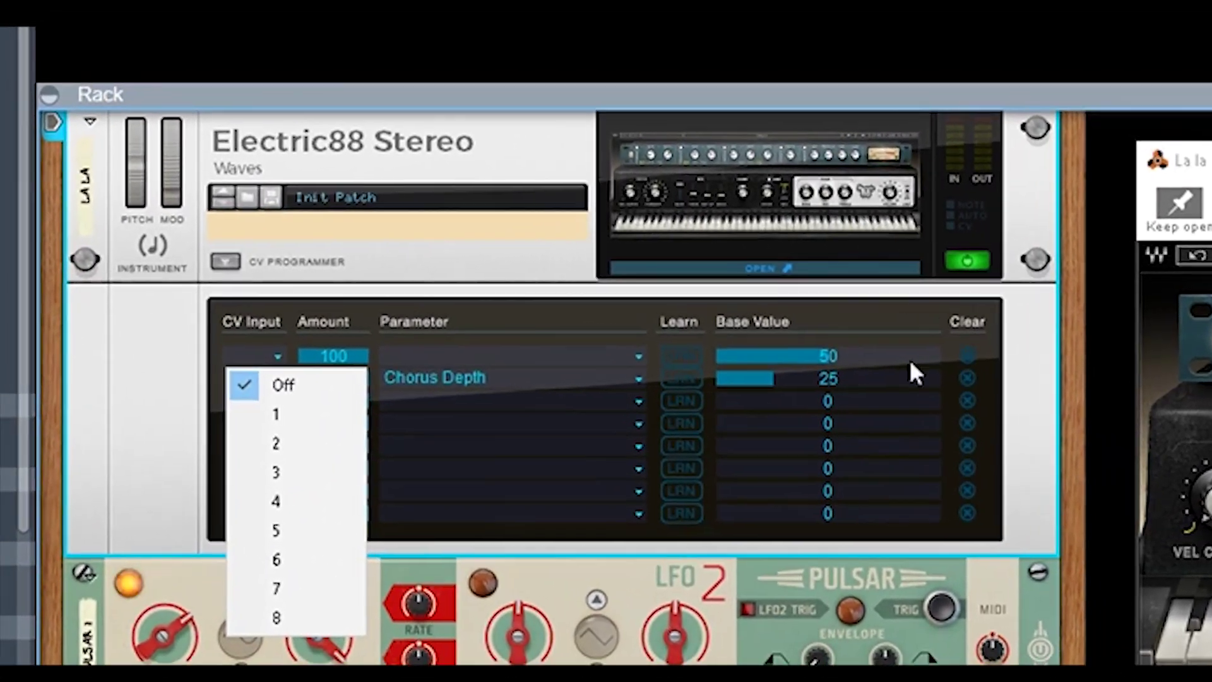
{"action": "left_click", "coordinate": [729, 350]}
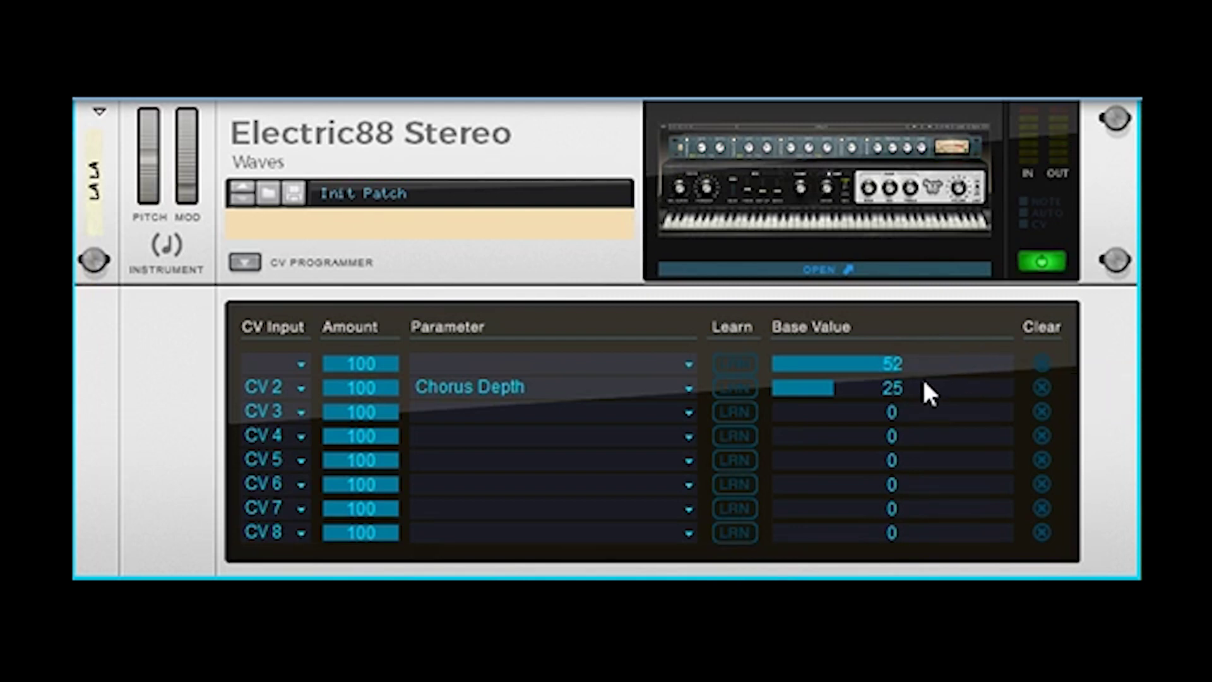
{"action": "left_click", "coordinate": [1041, 364]}
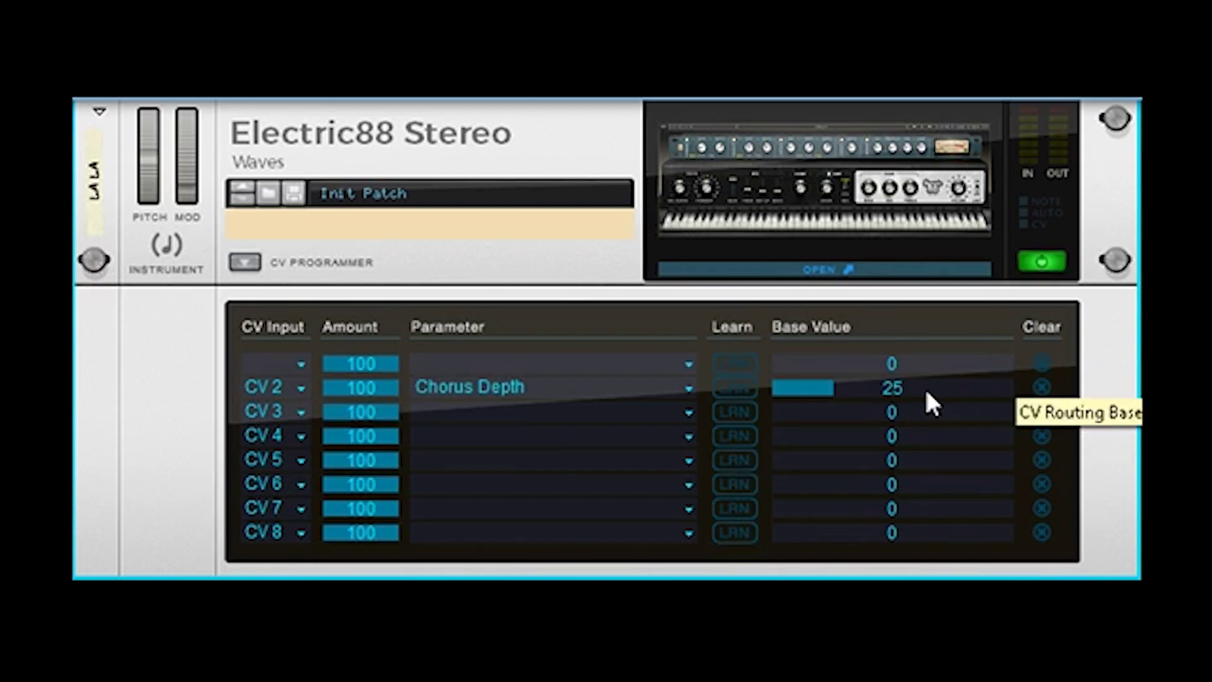
{"action": "left_click_drag", "start_coordinate": [923, 384], "coordinate": [890, 114]}
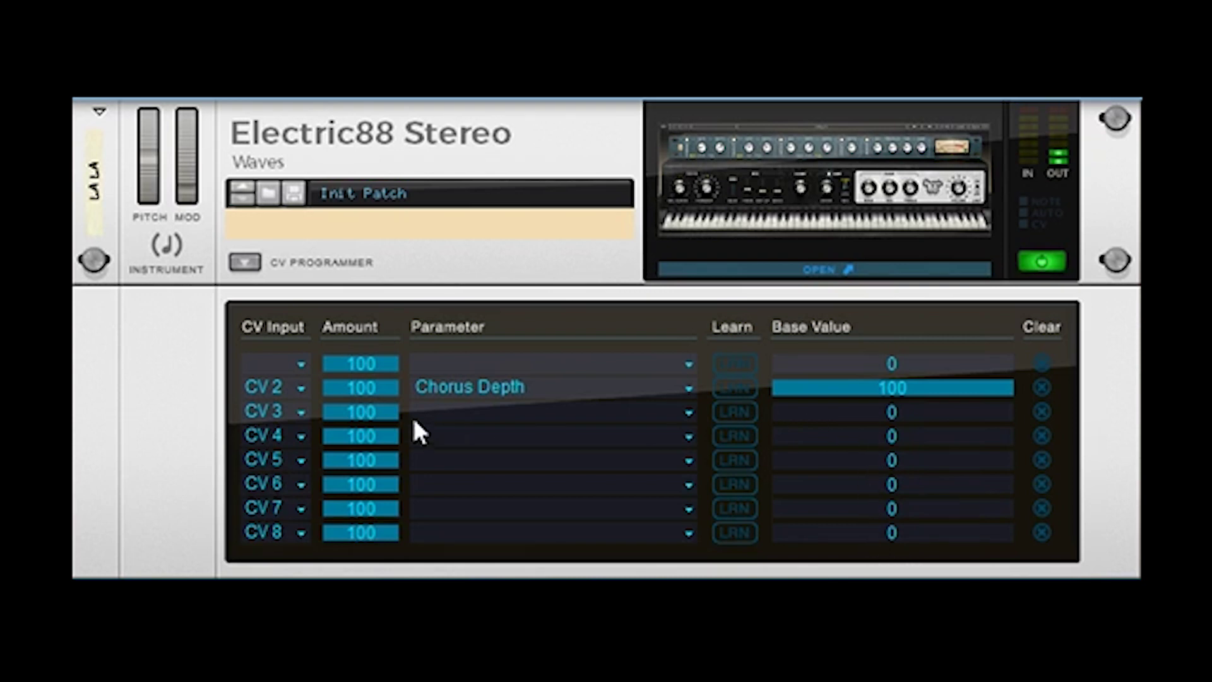
{"action": "left_click_drag", "start_coordinate": [927, 389], "coordinate": [966, 473]}
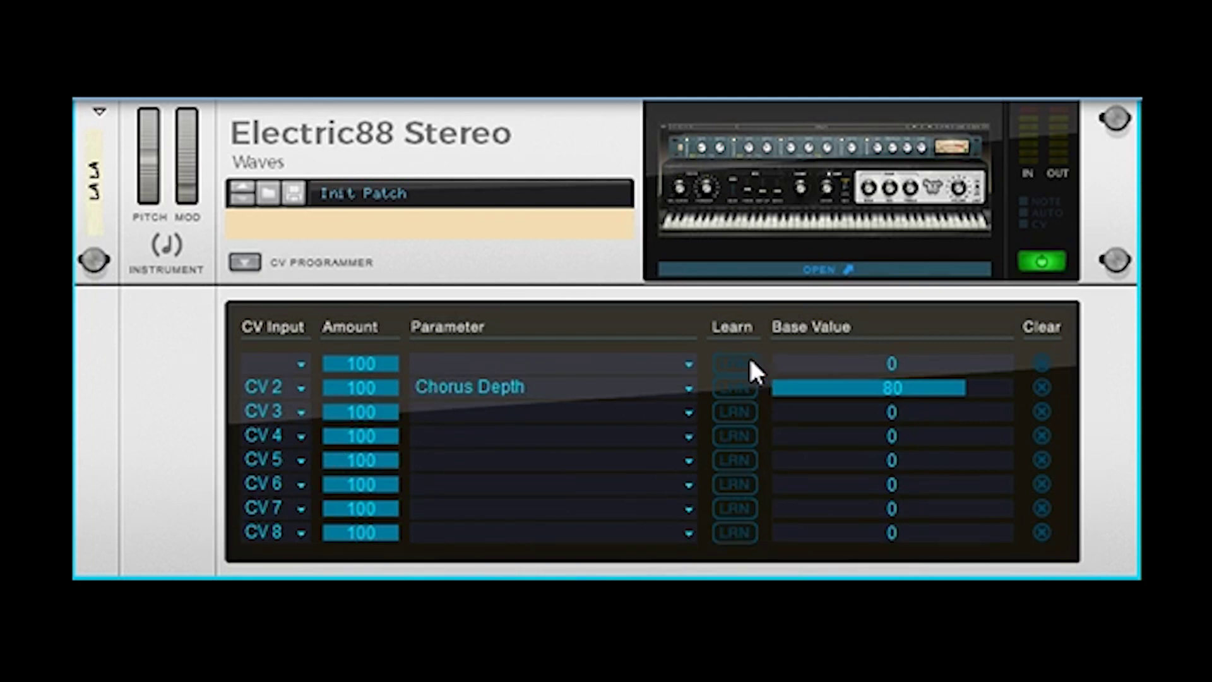
- Assign Mid to row 1, then clear rows 1 and 2 so no parameters remain routed
{"action": "left_click", "coordinate": [556, 364]}
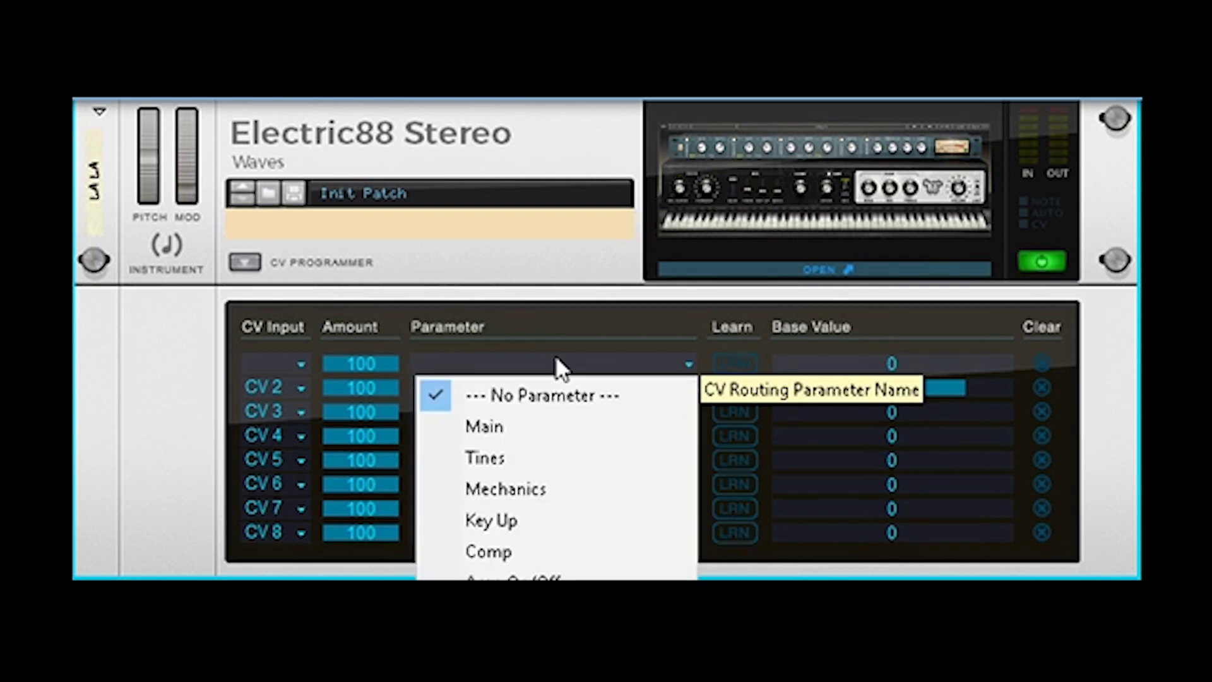
{"action": "left_click", "coordinate": [736, 364]}
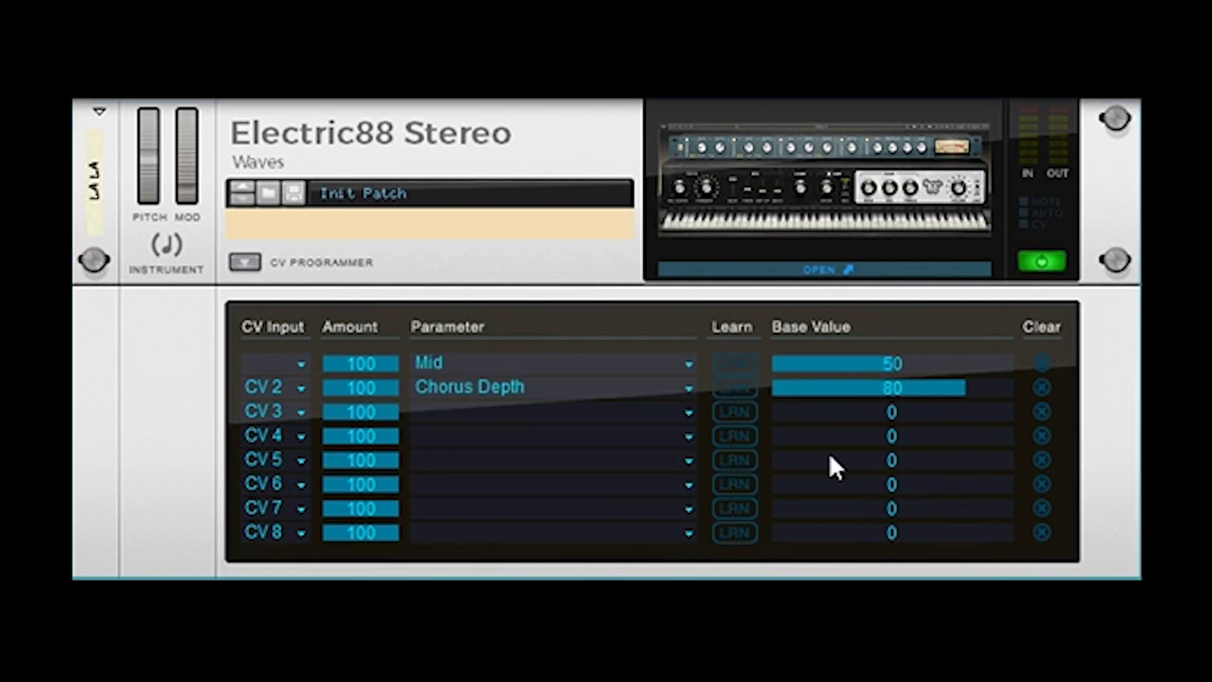
{"action": "left_click", "coordinate": [1042, 361]}
{"action": "left_click", "coordinate": [1043, 385]}
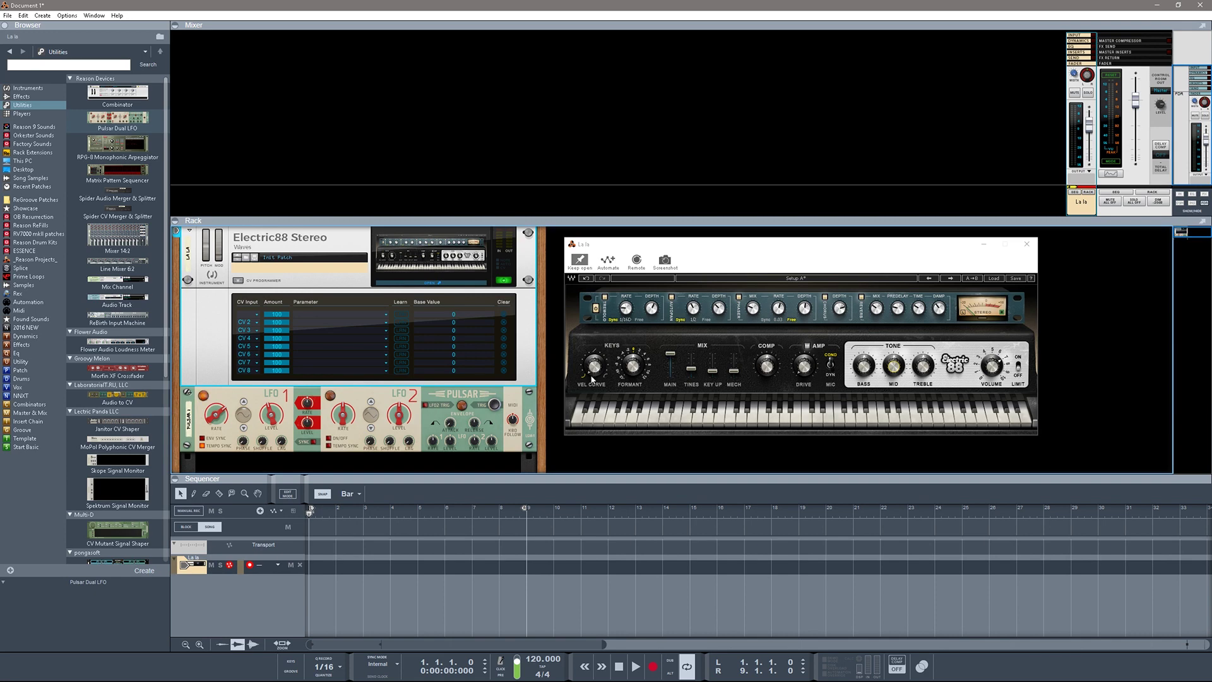
- Delete the Pulsar Dual LFO and create a Reverb Mix automation lane with a clip at bar 1
{"action": "left_click", "coordinate": [235, 400]}
{"action": "key", "text": "Delete"}
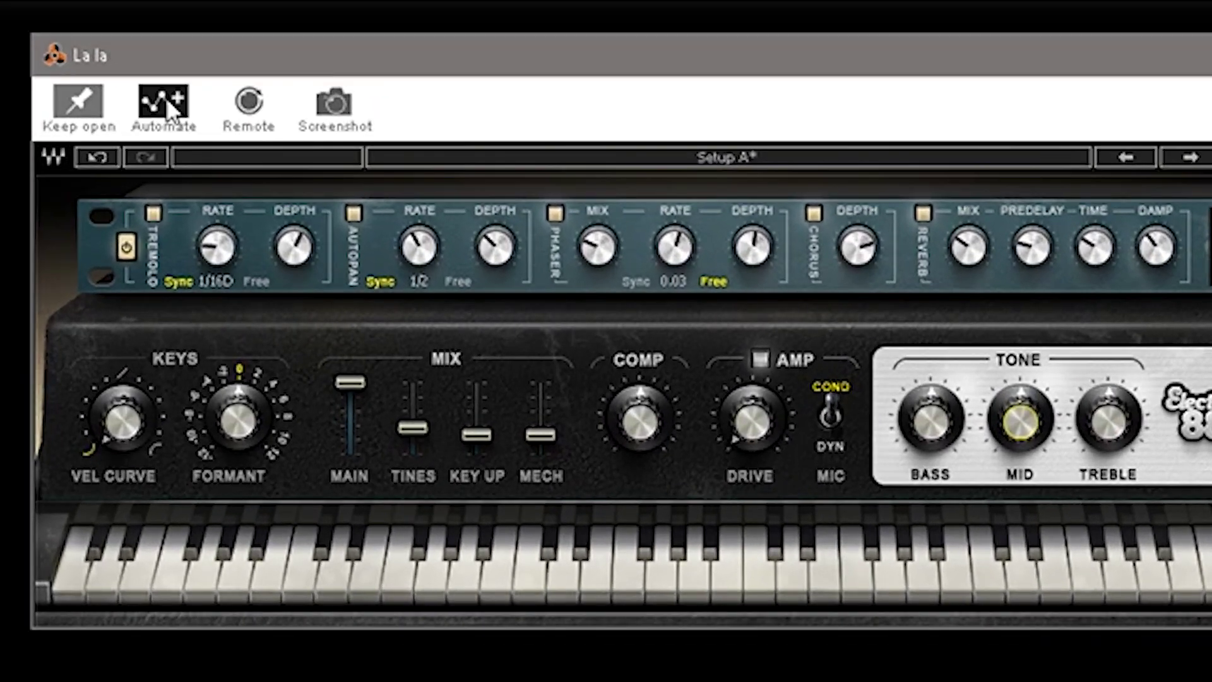
{"action": "left_click", "coordinate": [608, 258]}
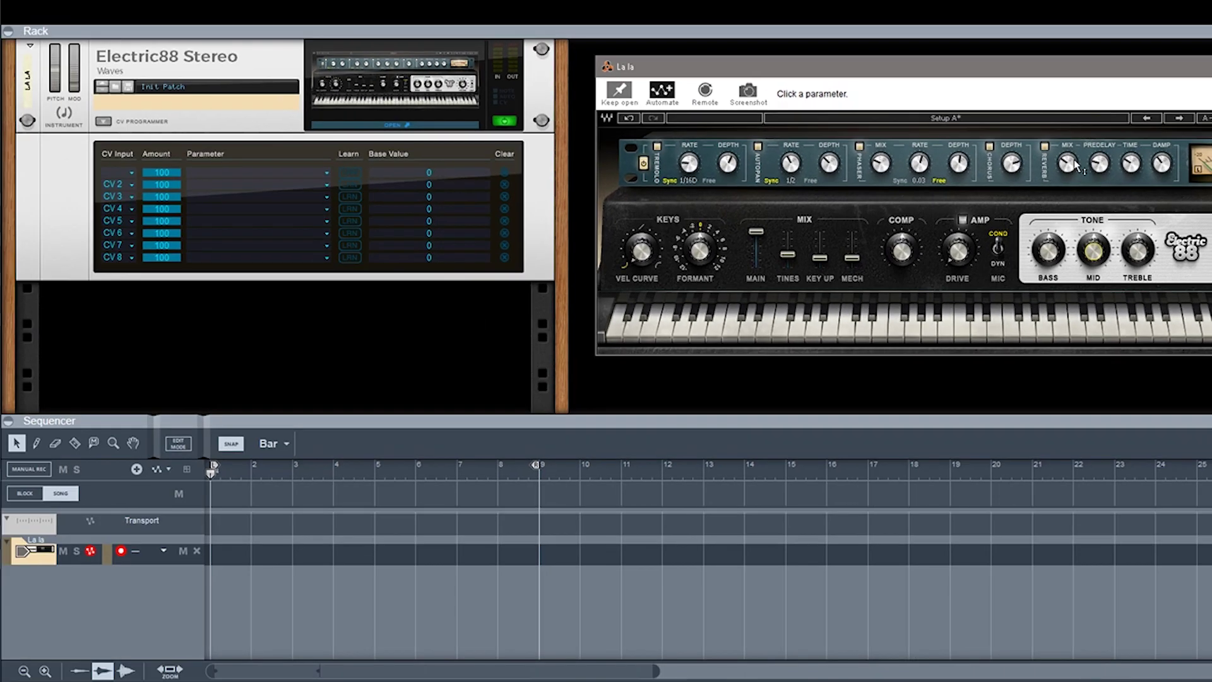
{"action": "left_click", "coordinate": [1074, 165]}
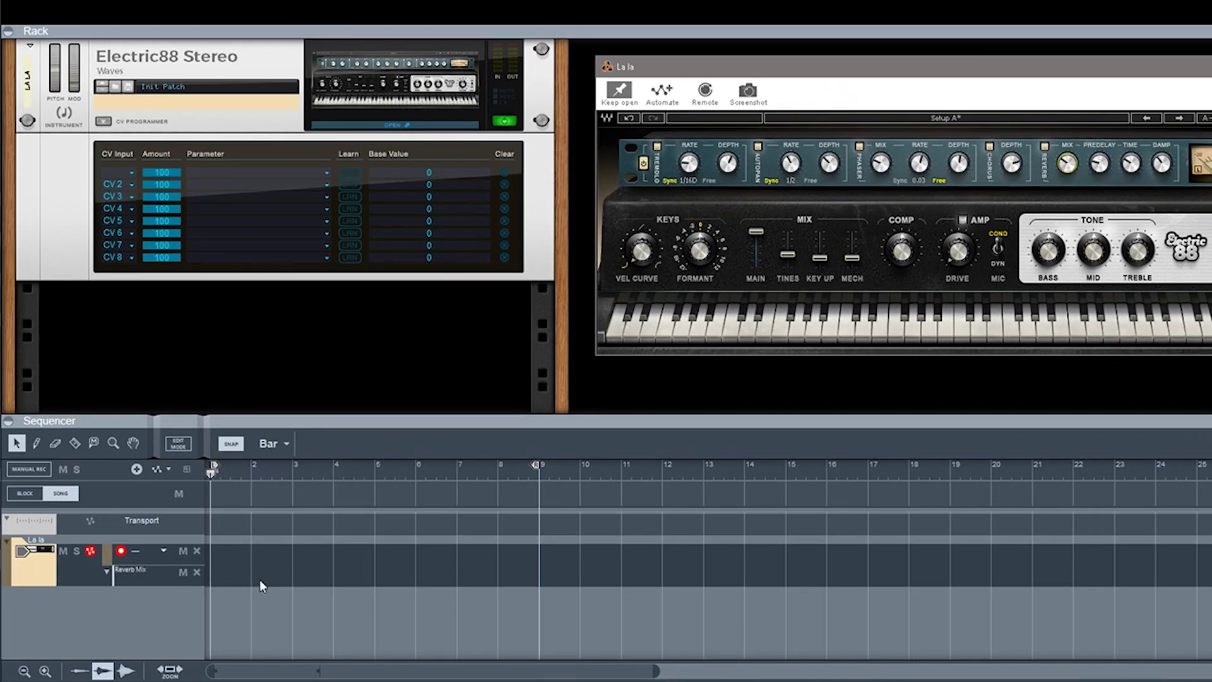
{"action": "left_click", "coordinate": [228, 575]}
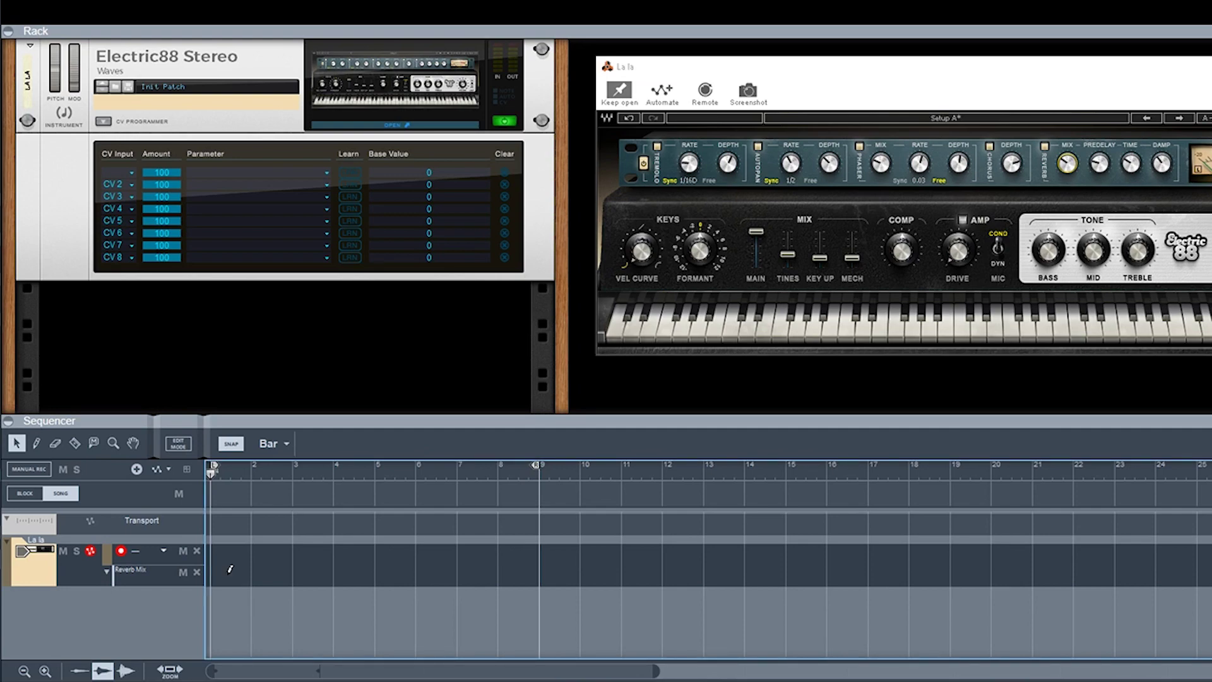
{"action": "double_click", "coordinate": [228, 576]}
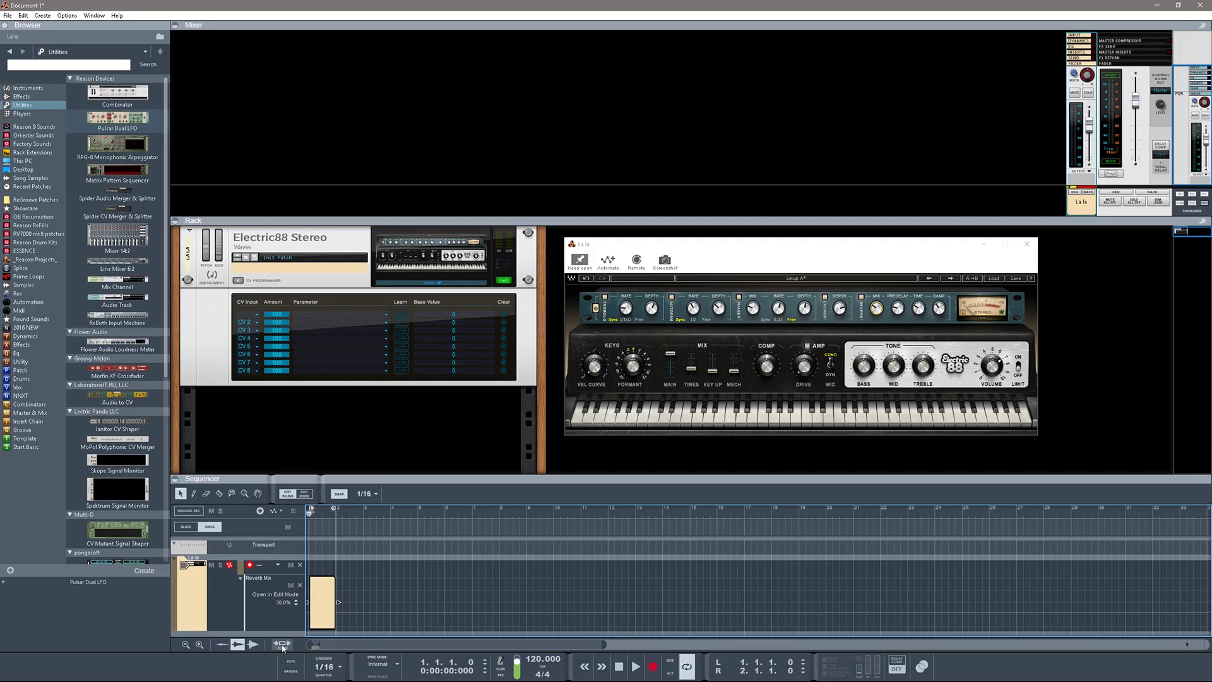
- Draw a Reverb Mix curve that starts low, peaks at 100%, dips and ramps back up, then play it
{"action": "left_click", "coordinate": [169, 671]}
{"action": "left_click", "coordinate": [363, 623]}
{"action": "left_click", "coordinate": [581, 622]}
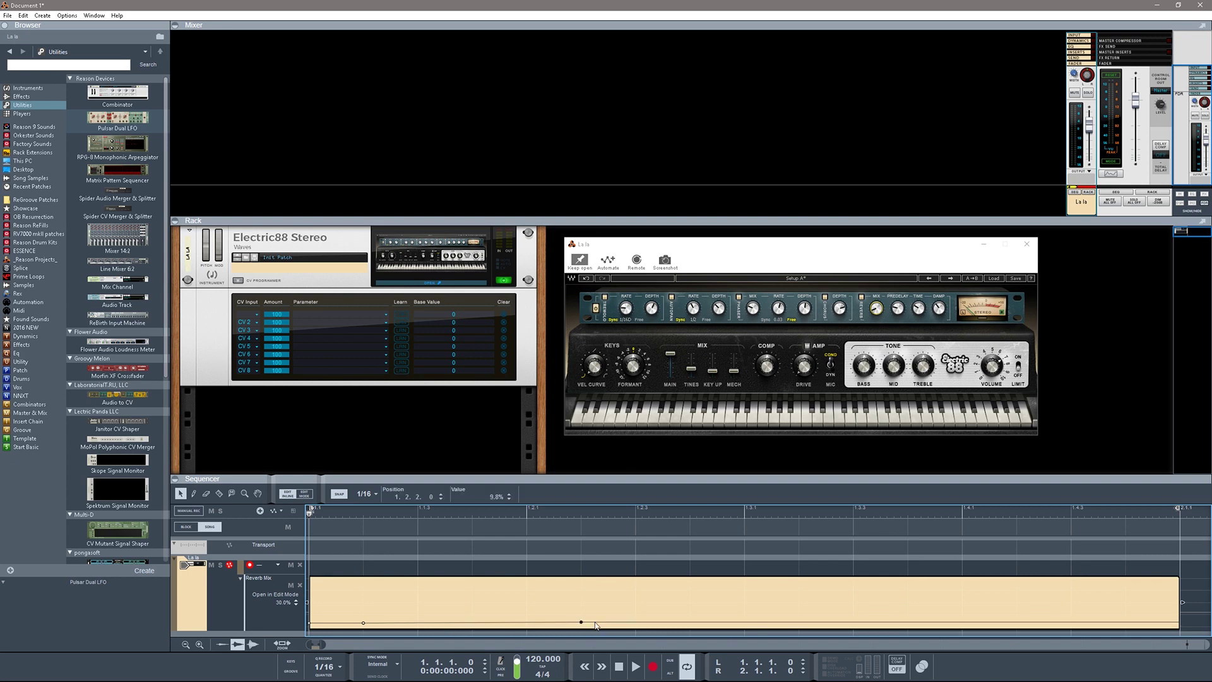
{"action": "left_click", "coordinate": [635, 620]}
{"action": "left_click_drag", "start_coordinate": [581, 623], "coordinate": [583, 555]}
{"action": "left_click", "coordinate": [691, 621]}
{"action": "left_click_drag", "start_coordinate": [799, 620], "coordinate": [801, 523]}
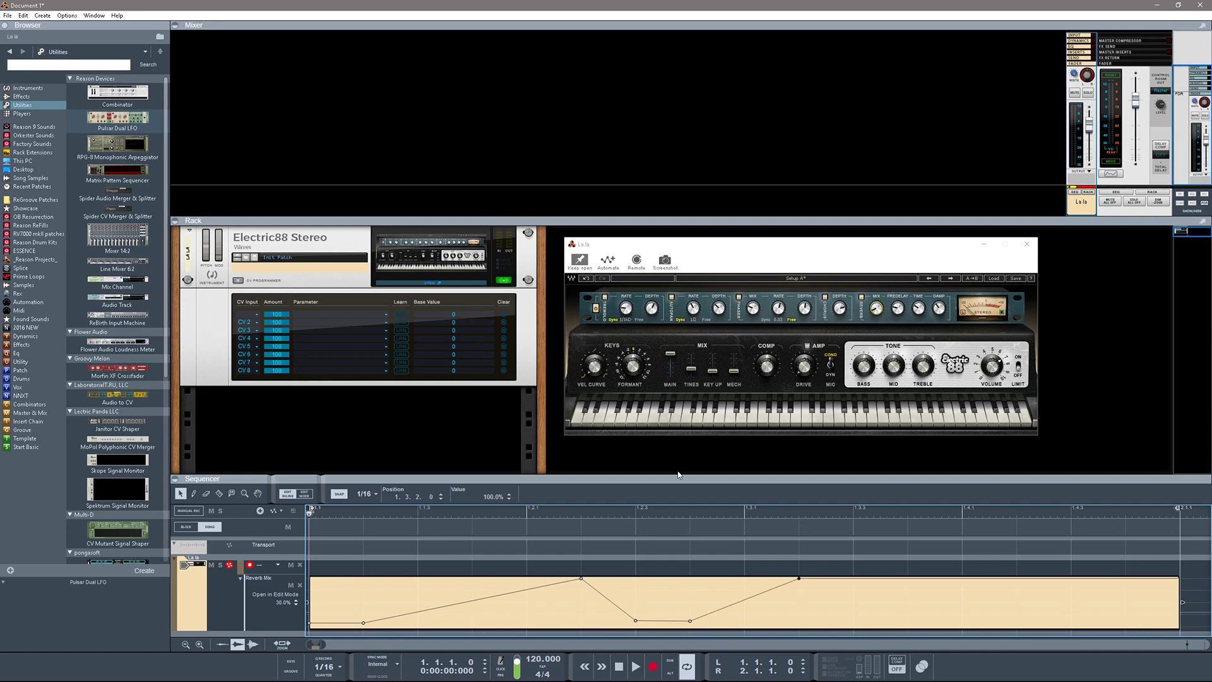
{"action": "left_click", "coordinate": [636, 666]}
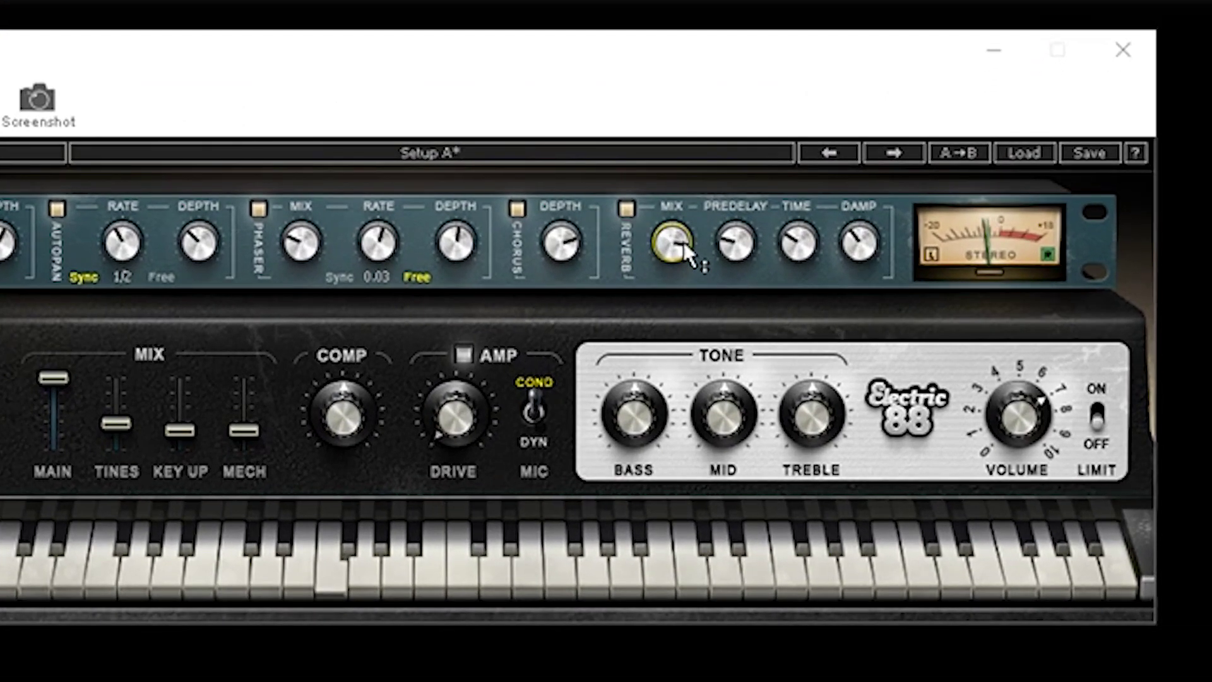
- Adjust the Reverb Mix automation points, ending with the peak point dragged to 52%
{"action": "mouse_move", "coordinate": [705, 249]}
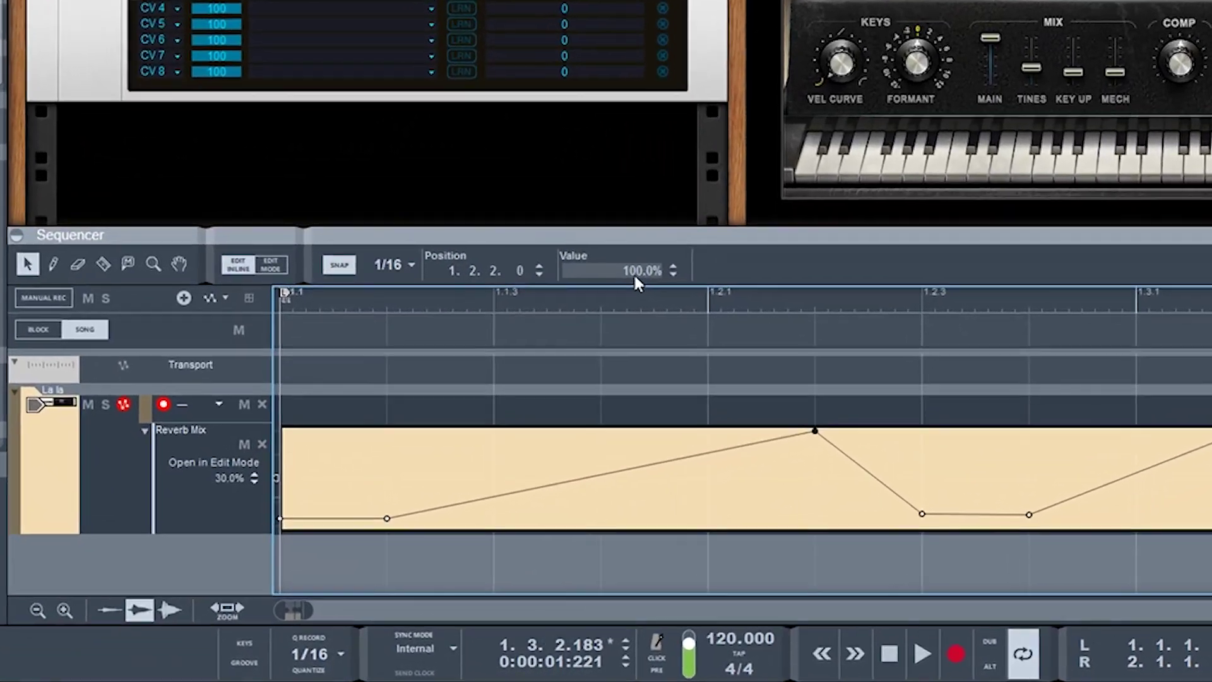
{"action": "left_click_drag", "start_coordinate": [586, 347], "coordinate": [588, 372]}
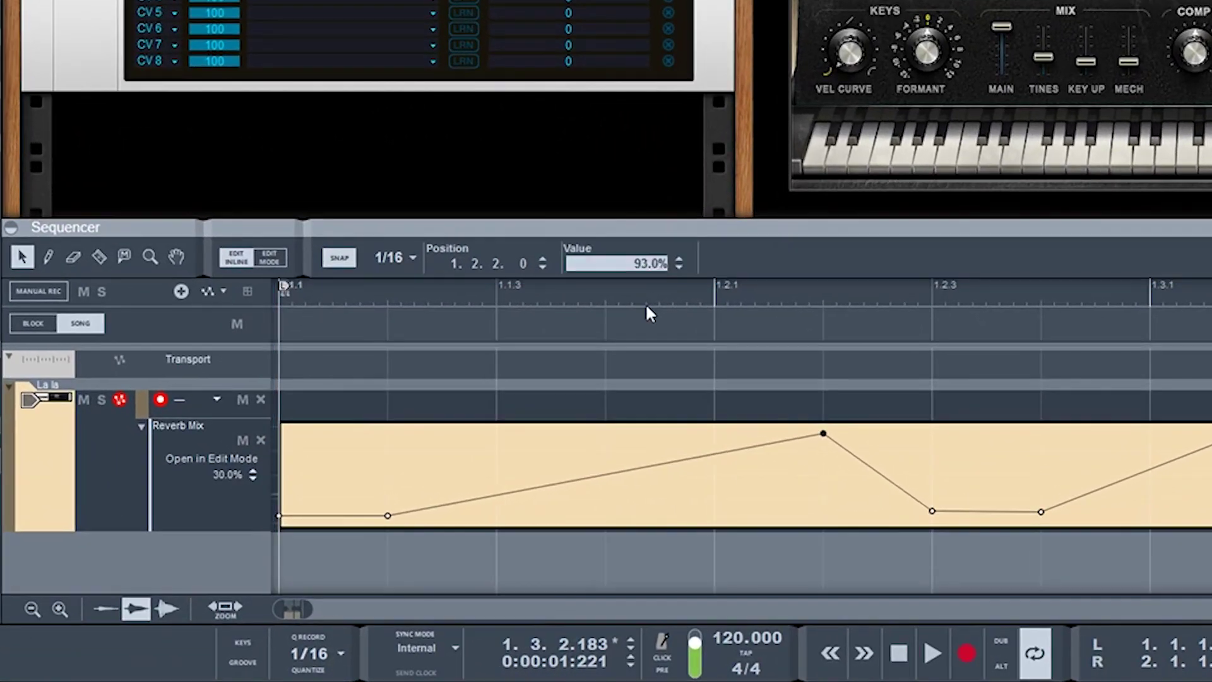
{"action": "left_click_drag", "start_coordinate": [645, 289], "coordinate": [656, 265]}
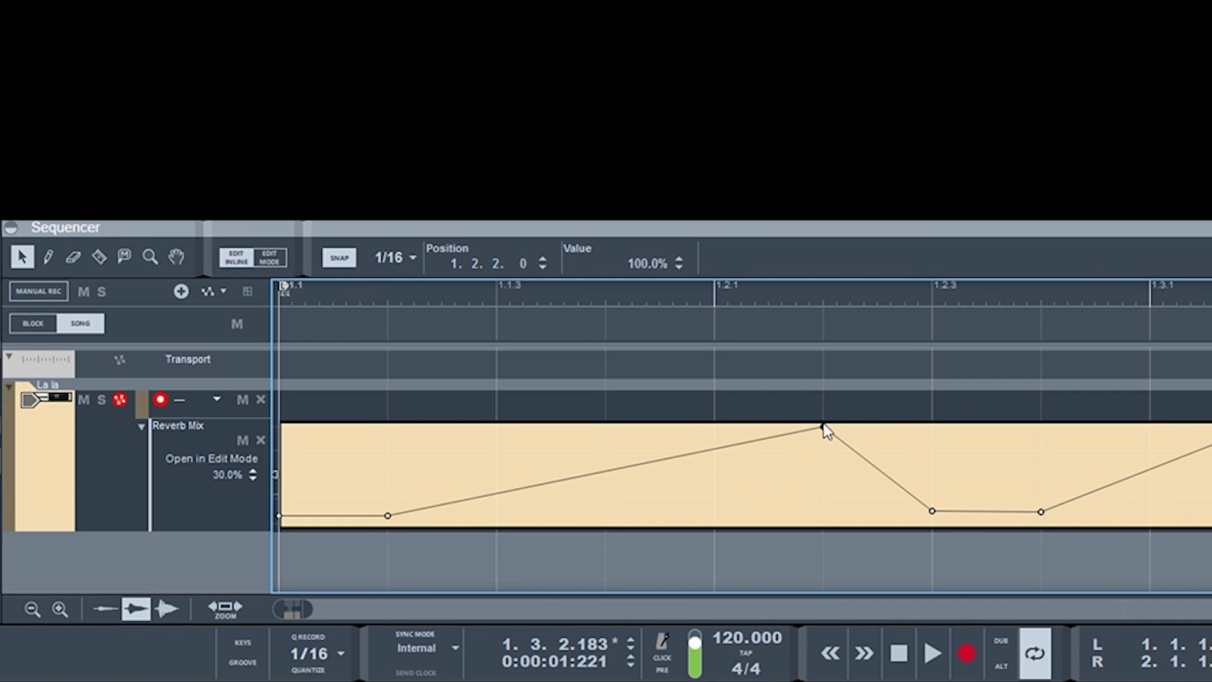
{"action": "left_click_drag", "start_coordinate": [824, 428], "coordinate": [769, 381]}
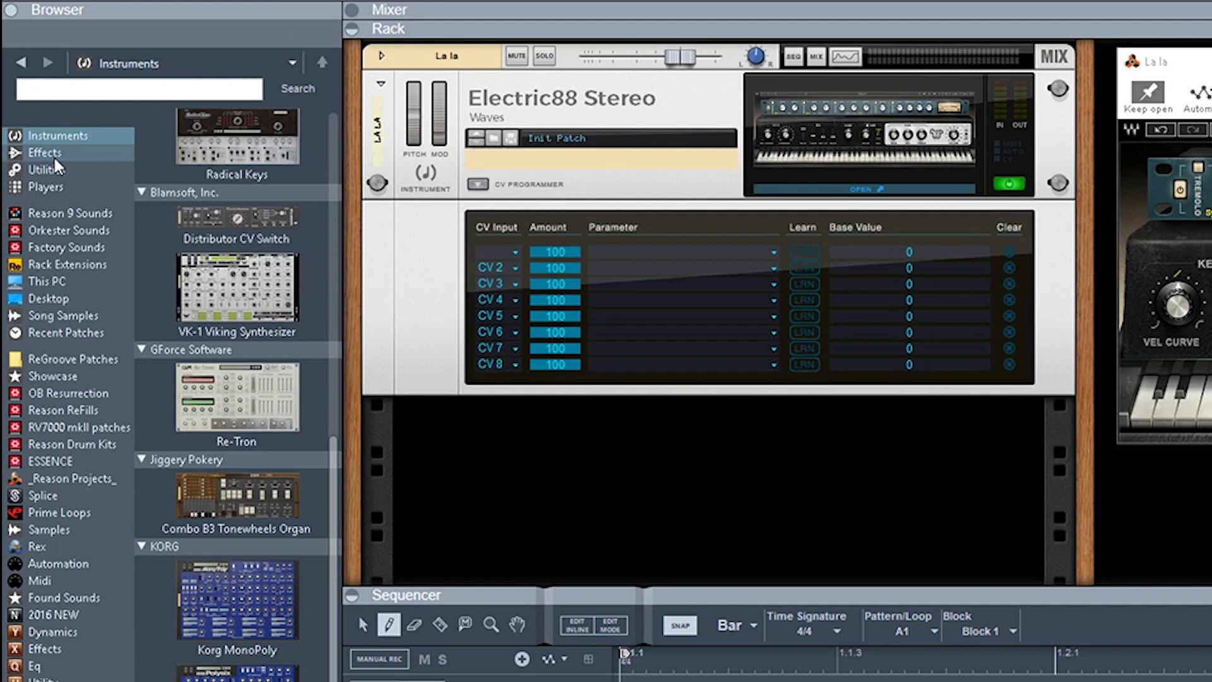
- Show Effects in the Browser and scroll the list to the Waves entry Butch Vig Vocals Mono
{"action": "left_click", "coordinate": [25, 97]}
{"action": "scroll", "coordinate": [232, 467], "scroll_direction": "down", "scroll_amount": 12}
{"action": "scroll", "coordinate": [239, 498], "scroll_direction": "down", "scroll_amount": 15}
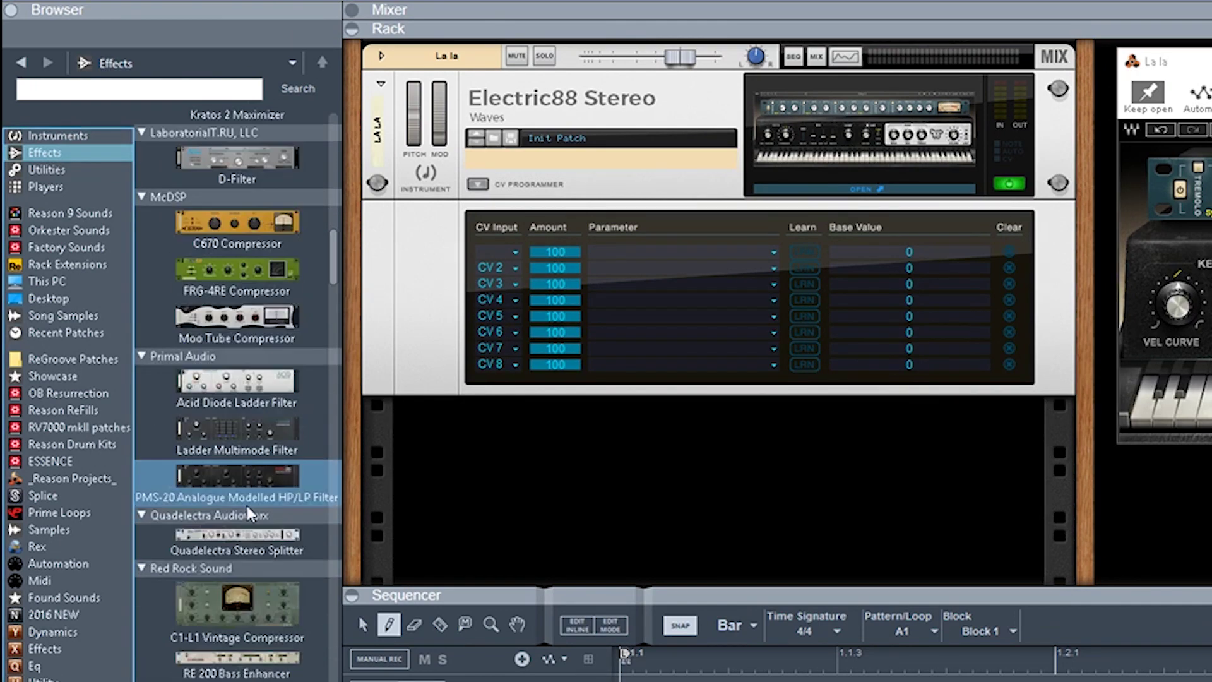
{"action": "scroll", "coordinate": [247, 509], "scroll_direction": "down", "scroll_amount": 5}
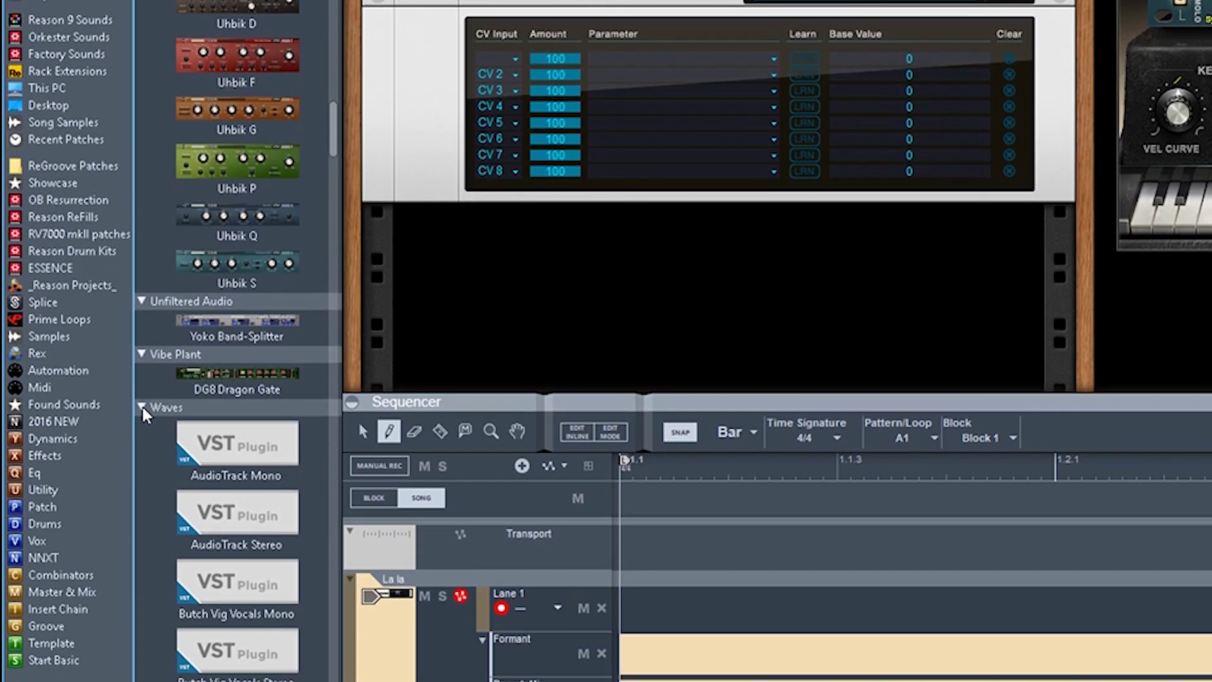
{"action": "scroll", "coordinate": [328, 299], "scroll_direction": "down", "scroll_amount": 15}
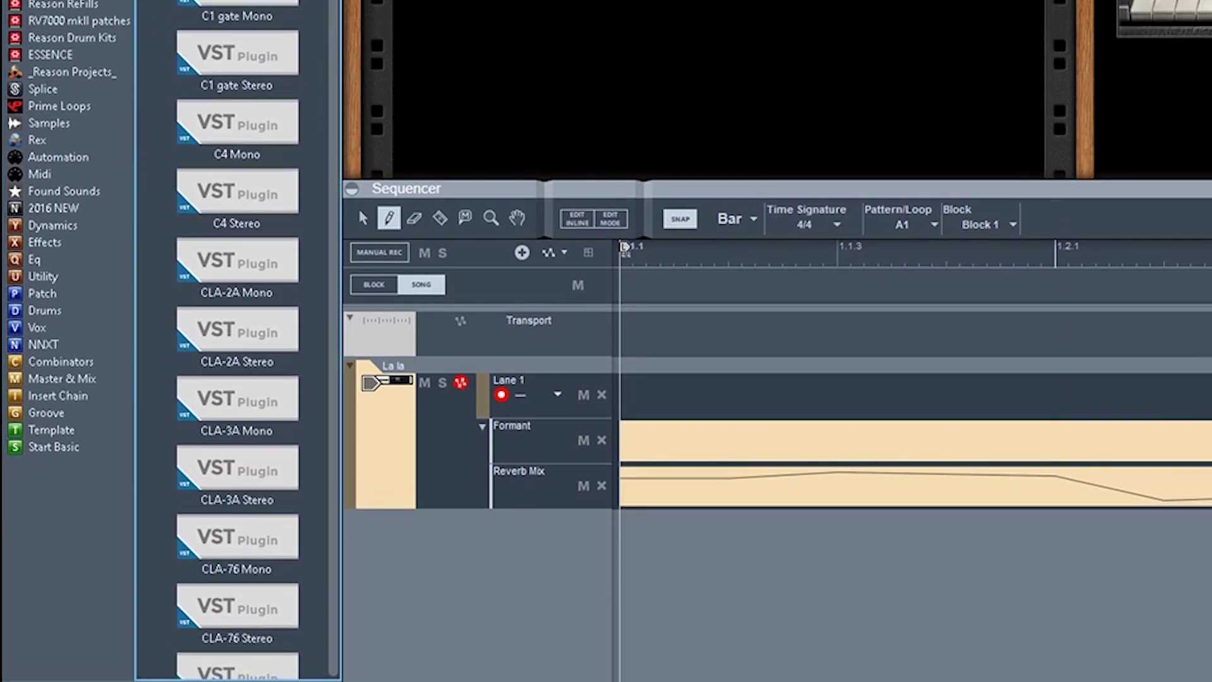
{"action": "scroll", "coordinate": [364, 73], "scroll_direction": "down", "scroll_amount": 10}
{"action": "scroll", "coordinate": [389, 184], "scroll_direction": "up", "scroll_amount": 4}
{"action": "scroll", "coordinate": [381, 147], "scroll_direction": "down", "scroll_amount": 15}
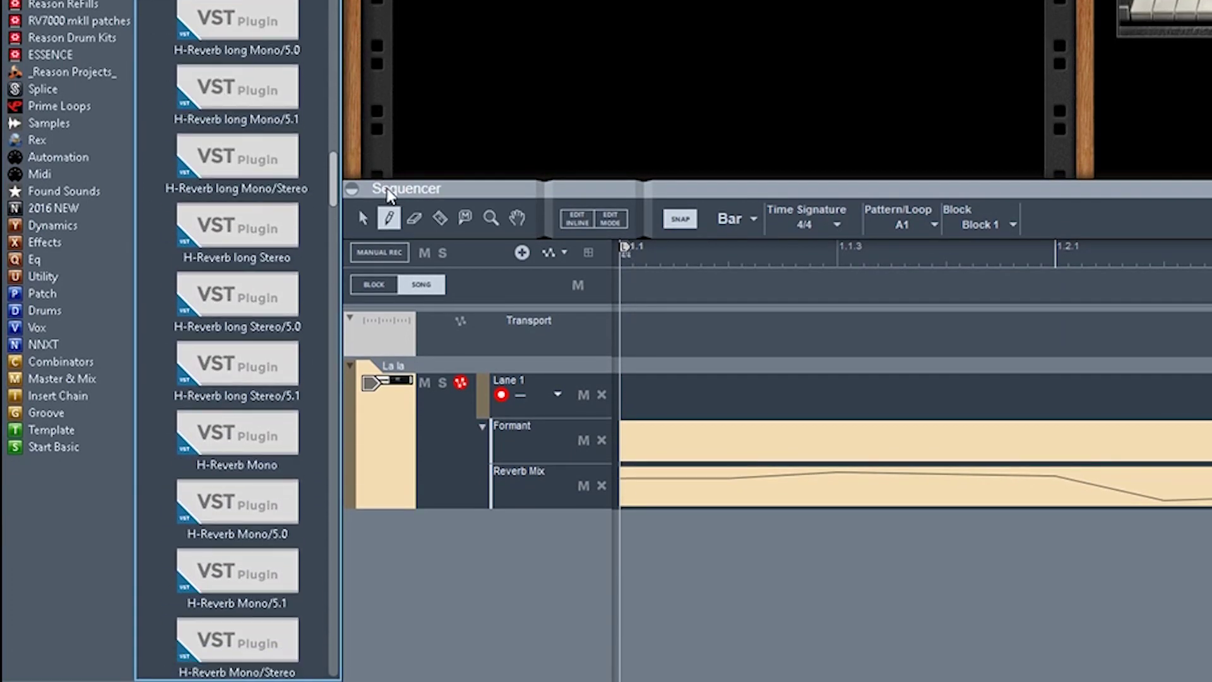
{"action": "scroll", "coordinate": [399, 247], "scroll_direction": "down", "scroll_amount": 15}
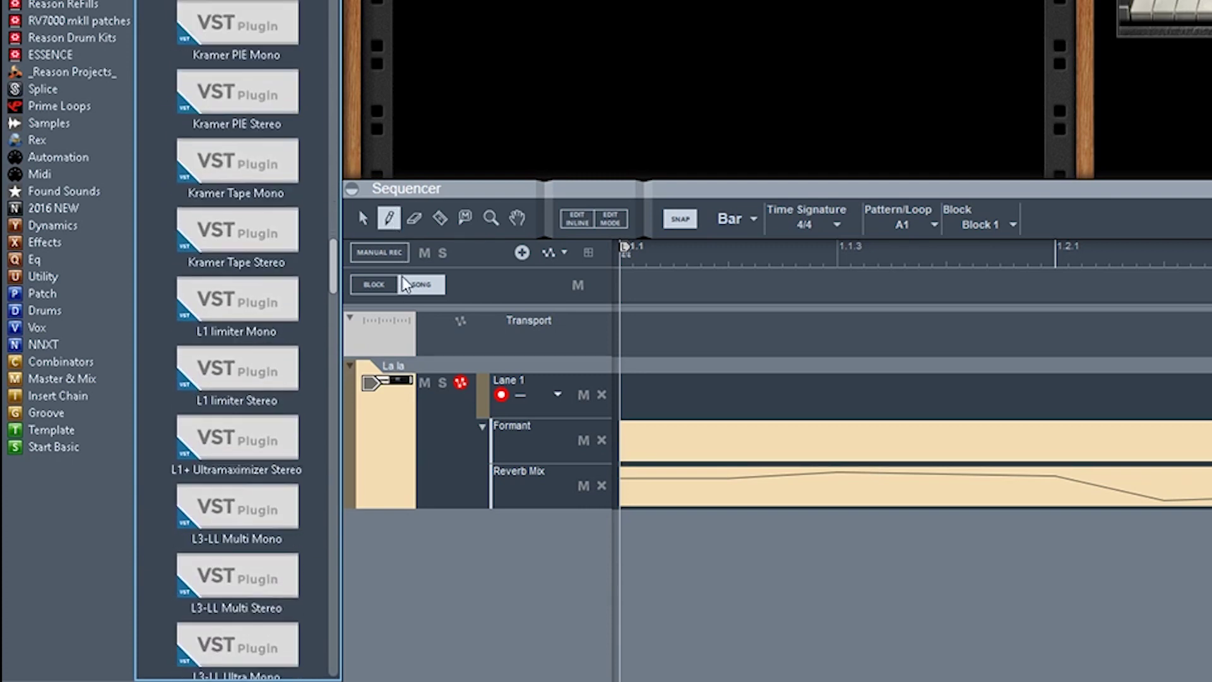
{"action": "scroll", "coordinate": [408, 349], "scroll_direction": "down", "scroll_amount": 20}
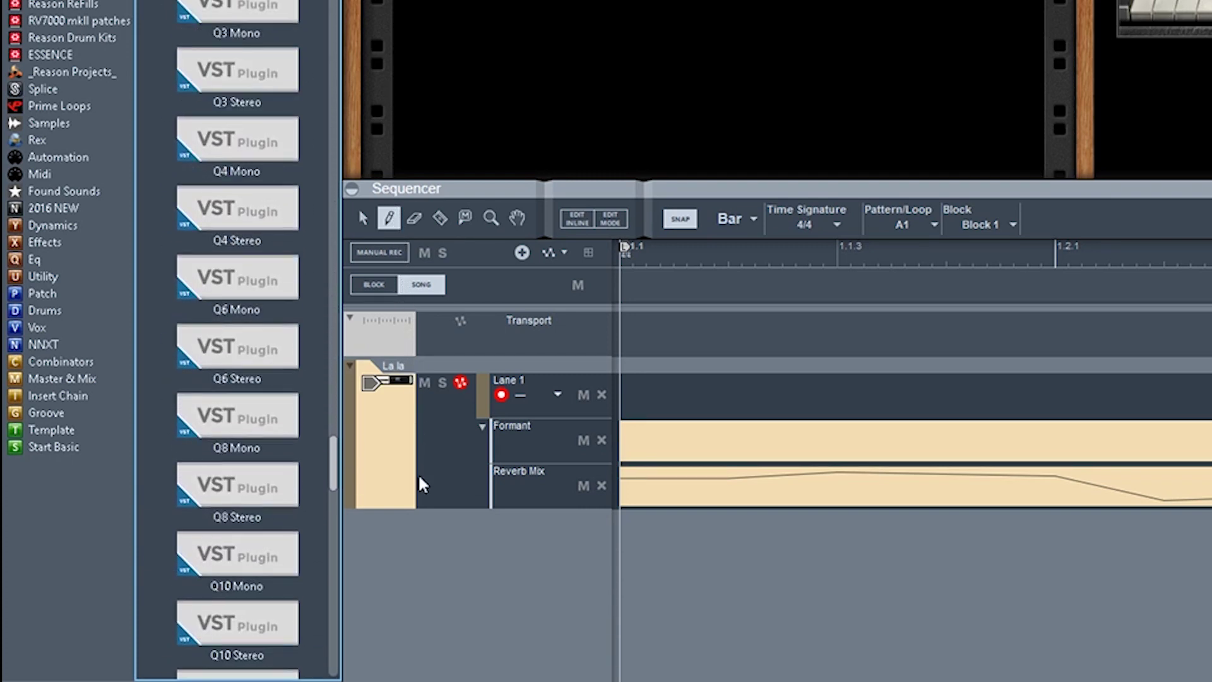
{"action": "scroll", "coordinate": [429, 578], "scroll_direction": "down", "scroll_amount": 15}
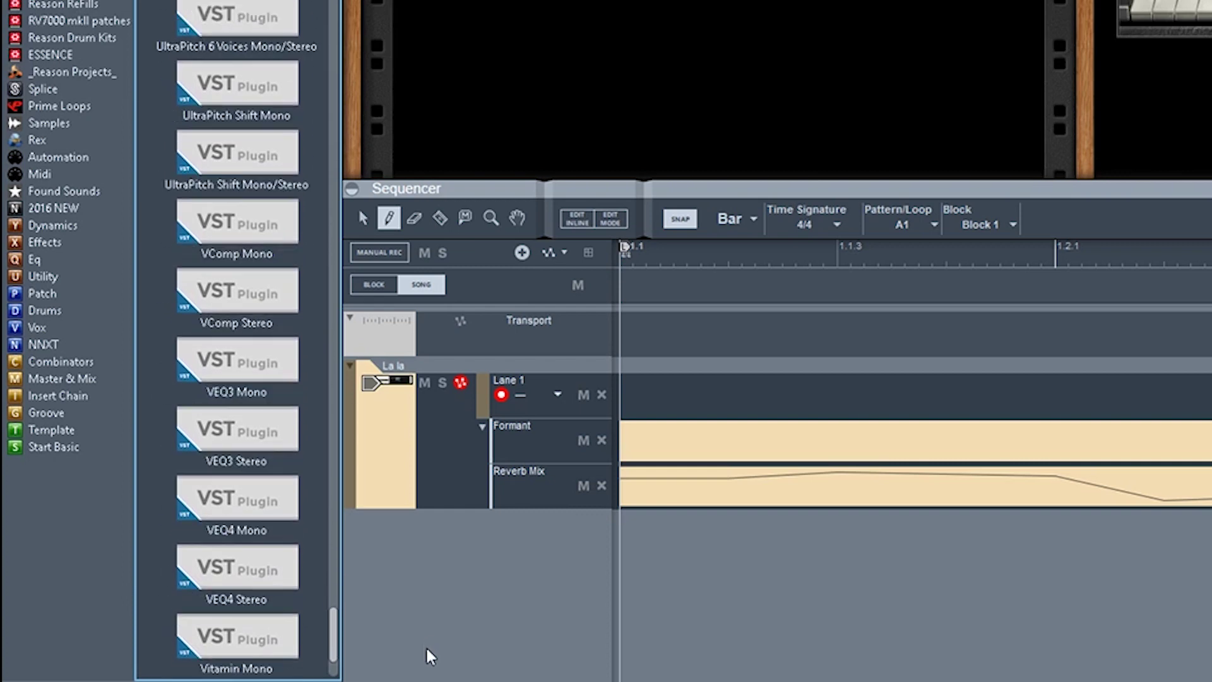
{"action": "scroll", "coordinate": [403, 541], "scroll_direction": "up", "scroll_amount": 20}
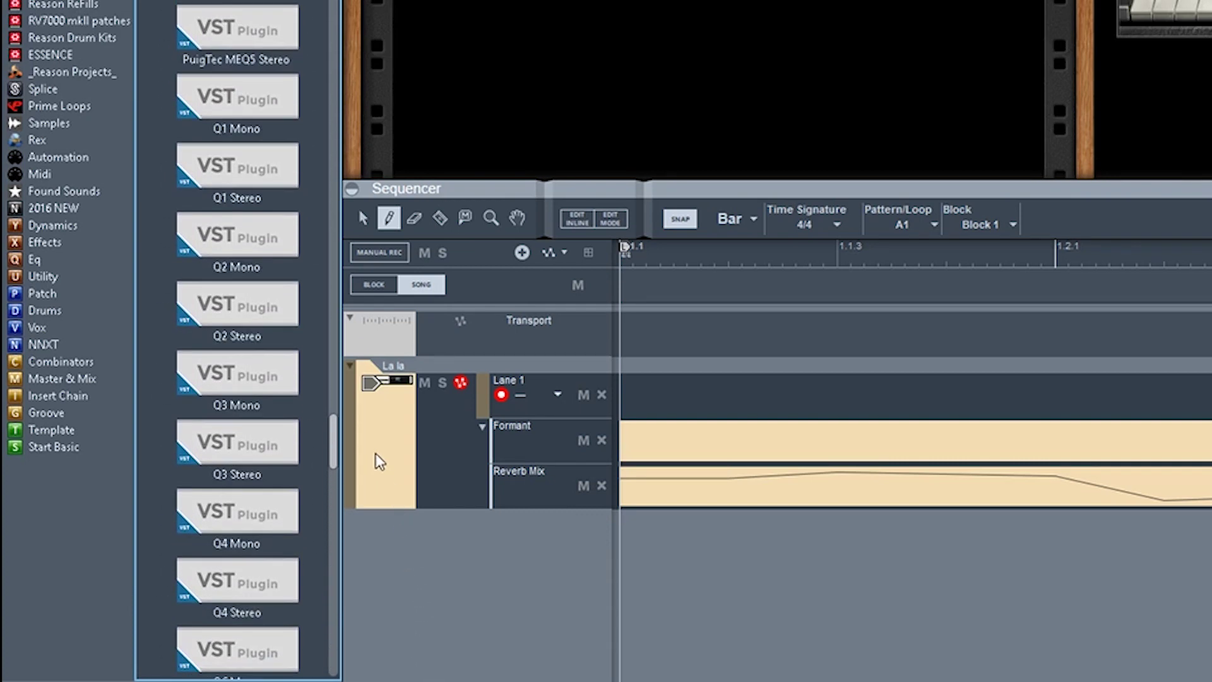
{"action": "scroll", "coordinate": [371, 432], "scroll_direction": "up", "scroll_amount": 10}
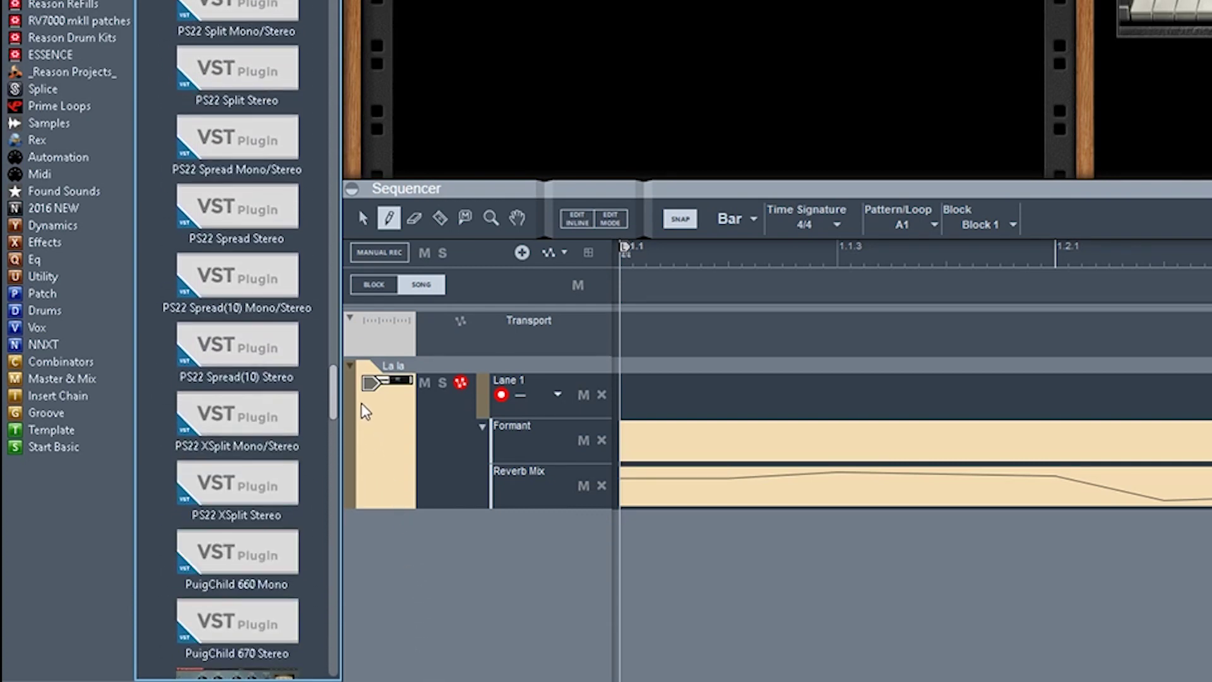
{"action": "scroll", "coordinate": [347, 351], "scroll_direction": "up", "scroll_amount": 10}
{"action": "scroll", "coordinate": [332, 259], "scroll_direction": "up", "scroll_amount": 10}
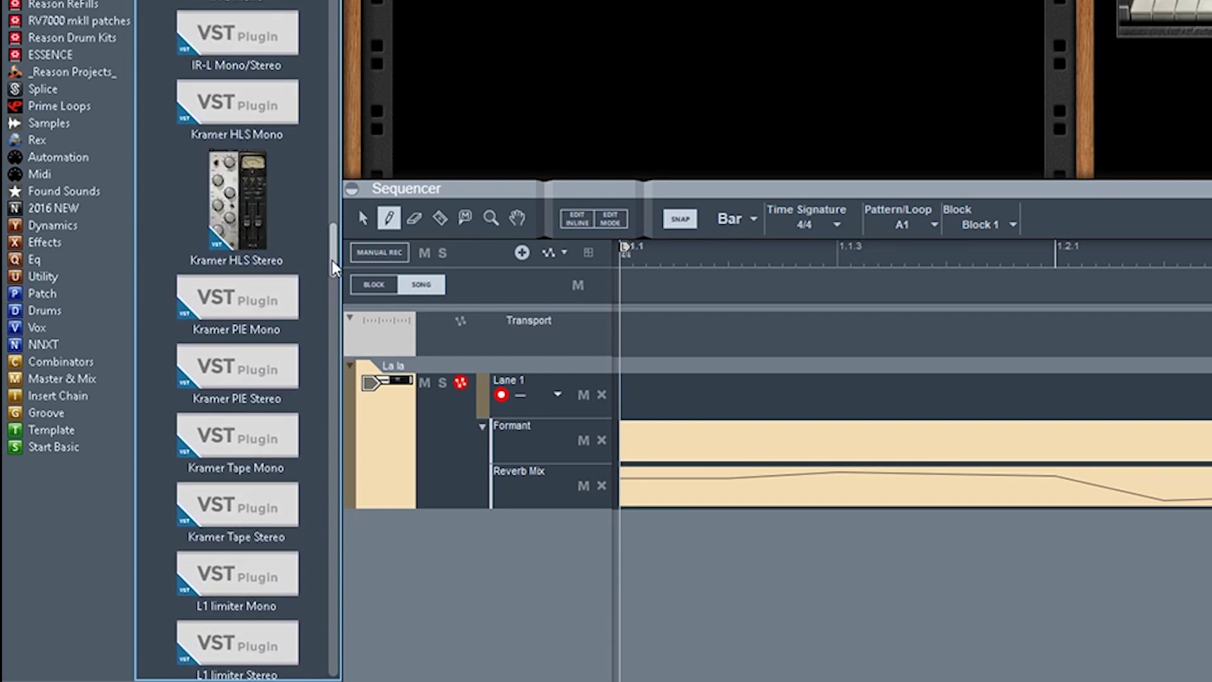
{"action": "scroll", "coordinate": [325, 216], "scroll_direction": "up", "scroll_amount": 10}
{"action": "scroll", "coordinate": [303, 70], "scroll_direction": "up", "scroll_amount": 10}
{"action": "scroll", "coordinate": [294, 32], "scroll_direction": "down", "scroll_amount": 10}
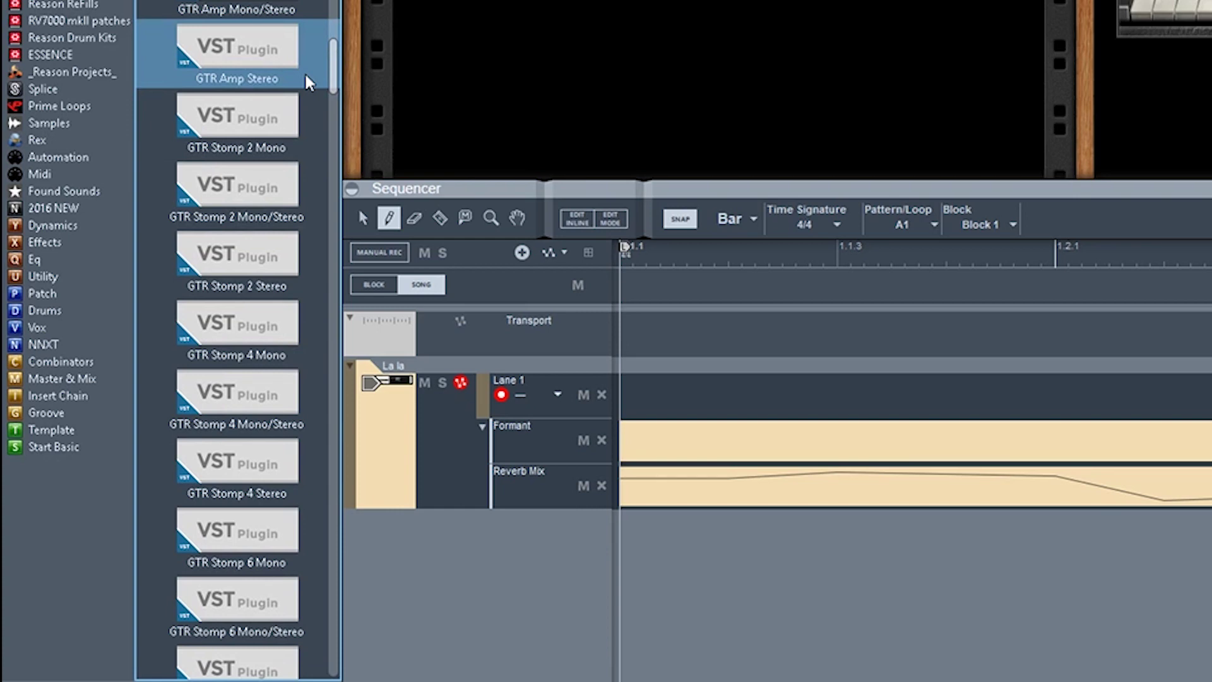
{"action": "scroll", "coordinate": [306, 76], "scroll_direction": "up", "scroll_amount": 6}
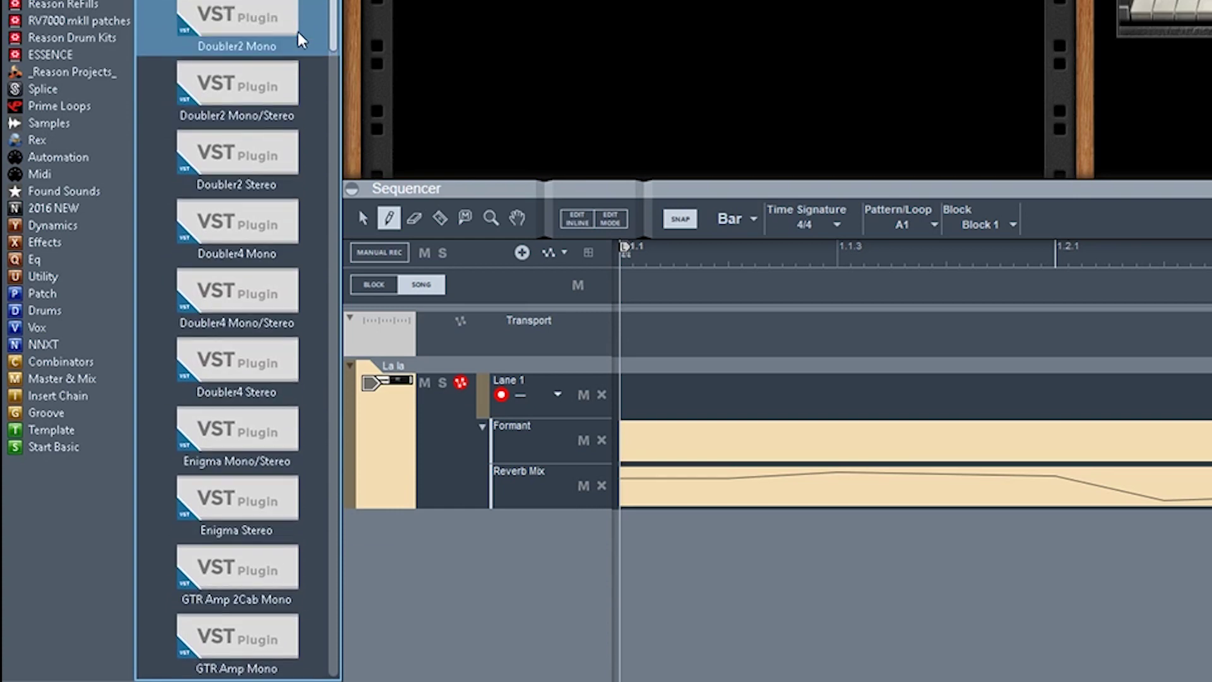
{"action": "scroll", "coordinate": [297, 29], "scroll_direction": "up", "scroll_amount": 2}
{"action": "scroll", "coordinate": [297, 18], "scroll_direction": "up", "scroll_amount": 1}
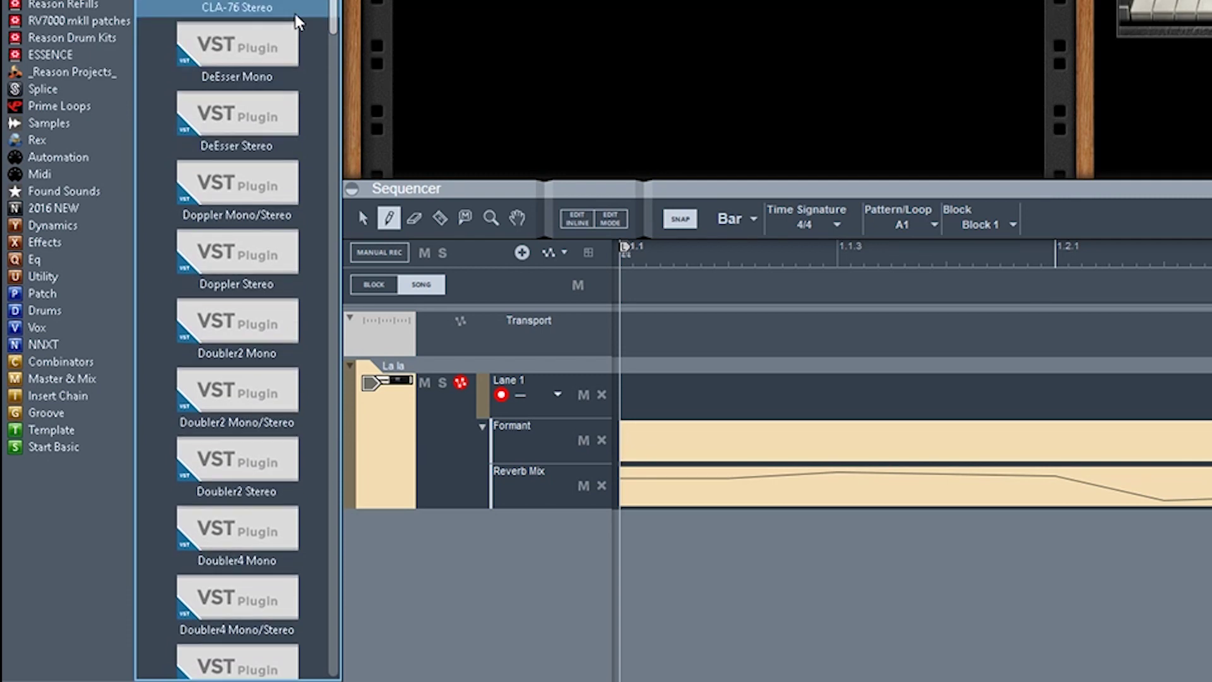
{"action": "scroll", "coordinate": [294, 10], "scroll_direction": "up", "scroll_amount": 11}
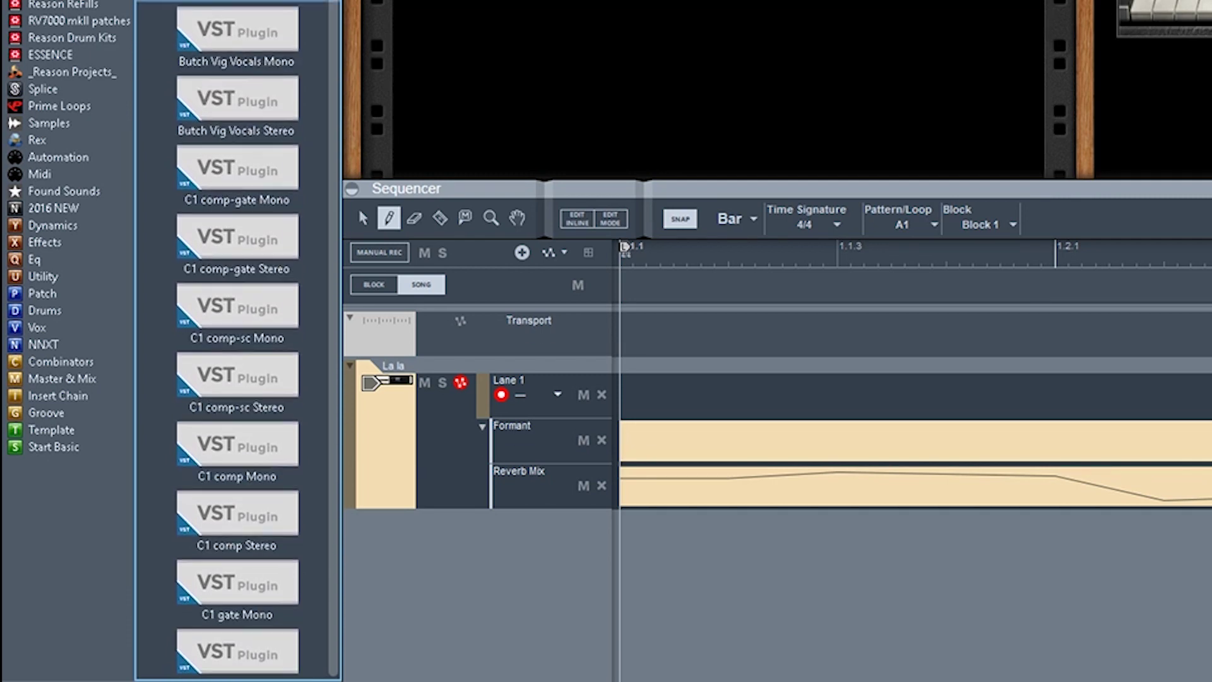
{"action": "scroll", "coordinate": [294, 10], "scroll_direction": "down", "scroll_amount": 4}
{"action": "scroll", "coordinate": [316, 108], "scroll_direction": "down", "scroll_amount": 15}
{"action": "scroll", "coordinate": [309, 107], "scroll_direction": "up", "scroll_amount": 6}
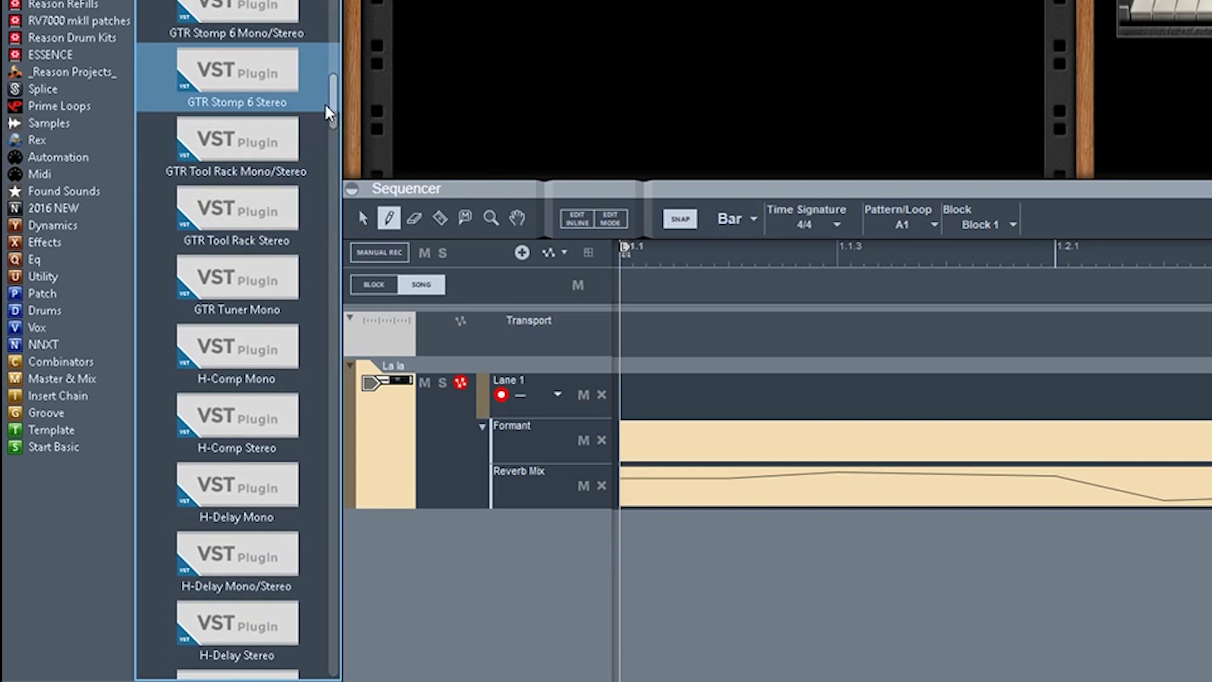
{"action": "left_click_drag", "start_coordinate": [332, 104], "coordinate": [328, 4]}
{"action": "scroll", "coordinate": [238, 341], "scroll_direction": "up", "scroll_amount": 5}
{"action": "scroll", "coordinate": [237, 341], "scroll_direction": "down", "scroll_amount": 2}
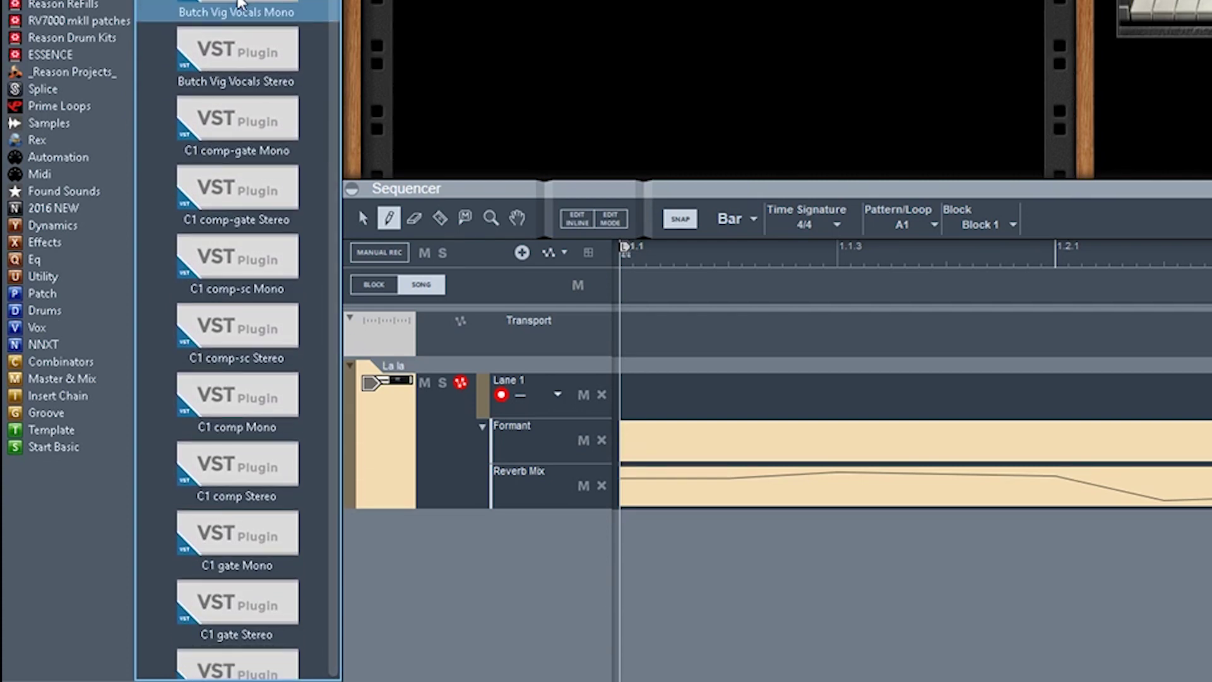
- Drag Butch Vig Vocals Mono into the rack beneath the Electric88 Stereo
{"action": "left_click_drag", "start_coordinate": [239, 3], "coordinate": [871, 96]}
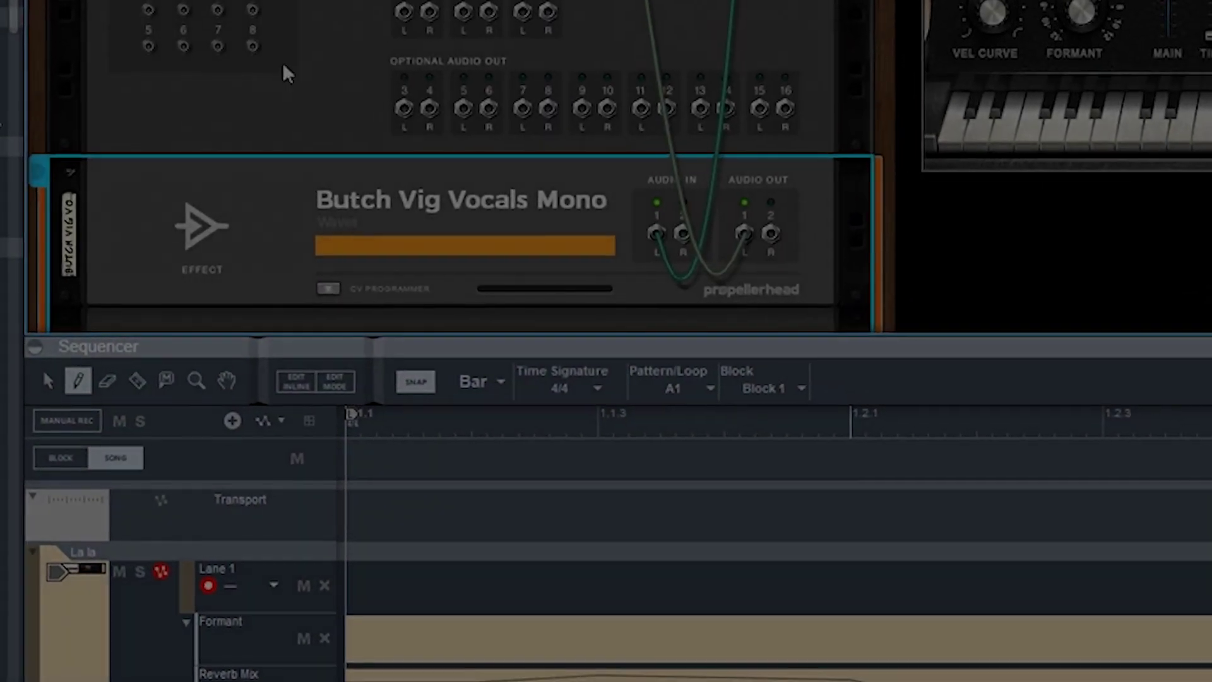
{"action": "scroll", "coordinate": [287, 72], "scroll_direction": "down", "scroll_amount": 5}
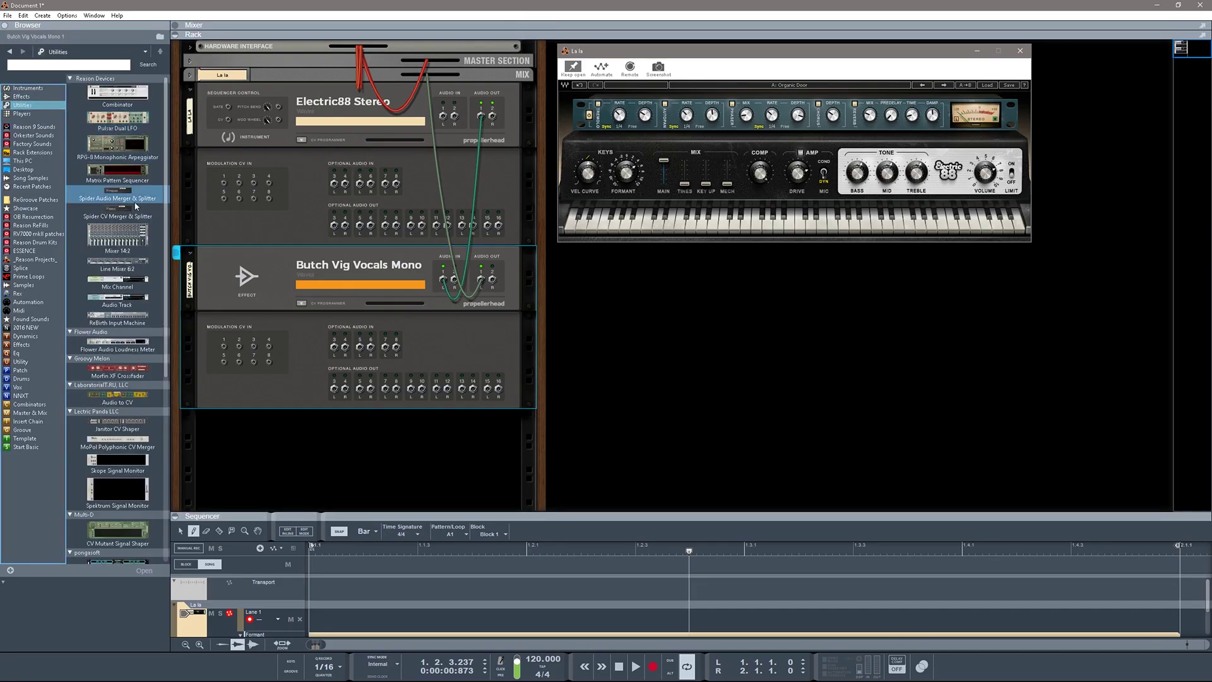
- Switch the Browser to Effects and search the devices for 'paz'
{"action": "scroll", "coordinate": [135, 221], "scroll_direction": "down", "scroll_amount": 5}
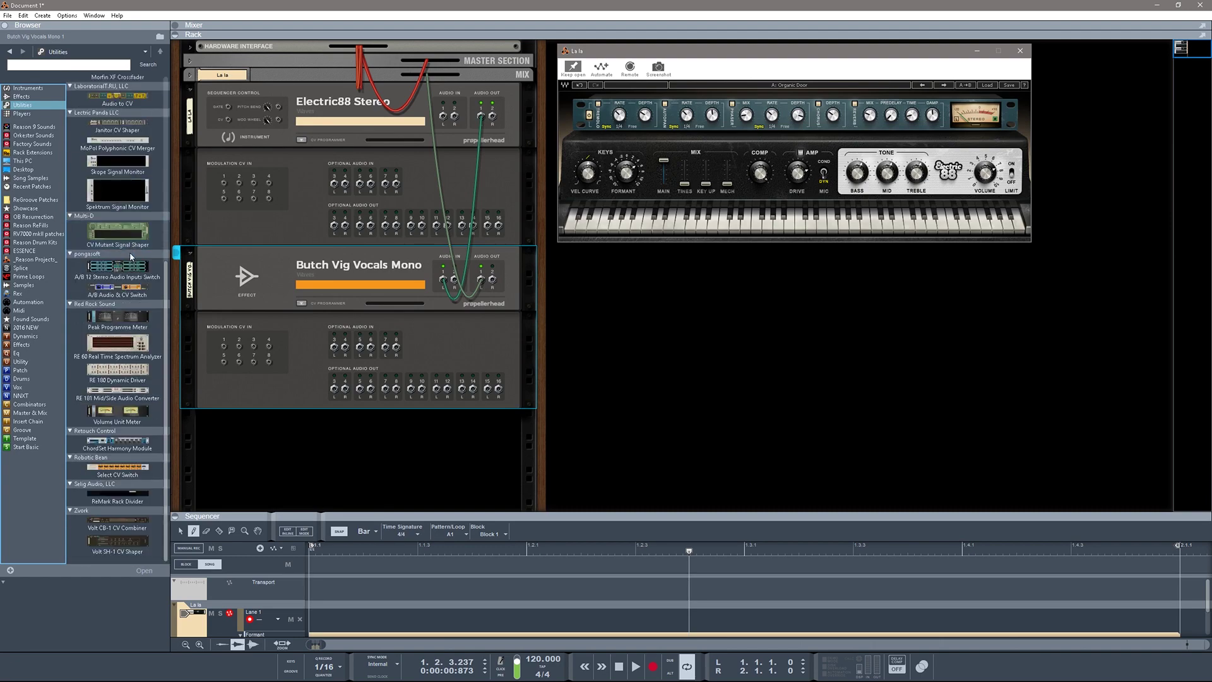
{"action": "scroll", "coordinate": [130, 252], "scroll_direction": "up", "scroll_amount": 2}
{"action": "scroll", "coordinate": [130, 256], "scroll_direction": "up", "scroll_amount": 3}
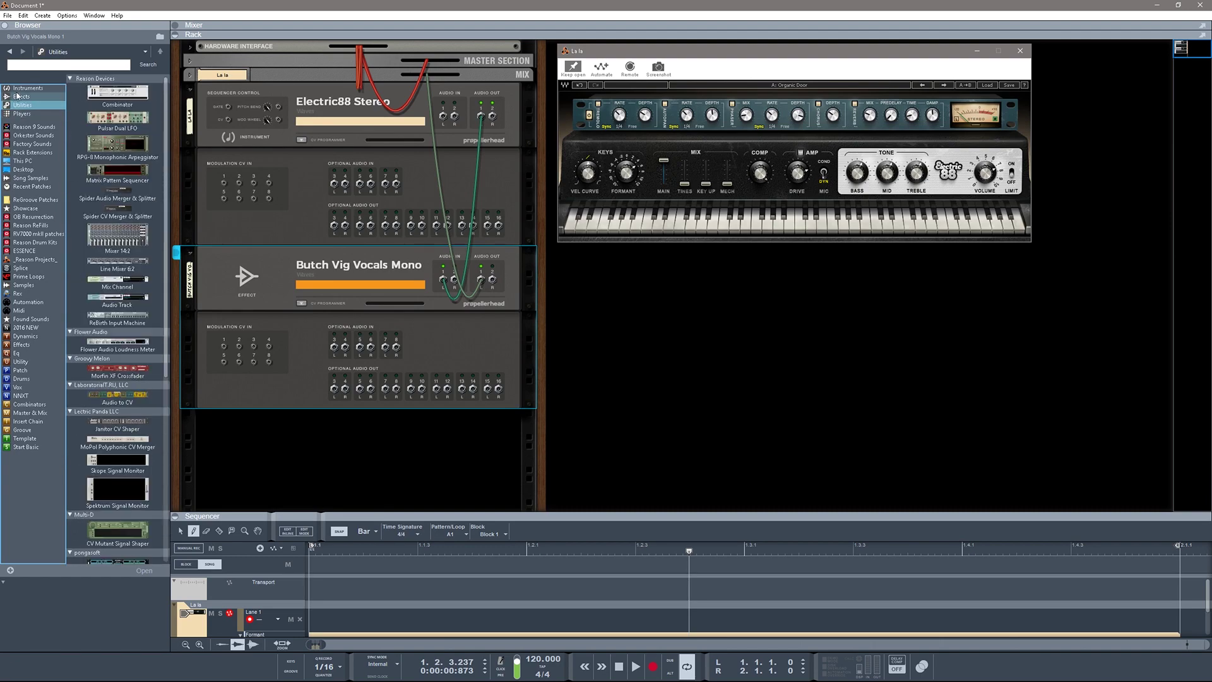
{"action": "left_click", "coordinate": [25, 89]}
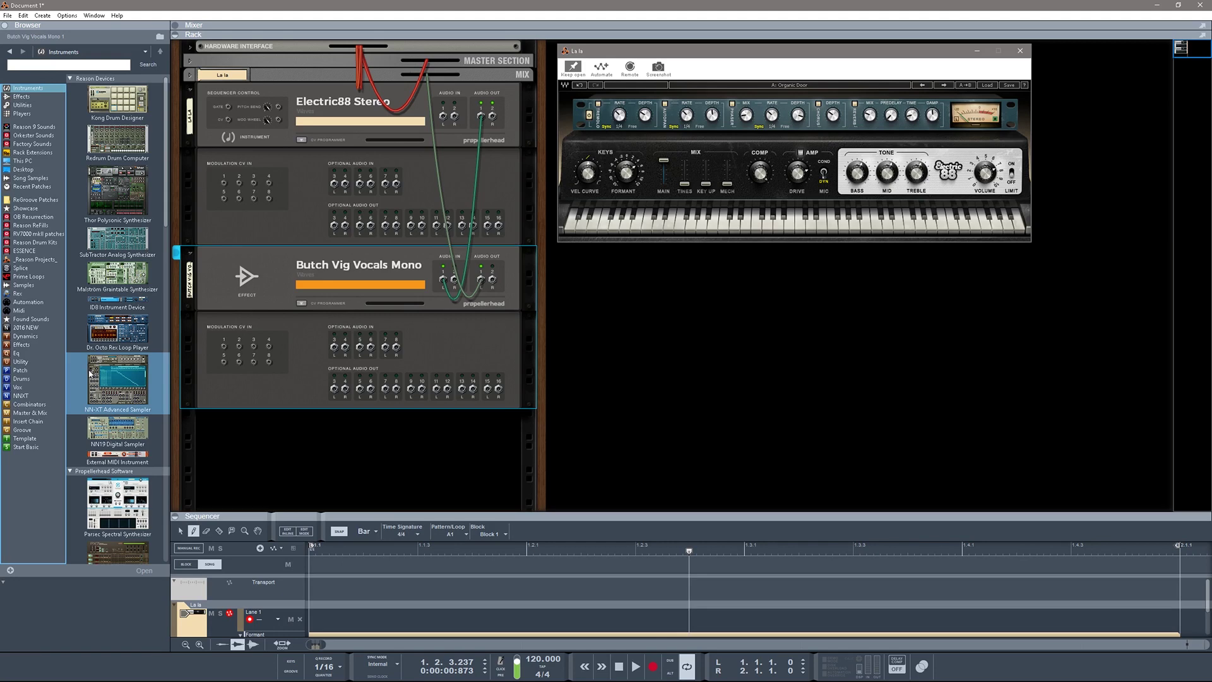
{"action": "left_click", "coordinate": [56, 97]}
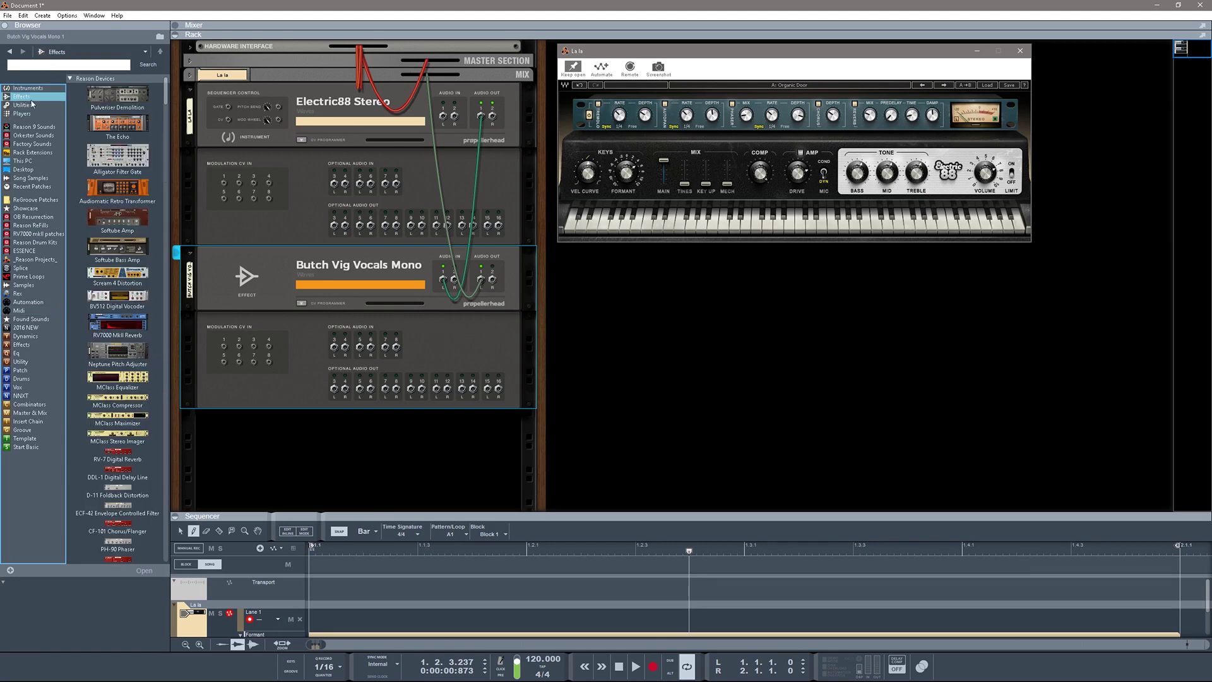
{"action": "left_click", "coordinate": [36, 65]}
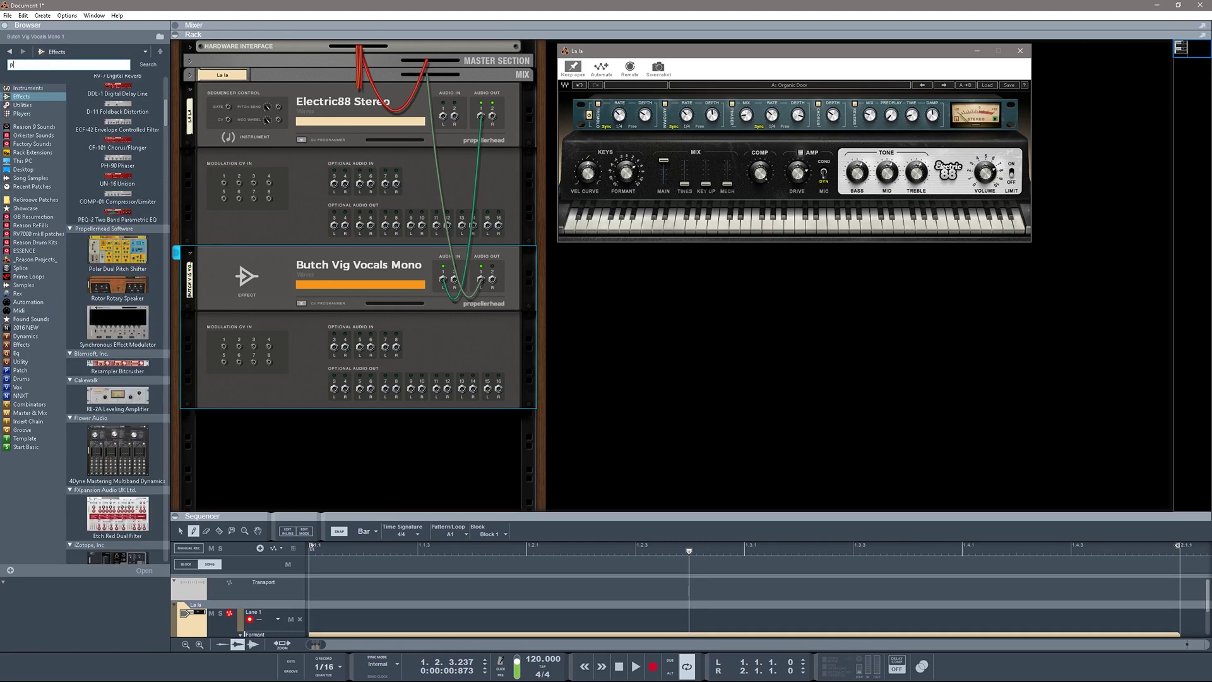
{"action": "key", "text": "Return"}
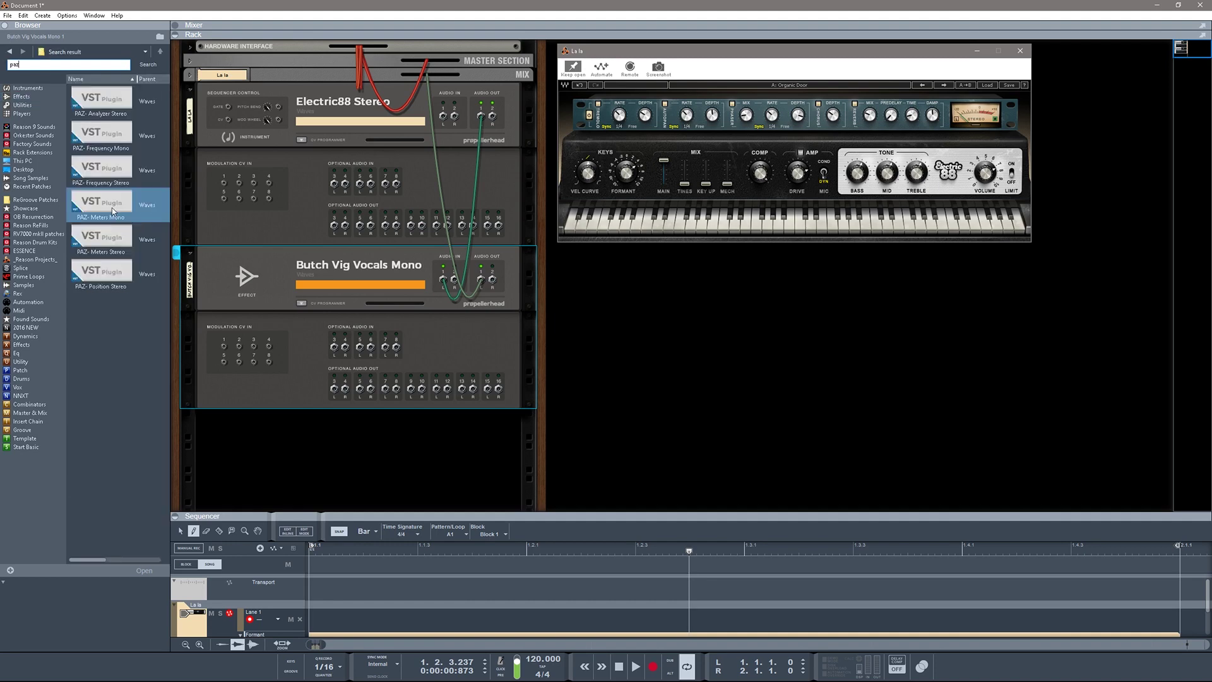
- Insert PAZ- Analyzer Stereo below Butch Vig Vocals Mono and flip to the front panels
{"action": "left_click", "coordinate": [92, 116]}
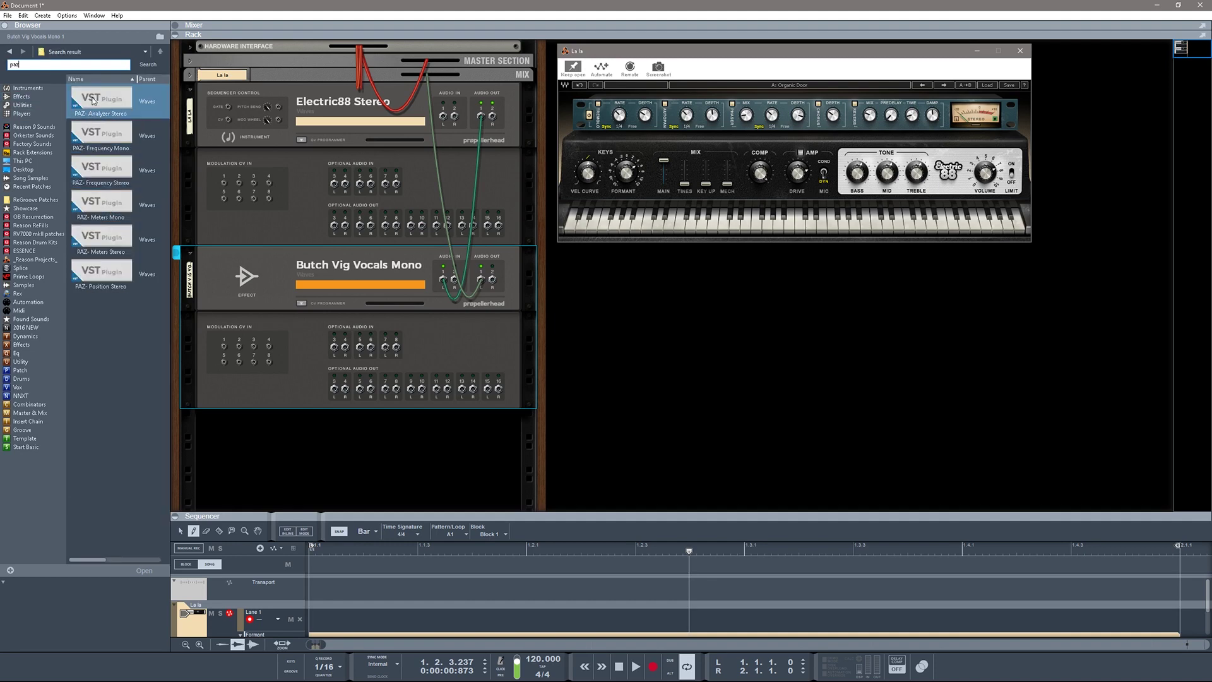
{"action": "left_click_drag", "start_coordinate": [93, 101], "coordinate": [397, 423]}
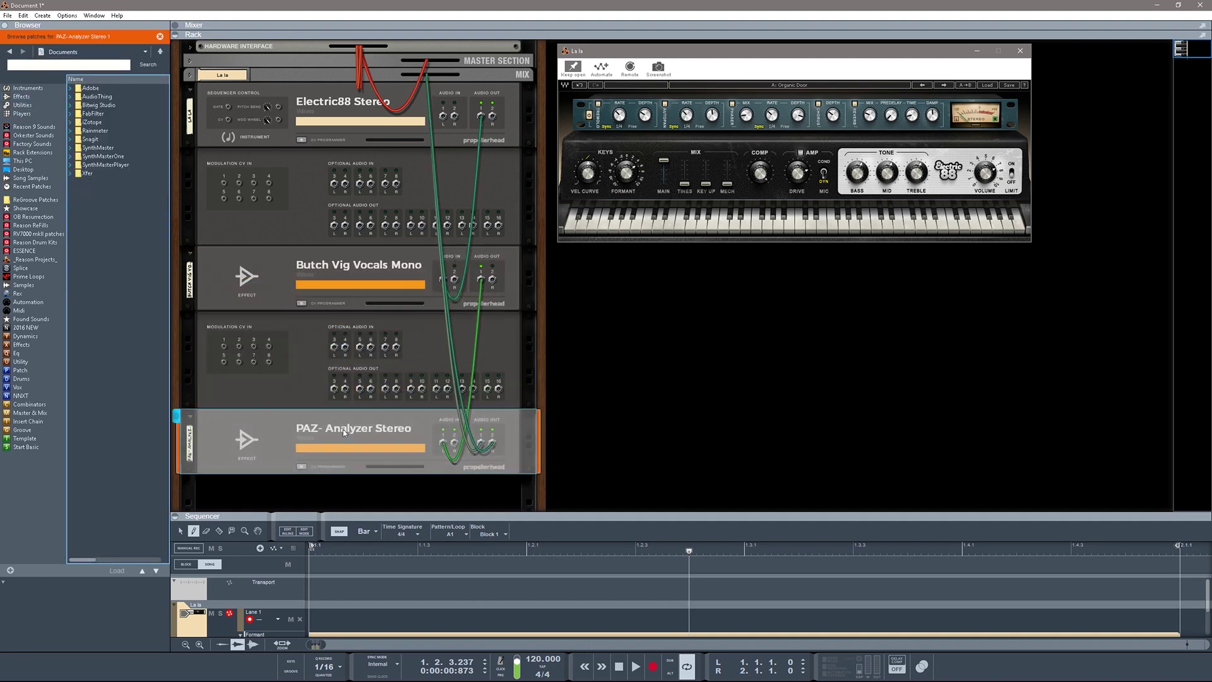
{"action": "key", "text": "Tab"}
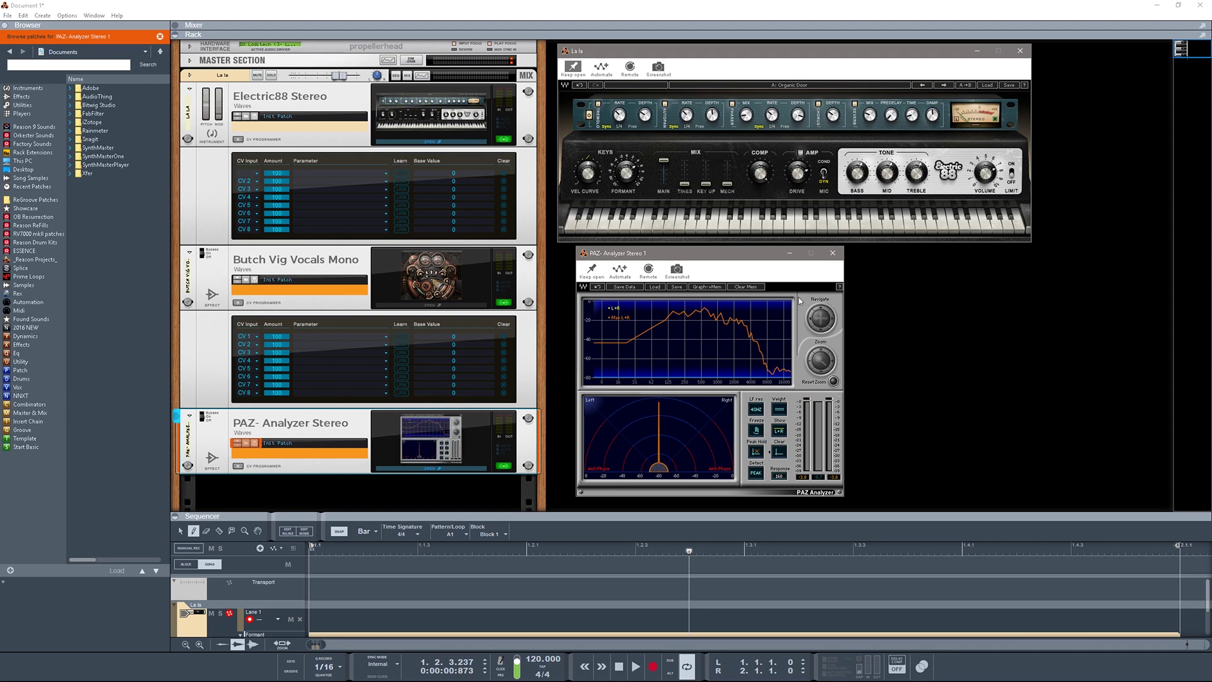
- Close the PAZ Analyzer window and rename the Electric88 Stereo to 'Piano'
{"action": "left_click", "coordinate": [833, 253]}
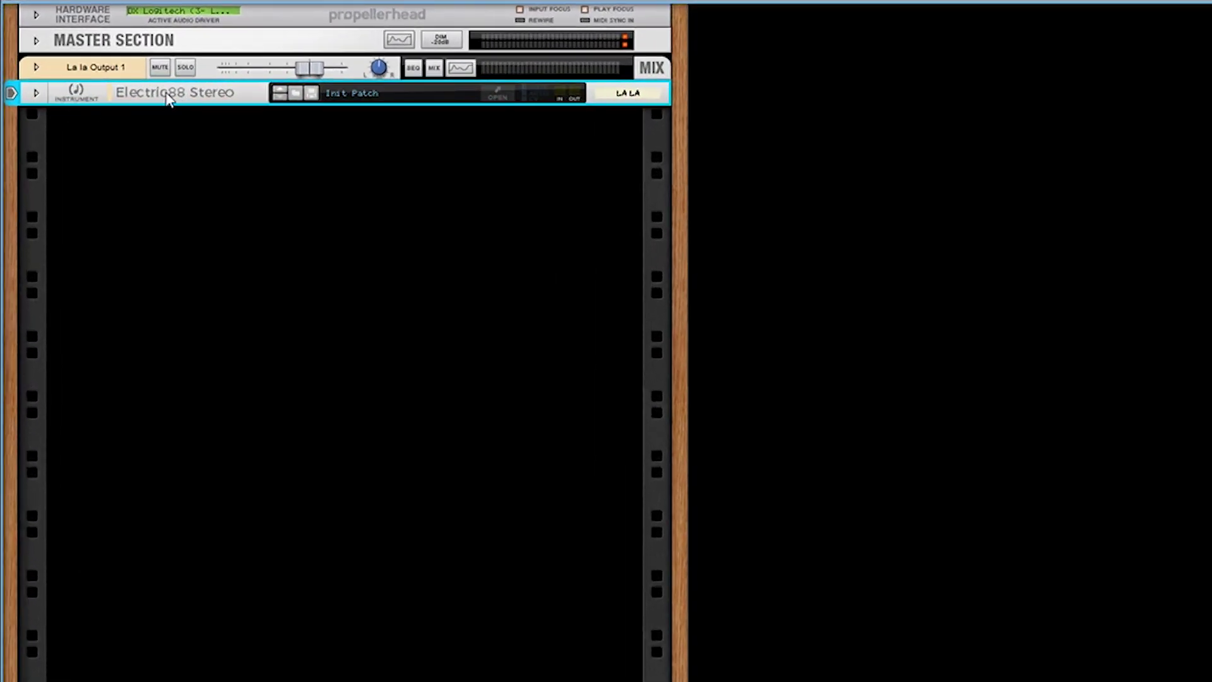
{"action": "left_click_drag", "start_coordinate": [130, 101], "coordinate": [157, 97]}
{"action": "left_click", "coordinate": [634, 95]}
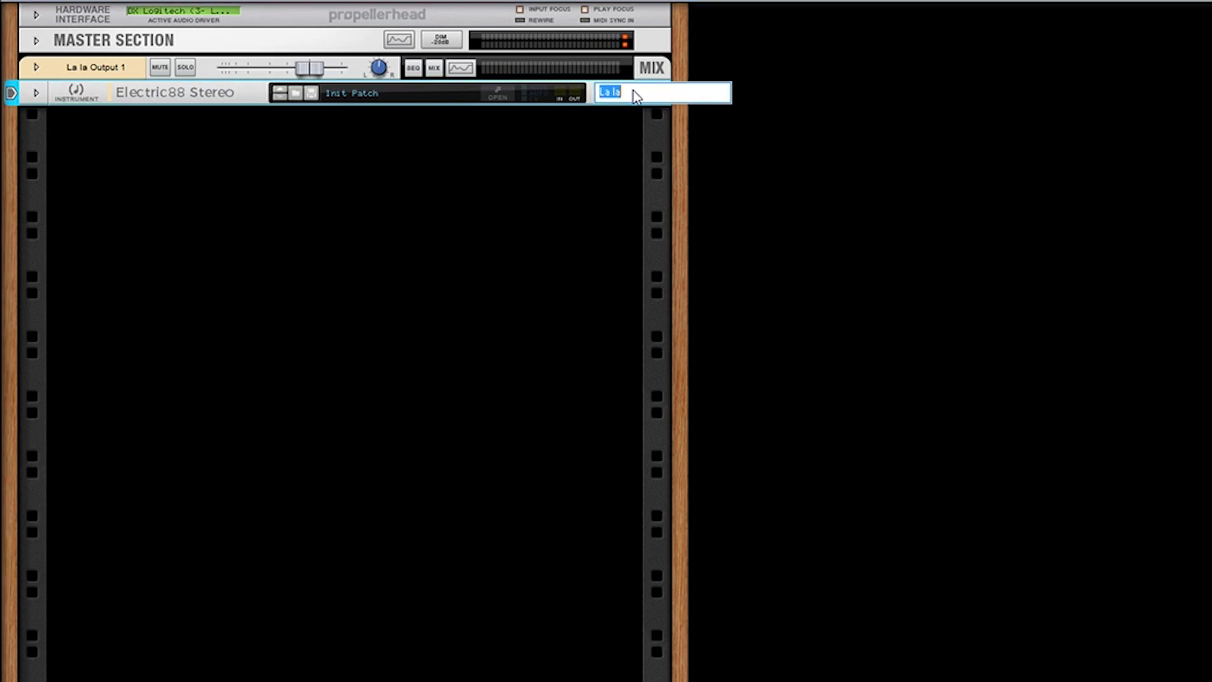
{"action": "type", "text": "Piano"}
{"action": "key", "text": "Return"}
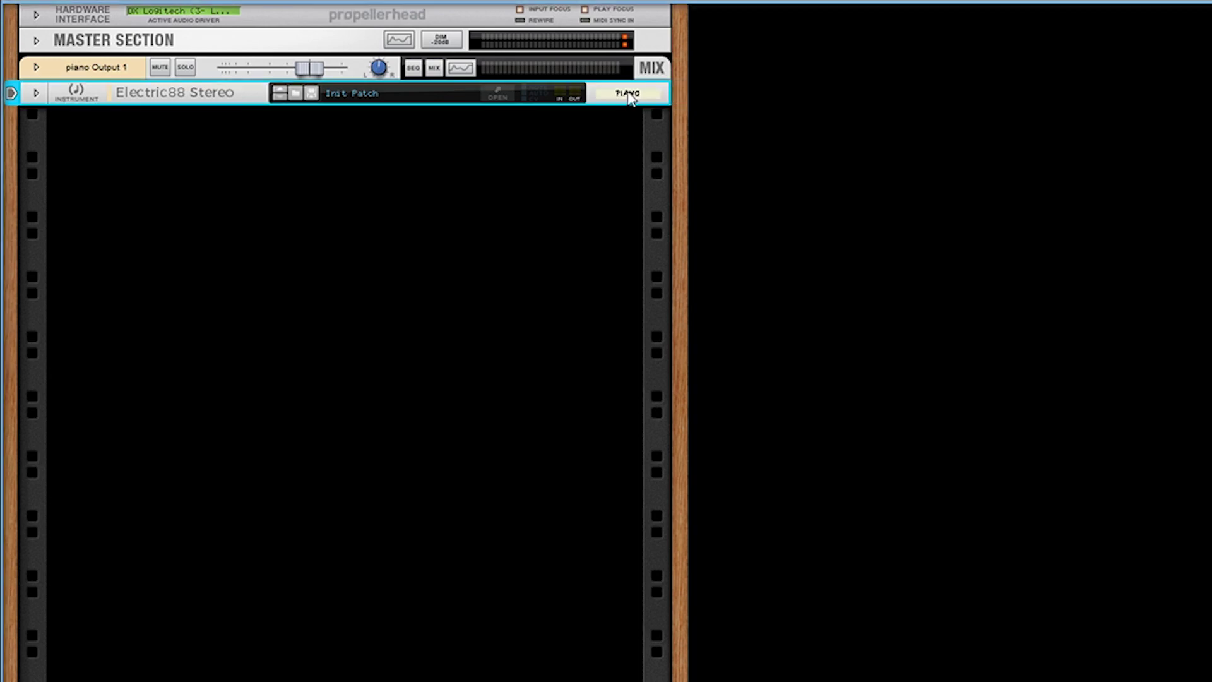
- Set the piano track colour to Red
{"action": "right_click", "coordinate": [232, 101]}
{"action": "mouse_move", "coordinate": [392, 601]}
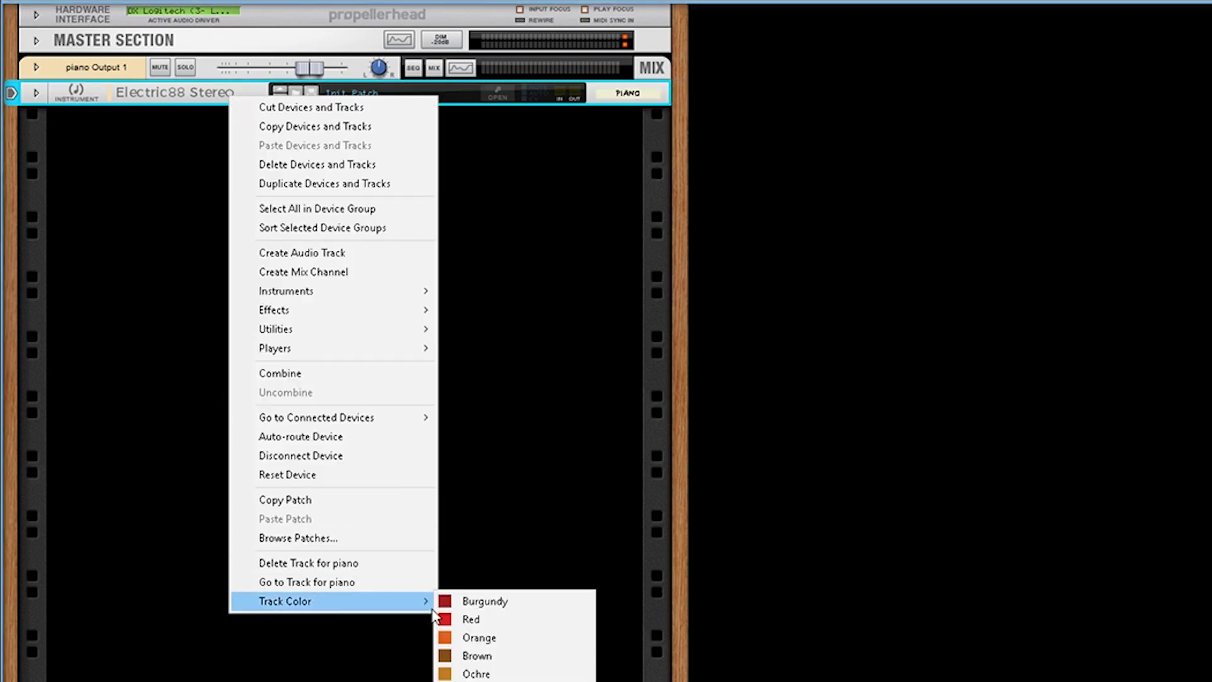
{"action": "left_click", "coordinate": [471, 620]}
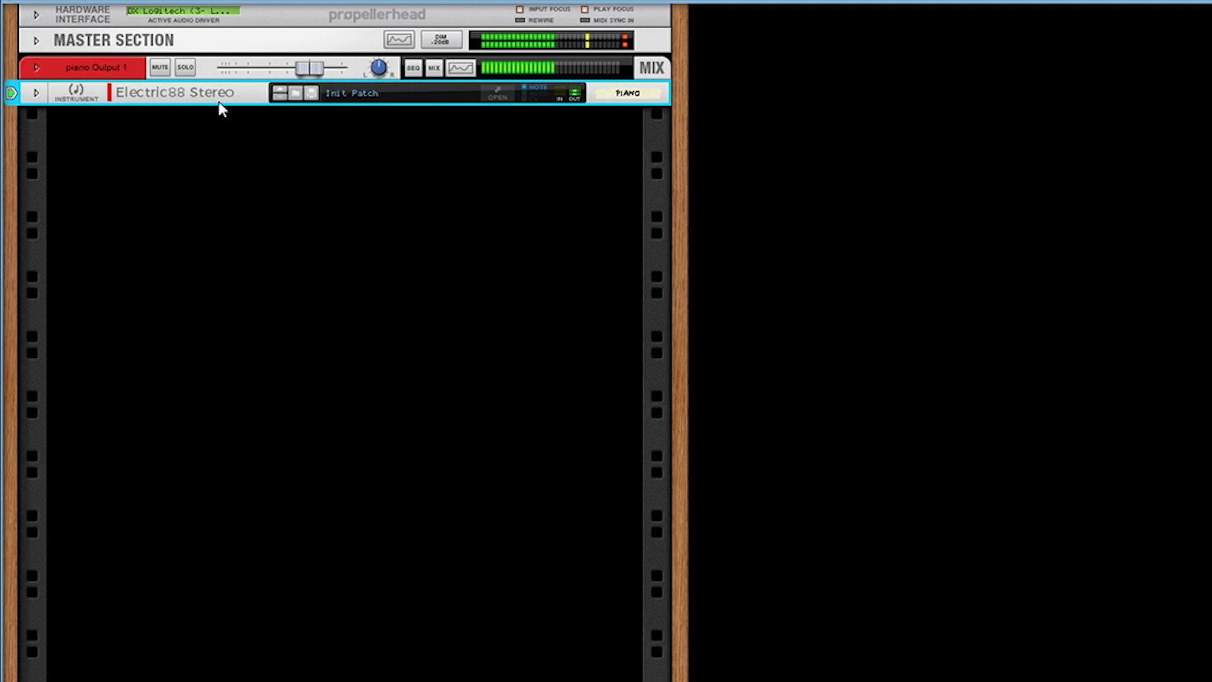
- Unfold the Electric88 Stereo and open its piano plugin window with Keep open enabled
{"action": "left_click", "coordinate": [500, 95]}
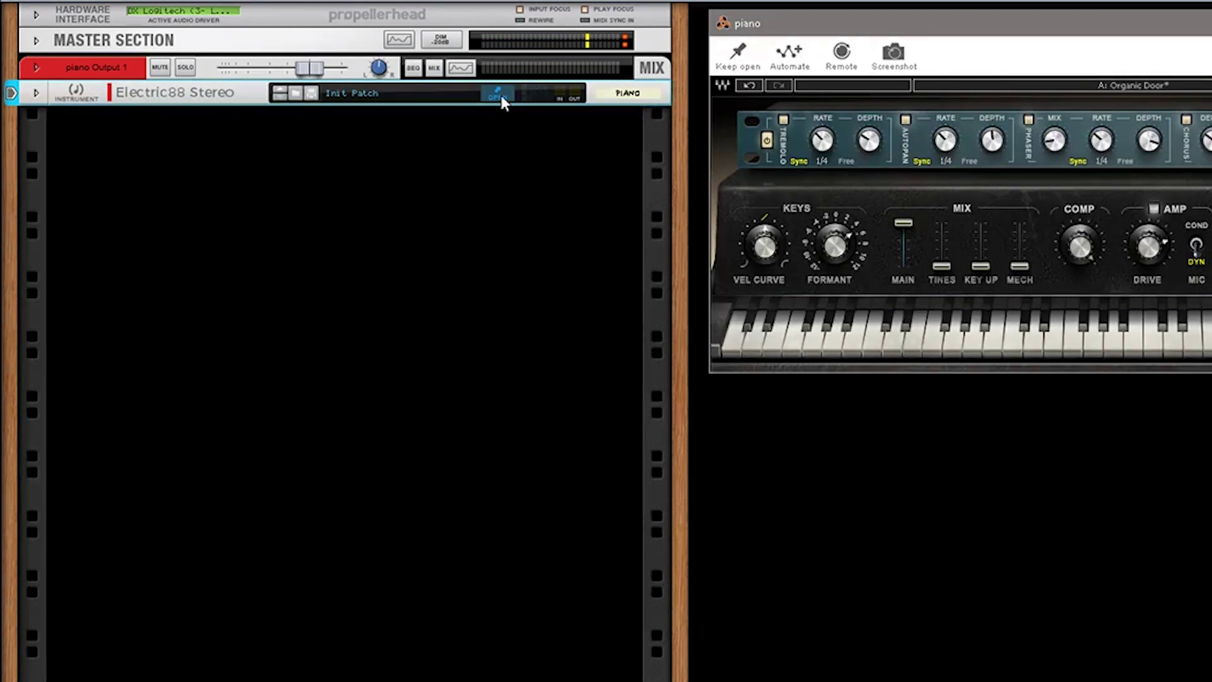
{"action": "left_click", "coordinate": [501, 95]}
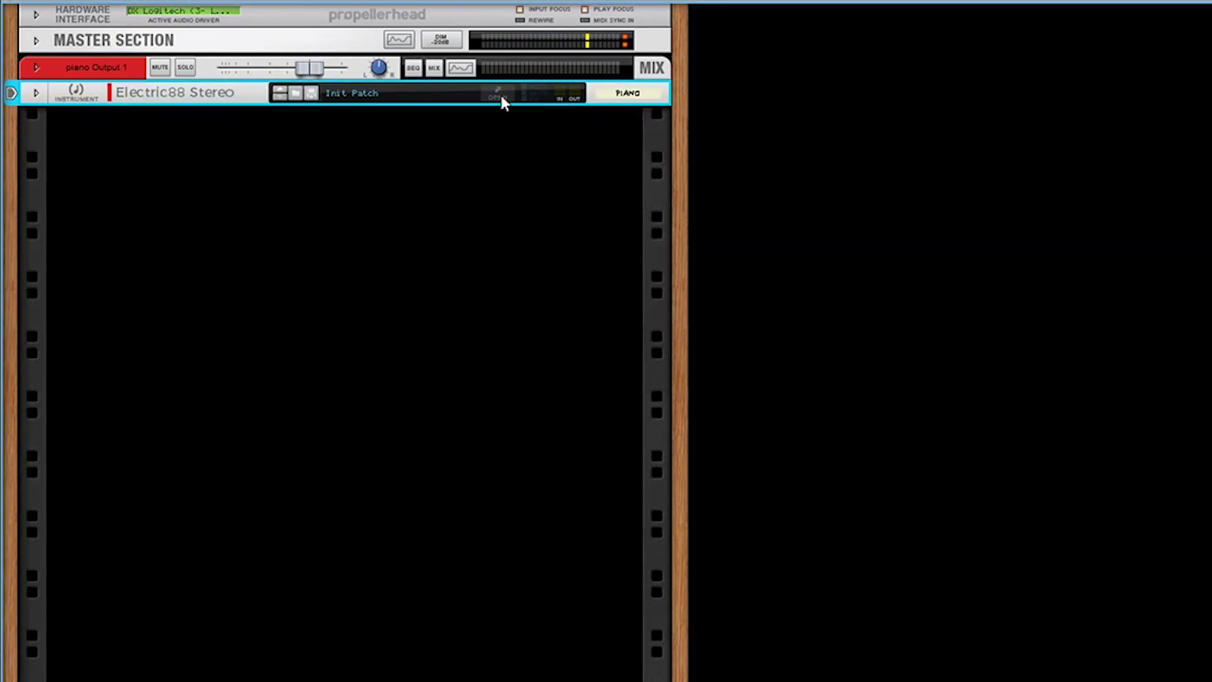
{"action": "left_click", "coordinate": [36, 94]}
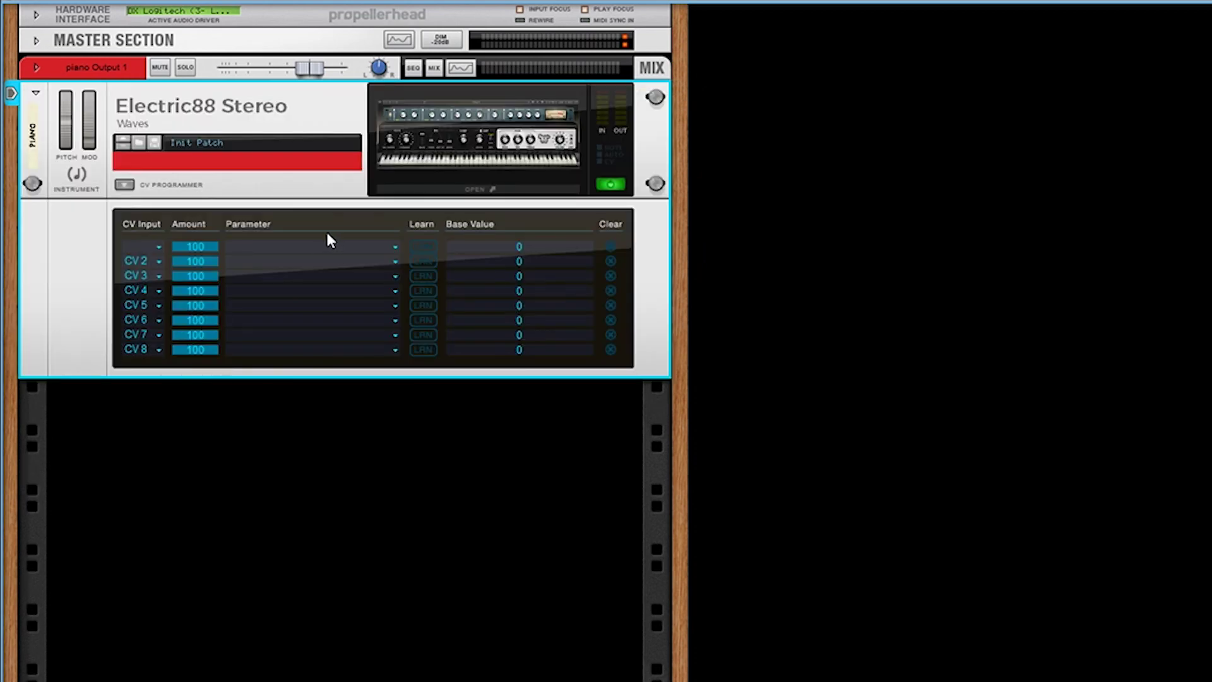
{"action": "key", "text": "Tab"}
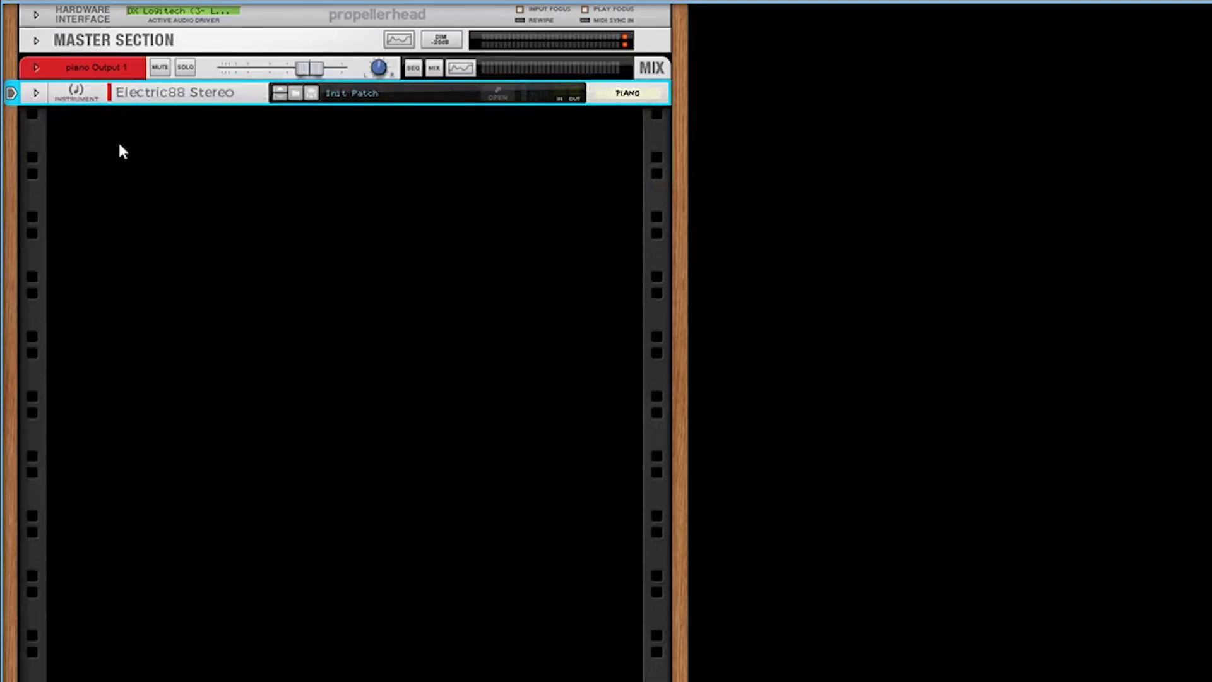
{"action": "left_click", "coordinate": [37, 94]}
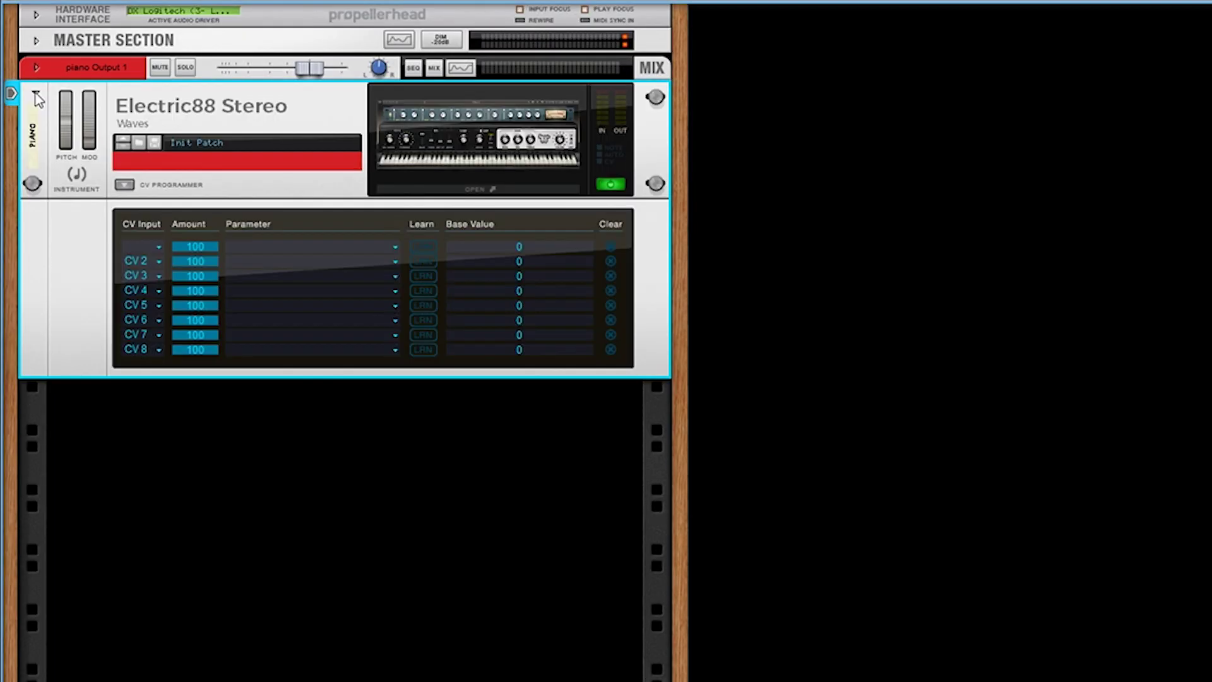
{"action": "left_click", "coordinate": [517, 144]}
{"action": "left_click", "coordinate": [518, 144]}
{"action": "left_click", "coordinate": [518, 144]}
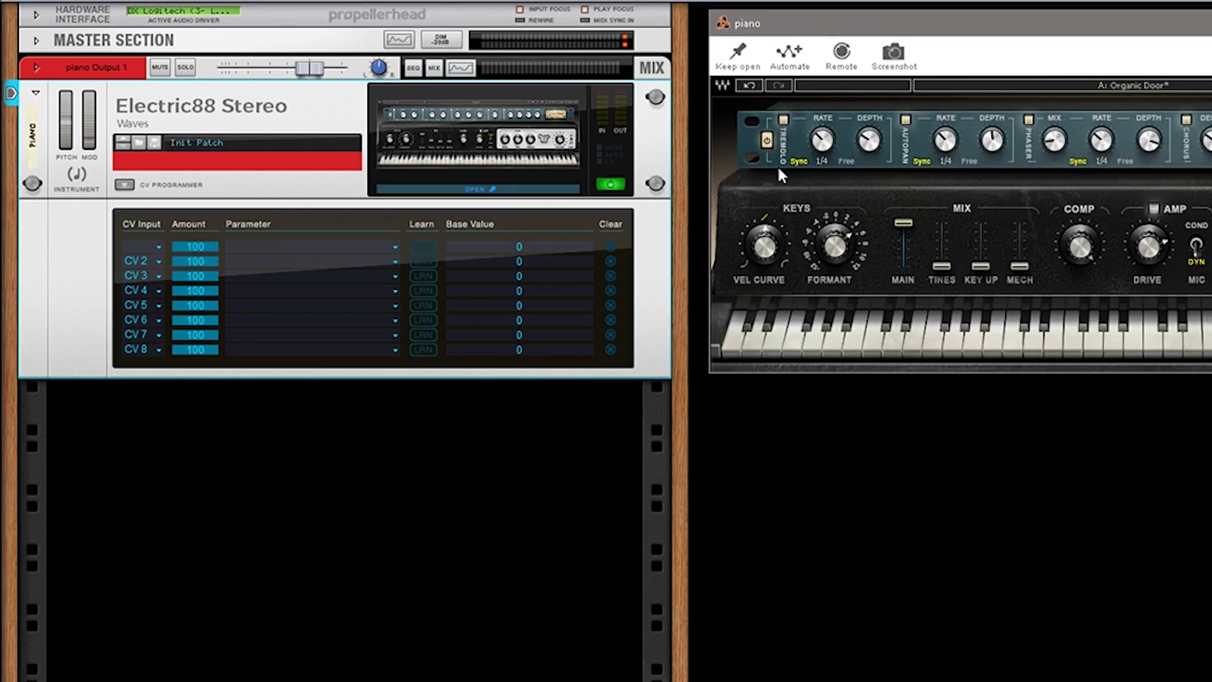
{"action": "left_click", "coordinate": [740, 53]}
{"action": "left_click", "coordinate": [138, 142]}
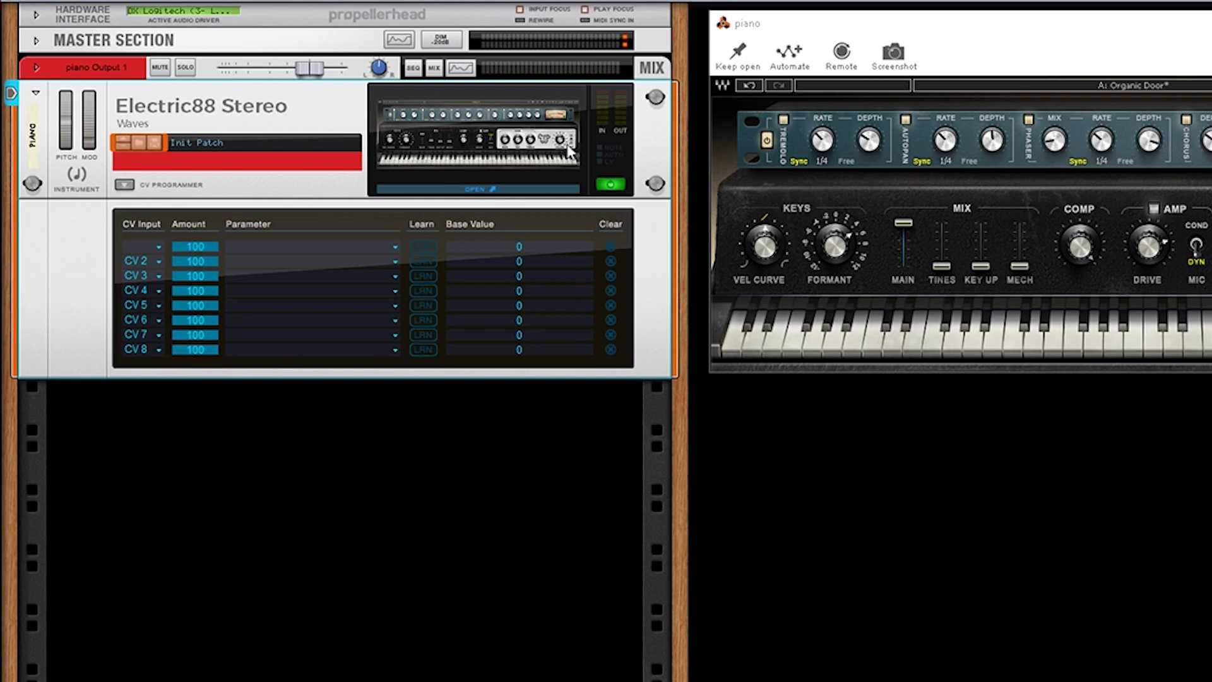
- Close the piano plugin window and fold the Electric88 device into a thin strip
{"action": "left_click", "coordinate": [615, 187]}
{"action": "left_click", "coordinate": [616, 186]}
{"action": "left_click", "coordinate": [616, 187]}
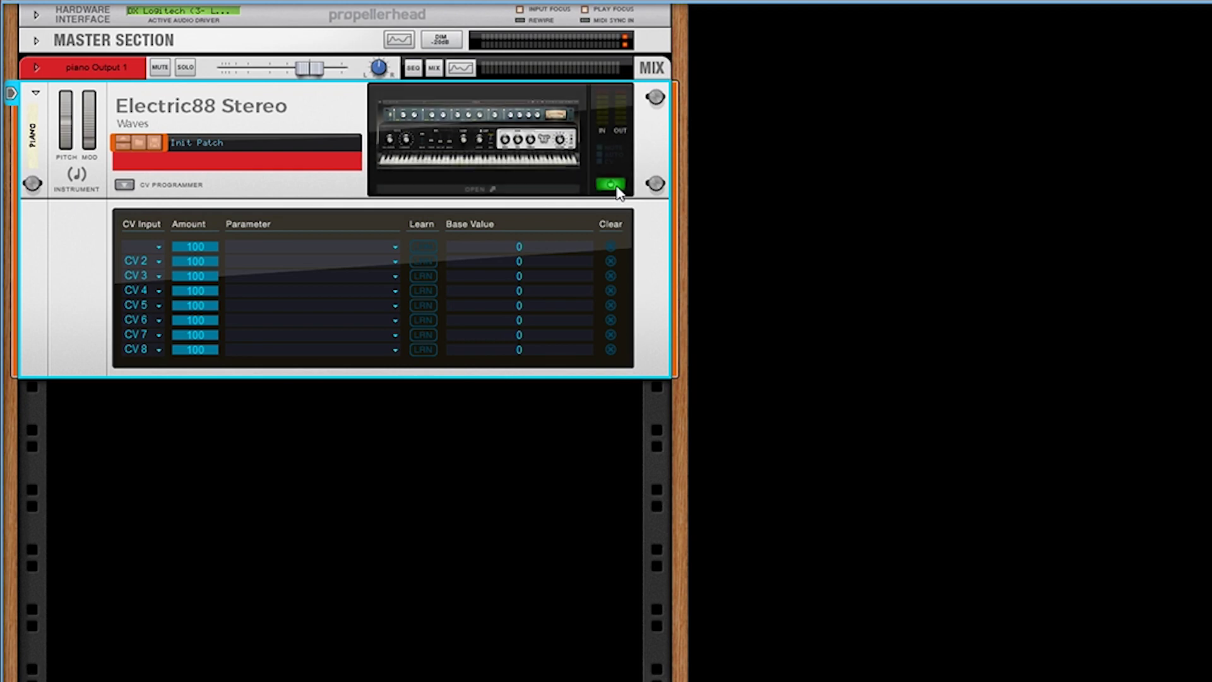
{"action": "left_click", "coordinate": [611, 186]}
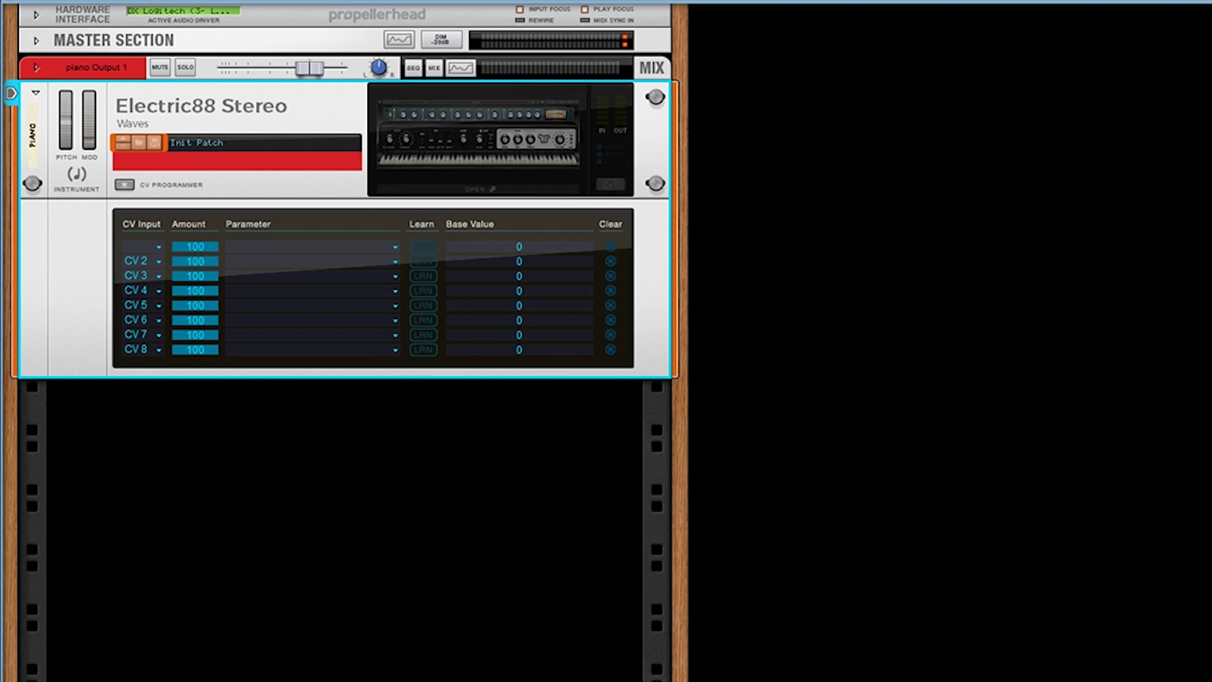
{"action": "left_click", "coordinate": [36, 95]}
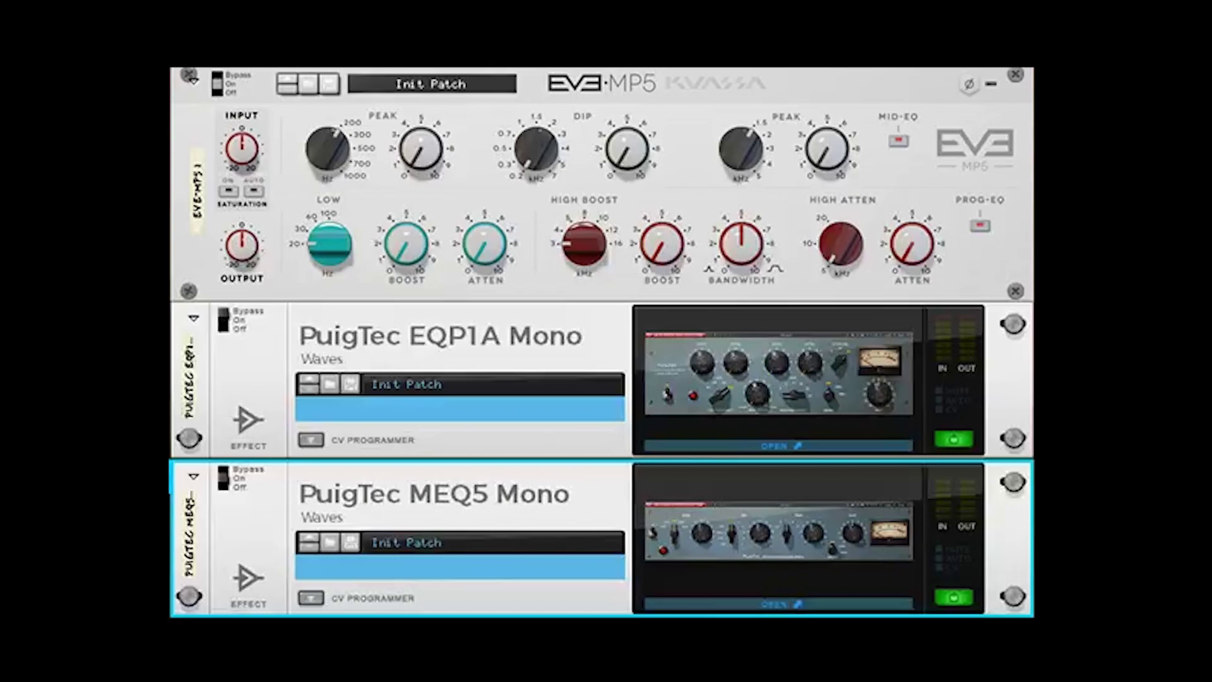
- Add Scheps 73 Mono, UltraPitch 3 Voices Mono, L3-LL Ultra Mono, Kramer PIE Stereo and Doubler2 Stereo
{"action": "double_click", "coordinate": [114, 278]}
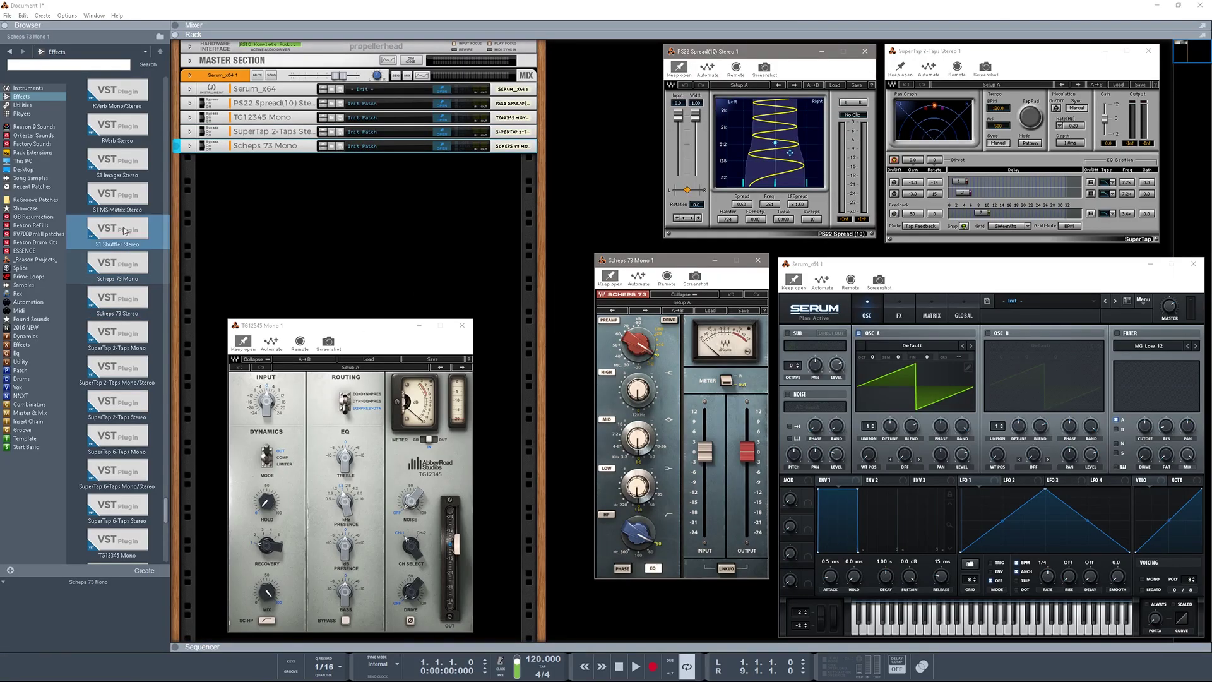
{"action": "scroll", "coordinate": [115, 283], "scroll_direction": "down", "scroll_amount": 5}
{"action": "left_click_drag", "start_coordinate": [117, 487], "coordinate": [410, 165]}
{"action": "left_click_drag", "start_coordinate": [360, 197], "coordinate": [360, 78]}
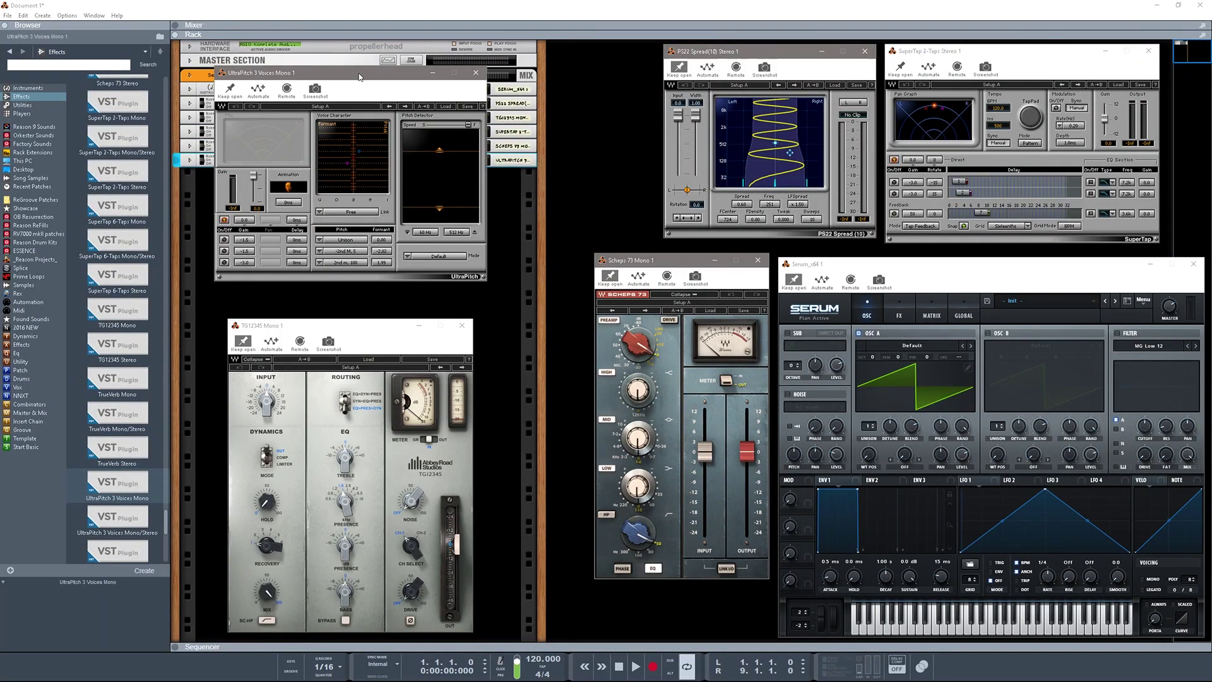
{"action": "scroll", "coordinate": [93, 186], "scroll_direction": "up", "scroll_amount": 15}
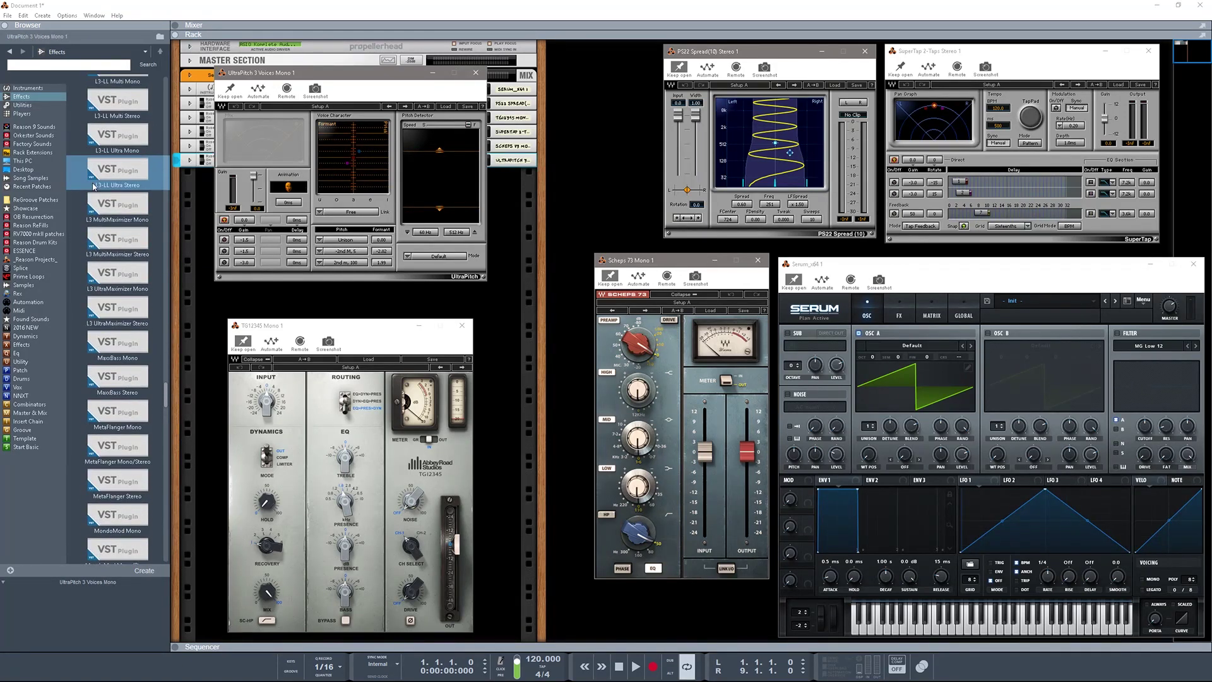
{"action": "double_click", "coordinate": [117, 143]}
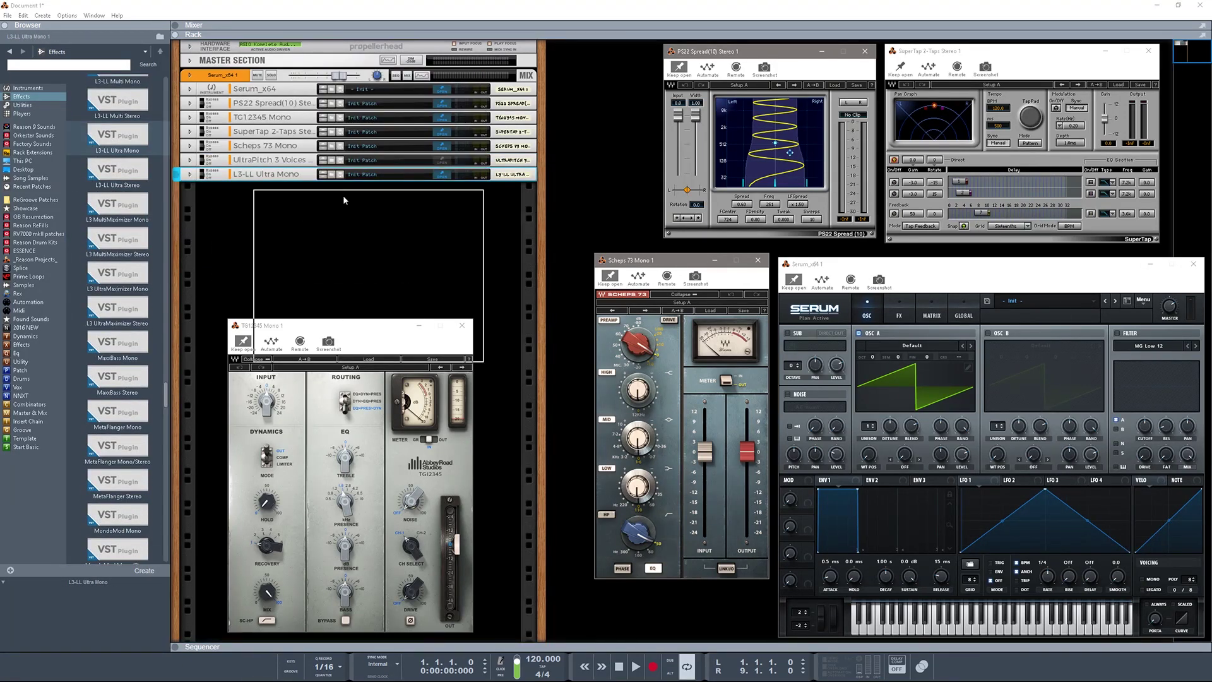
{"action": "scroll", "coordinate": [118, 284], "scroll_direction": "up", "scroll_amount": 5}
{"action": "double_click", "coordinate": [117, 322]}
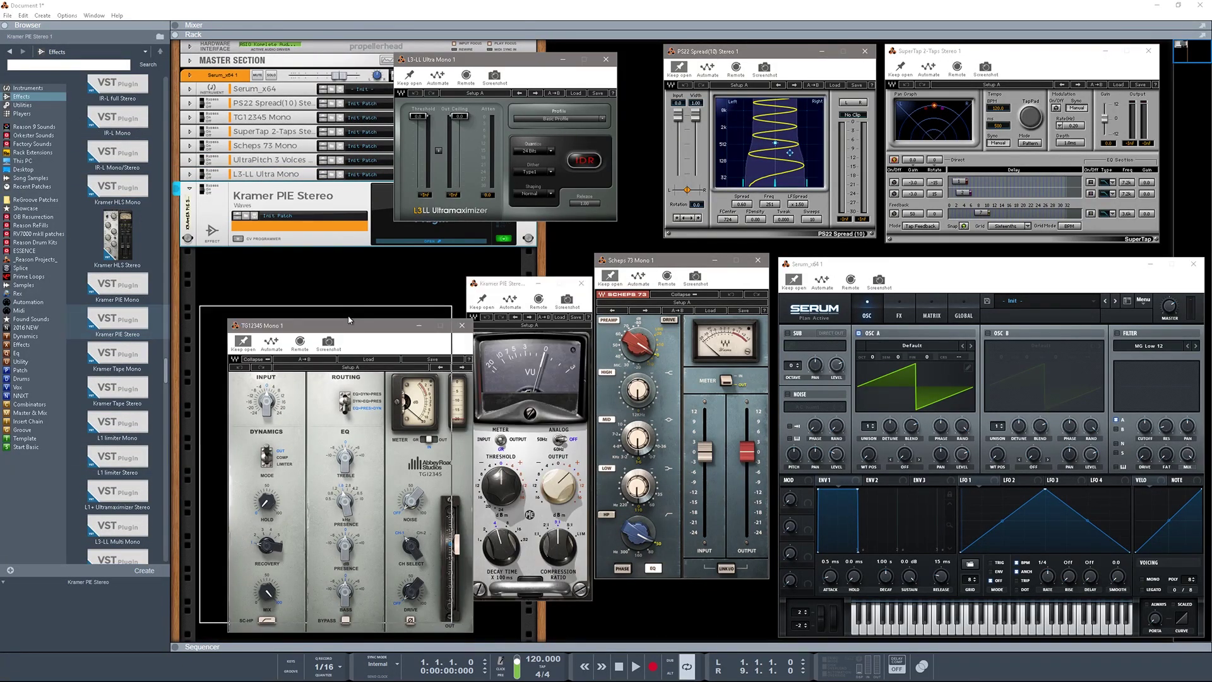
{"action": "scroll", "coordinate": [110, 142], "scroll_direction": "up", "scroll_amount": 10}
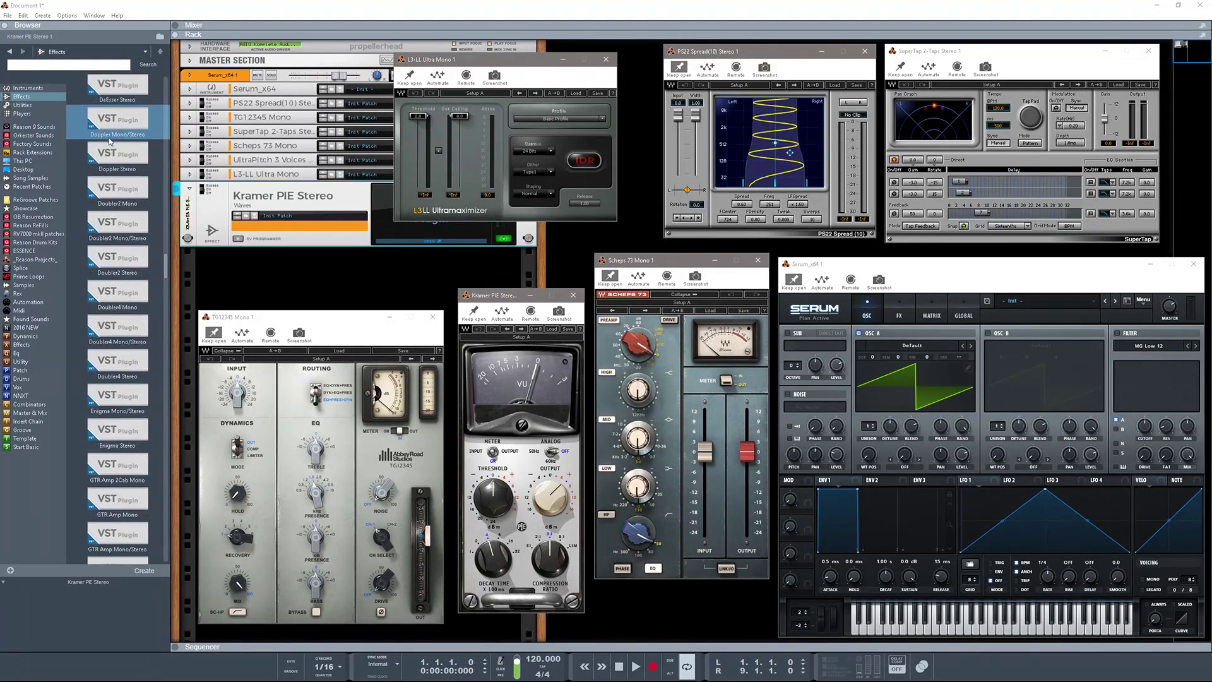
{"action": "scroll", "coordinate": [111, 142], "scroll_direction": "up", "scroll_amount": 3}
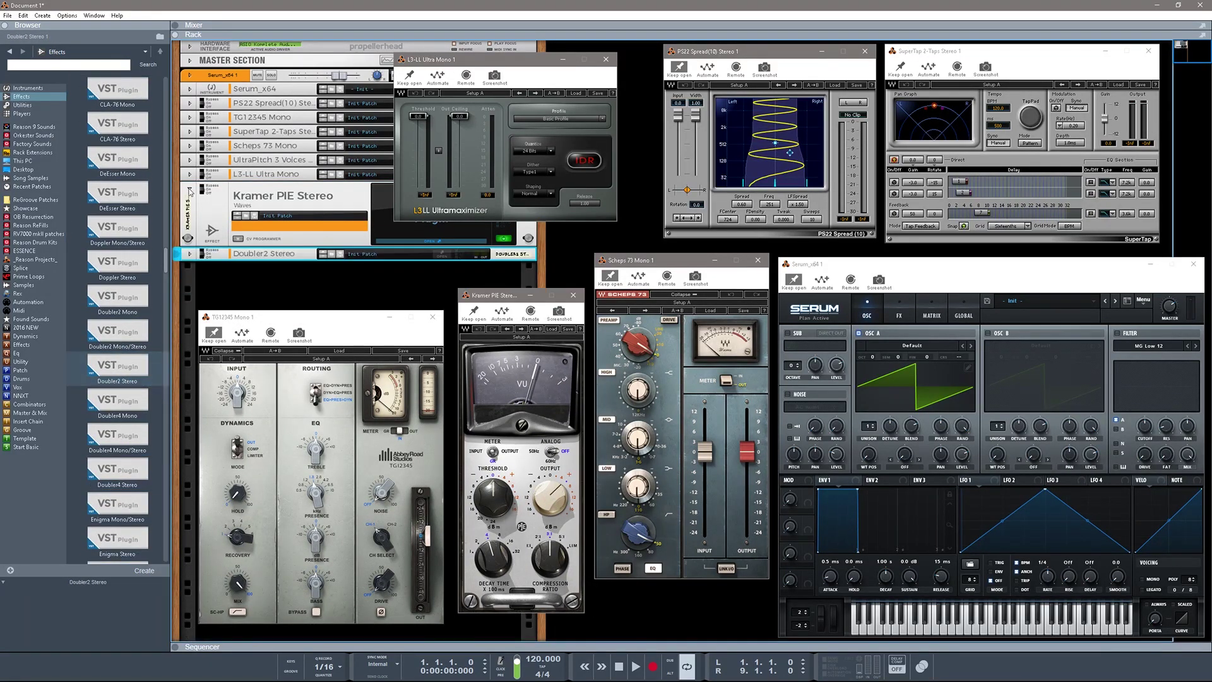
{"action": "double_click", "coordinate": [118, 369]}
- Add CLA-76 Stereo, Grand Rhapsody Piano, Decapitator and GTR Stomp 2 Stereo, moving windows aside
{"action": "left_click", "coordinate": [189, 191]}
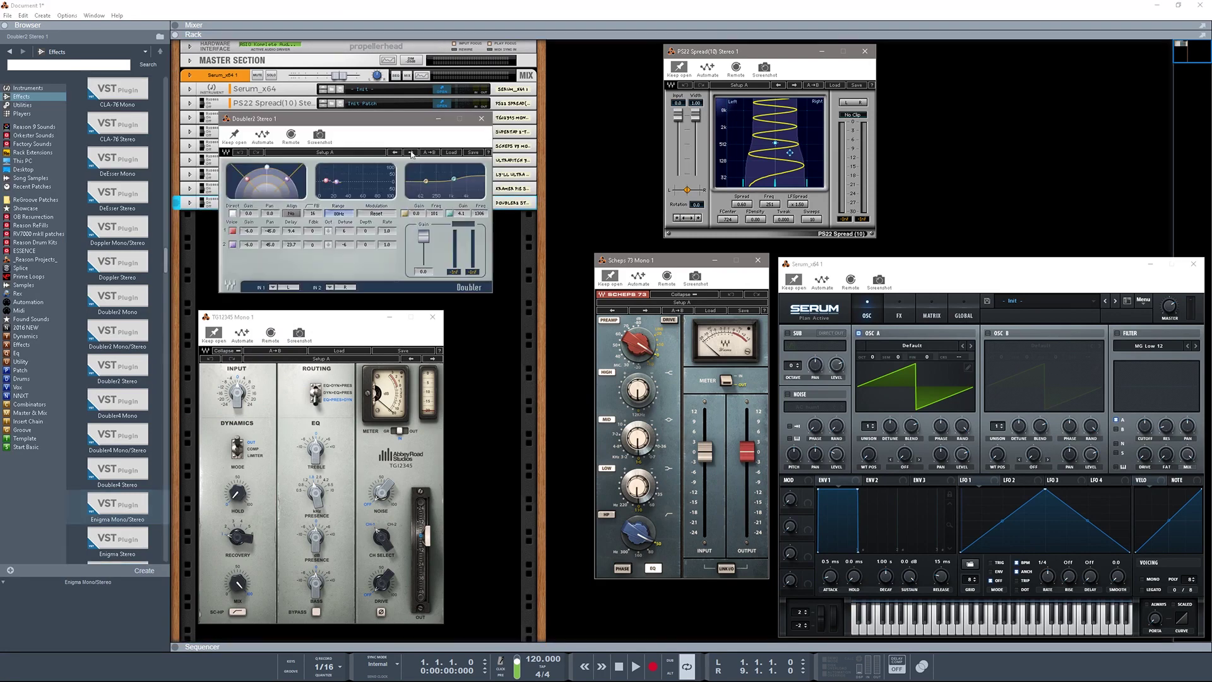
{"action": "double_click", "coordinate": [117, 126]}
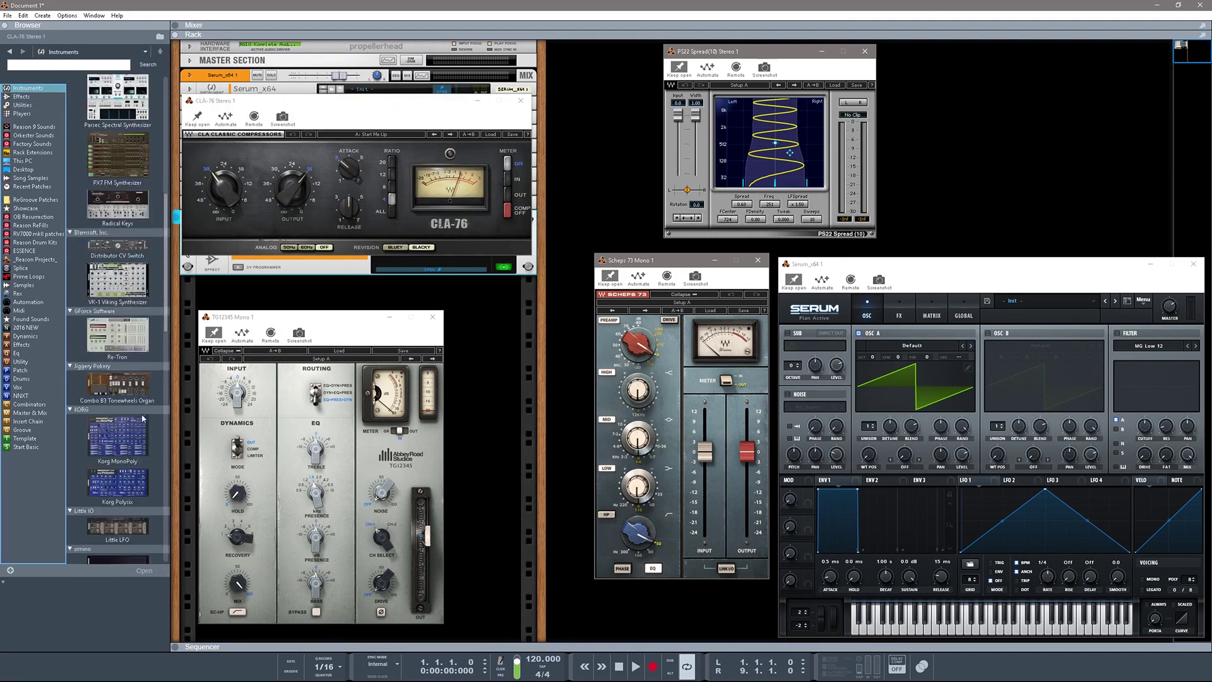
{"action": "scroll", "coordinate": [139, 430], "scroll_direction": "down", "scroll_amount": 10}
{"action": "double_click", "coordinate": [118, 407]}
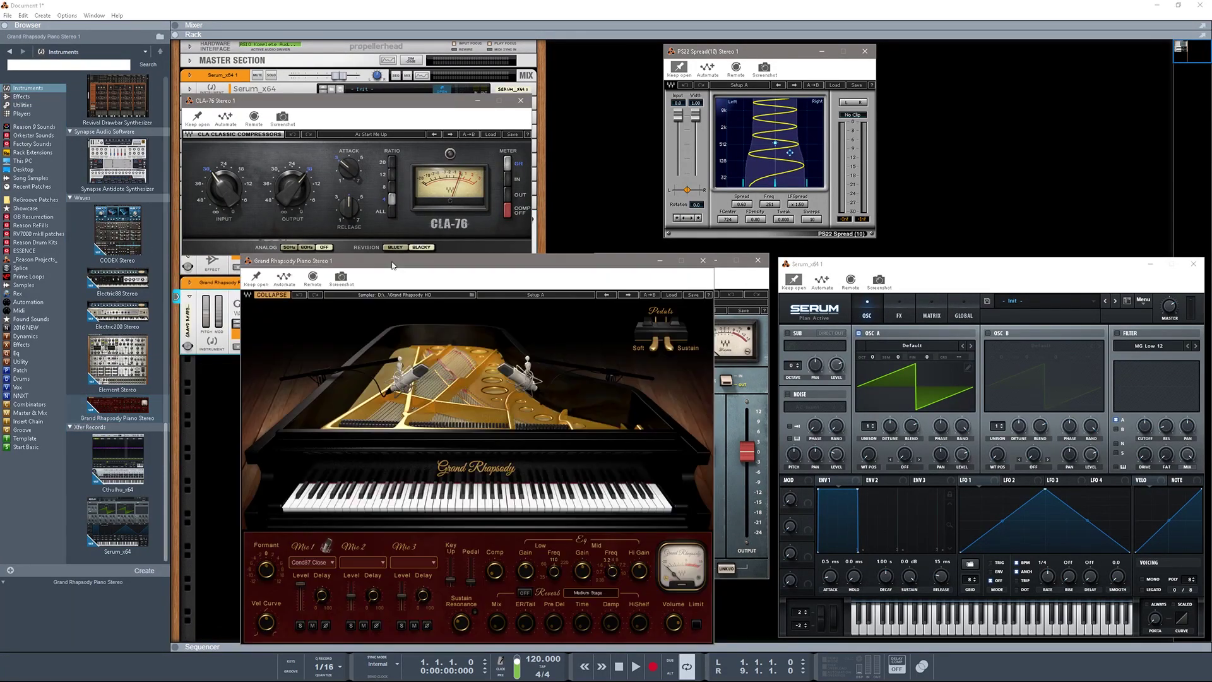
{"action": "left_click_drag", "start_coordinate": [393, 265], "coordinate": [432, 173]}
{"action": "left_click", "coordinate": [21, 96]}
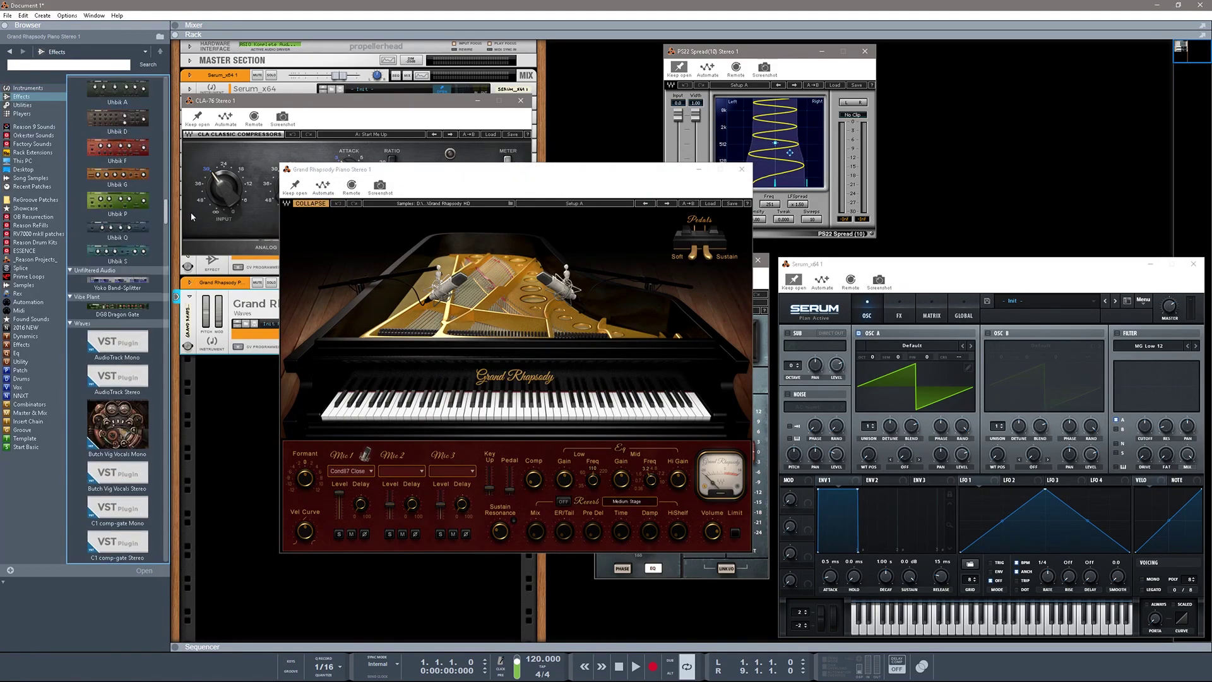
{"action": "scroll", "coordinate": [118, 253], "scroll_direction": "up", "scroll_amount": 10}
{"action": "double_click", "coordinate": [117, 94]}
{"action": "left_click_drag", "start_coordinate": [643, 169], "coordinate": [847, 105]}
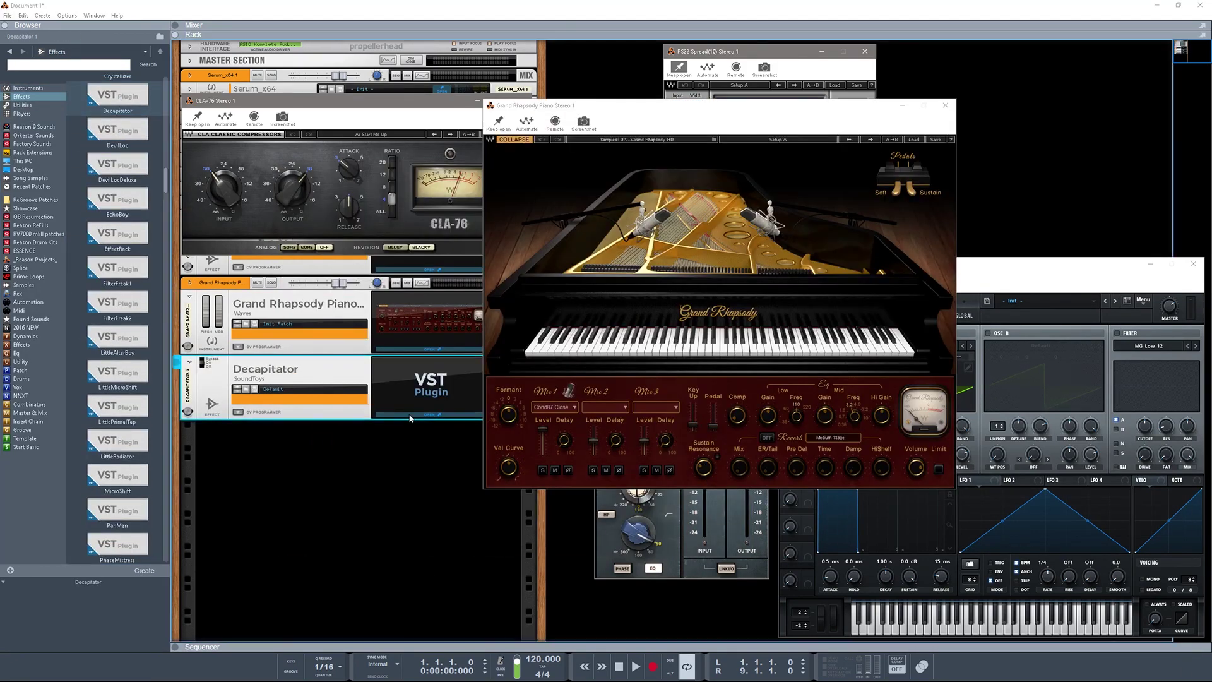
{"action": "left_click_drag", "start_coordinate": [404, 286], "coordinate": [347, 293]}
{"action": "left_click_drag", "start_coordinate": [726, 105], "coordinate": [837, 104]}
{"action": "scroll", "coordinate": [117, 398], "scroll_direction": "down", "scroll_amount": 10}
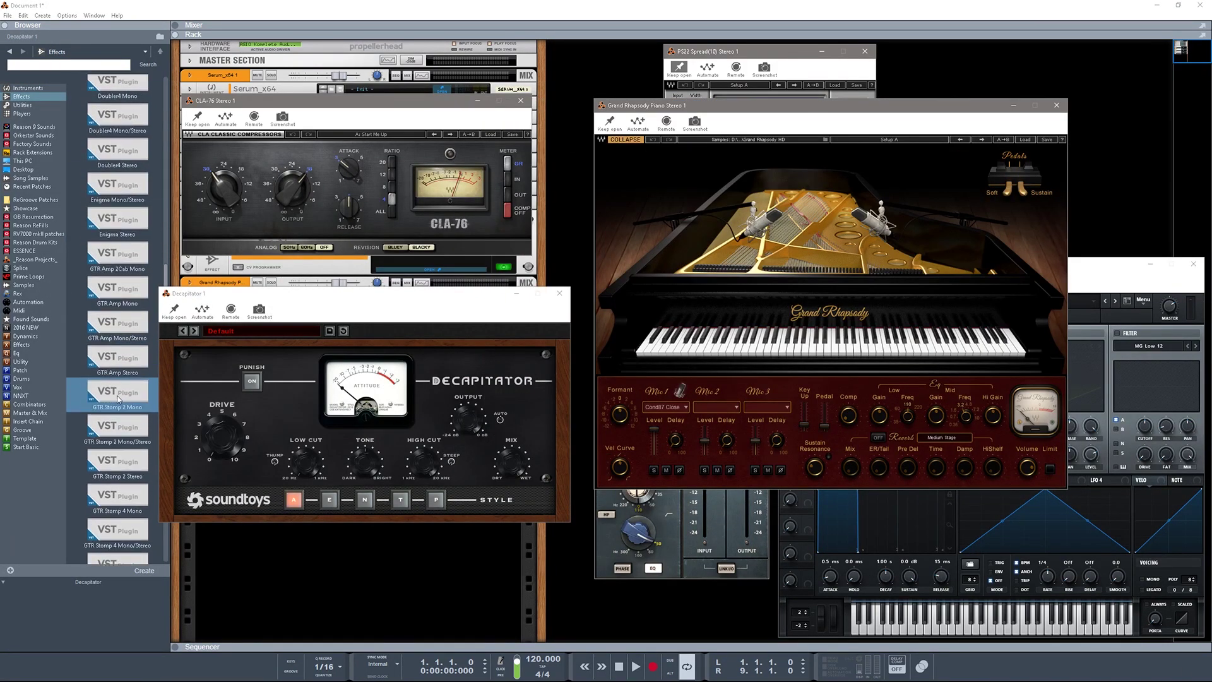
{"action": "double_click", "coordinate": [117, 467]}
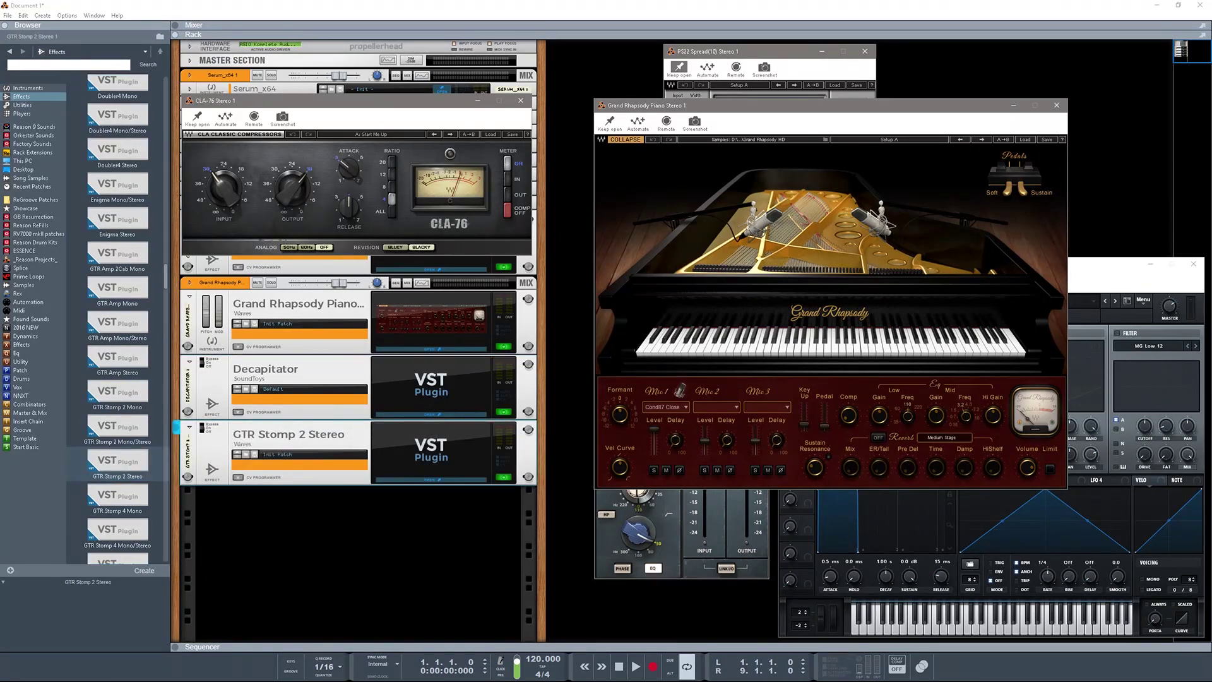
{"action": "left_click", "coordinate": [411, 493]}
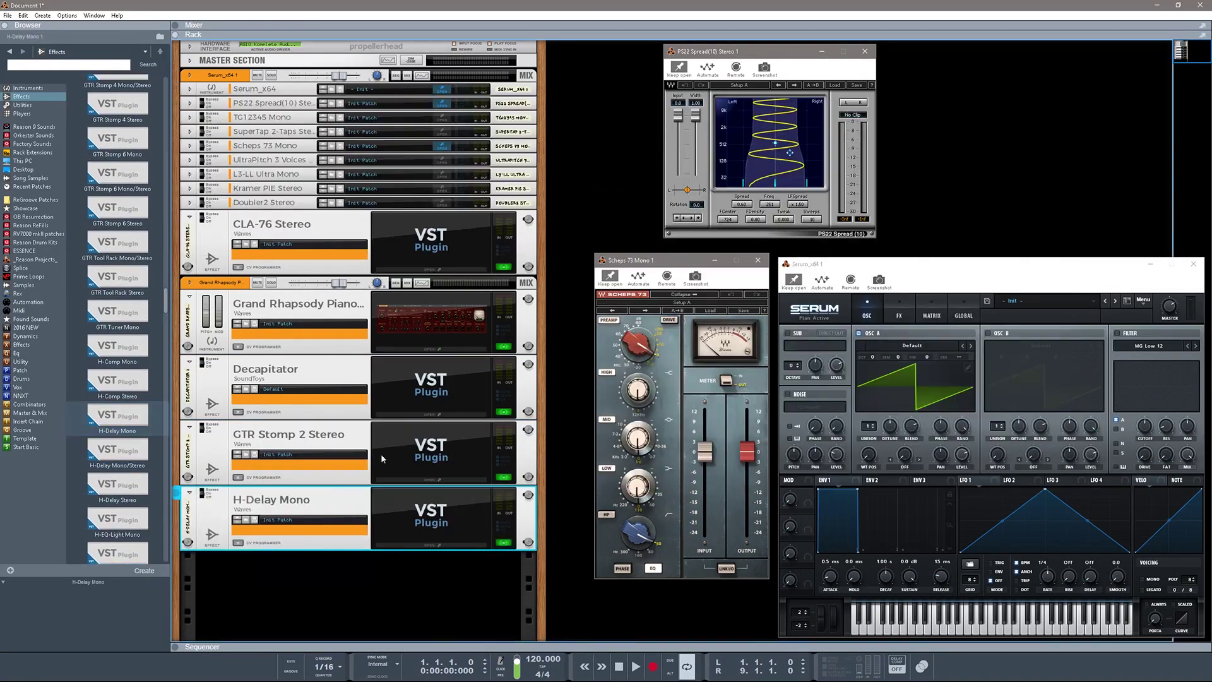
- Add H-Reverb Stereo/5.1, Kramer Tape Stereo, IMPusher Mono and H-EQ Stereo to the rack
{"action": "scroll", "coordinate": [118, 379], "scroll_direction": "down", "scroll_amount": 5}
{"action": "double_click", "coordinate": [117, 374]}
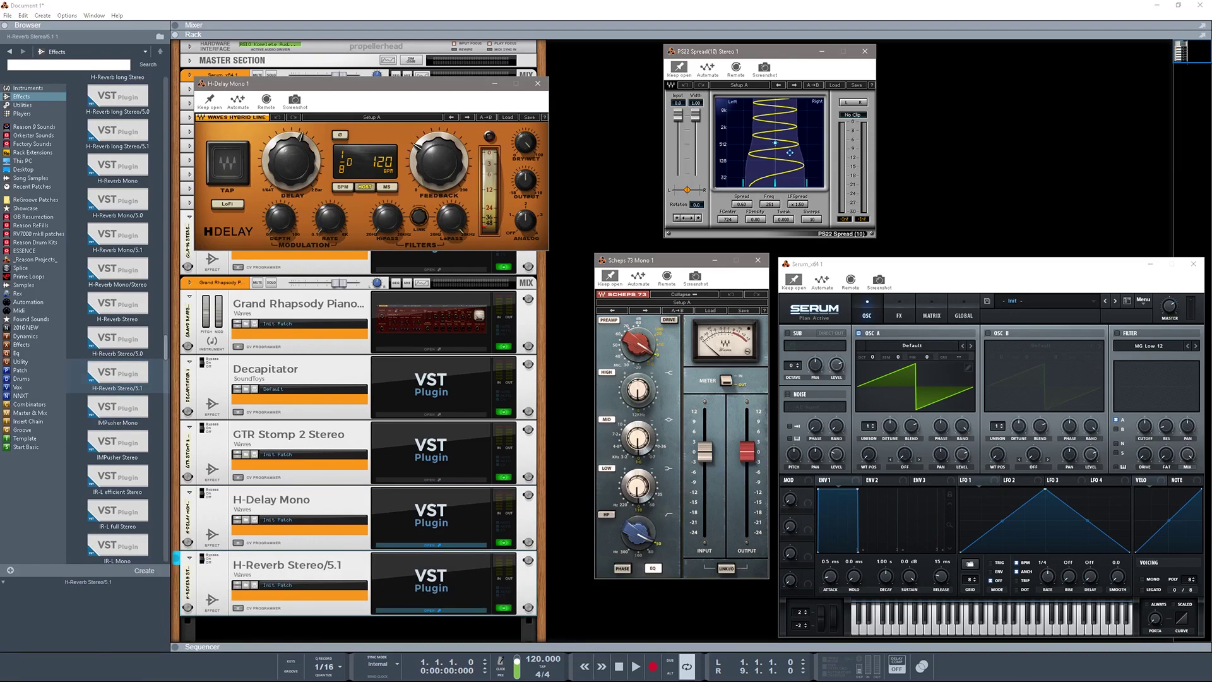
{"action": "scroll", "coordinate": [117, 315], "scroll_direction": "down", "scroll_amount": 6}
{"action": "double_click", "coordinate": [117, 335]}
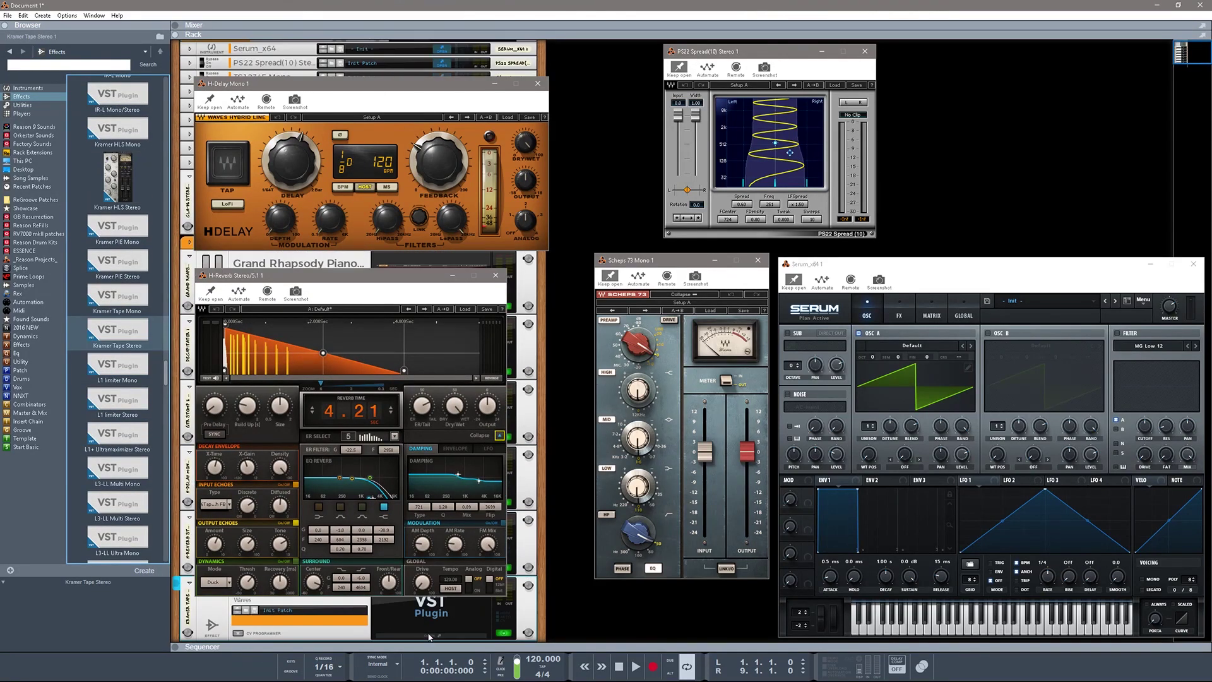
{"action": "scroll", "coordinate": [117, 315], "scroll_direction": "up", "scroll_amount": 5}
{"action": "double_click", "coordinate": [117, 515]}
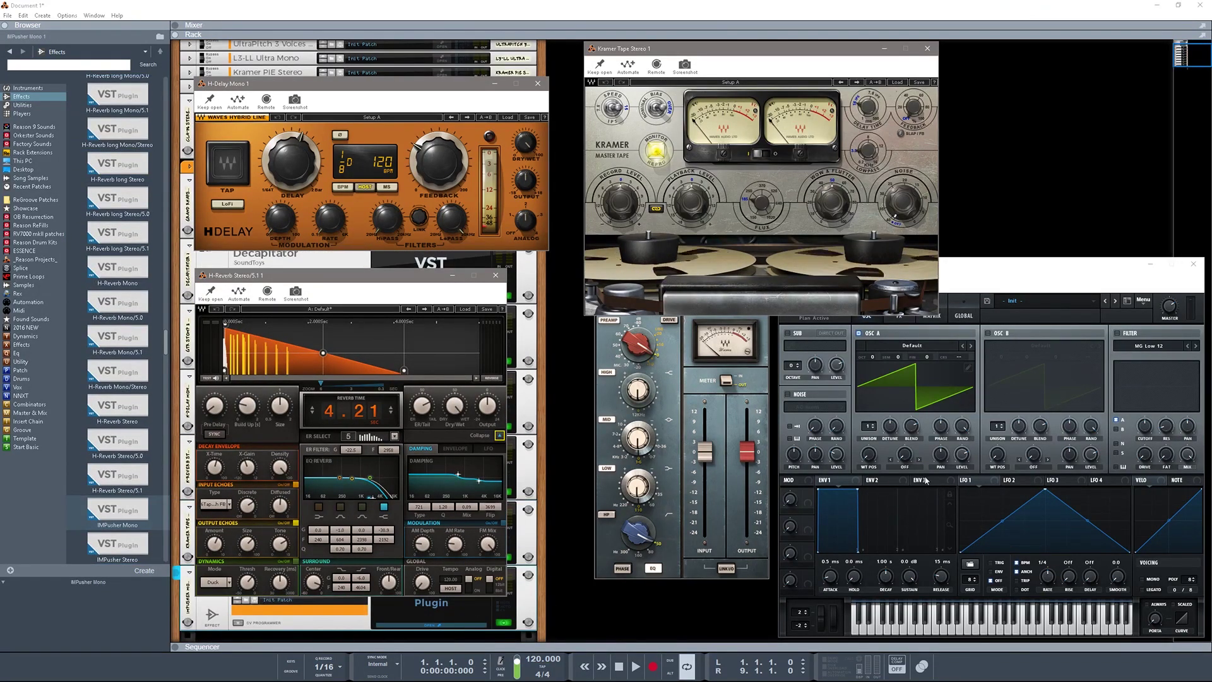
{"action": "scroll", "coordinate": [117, 315], "scroll_direction": "up", "scroll_amount": 5}
{"action": "double_click", "coordinate": [118, 505]}
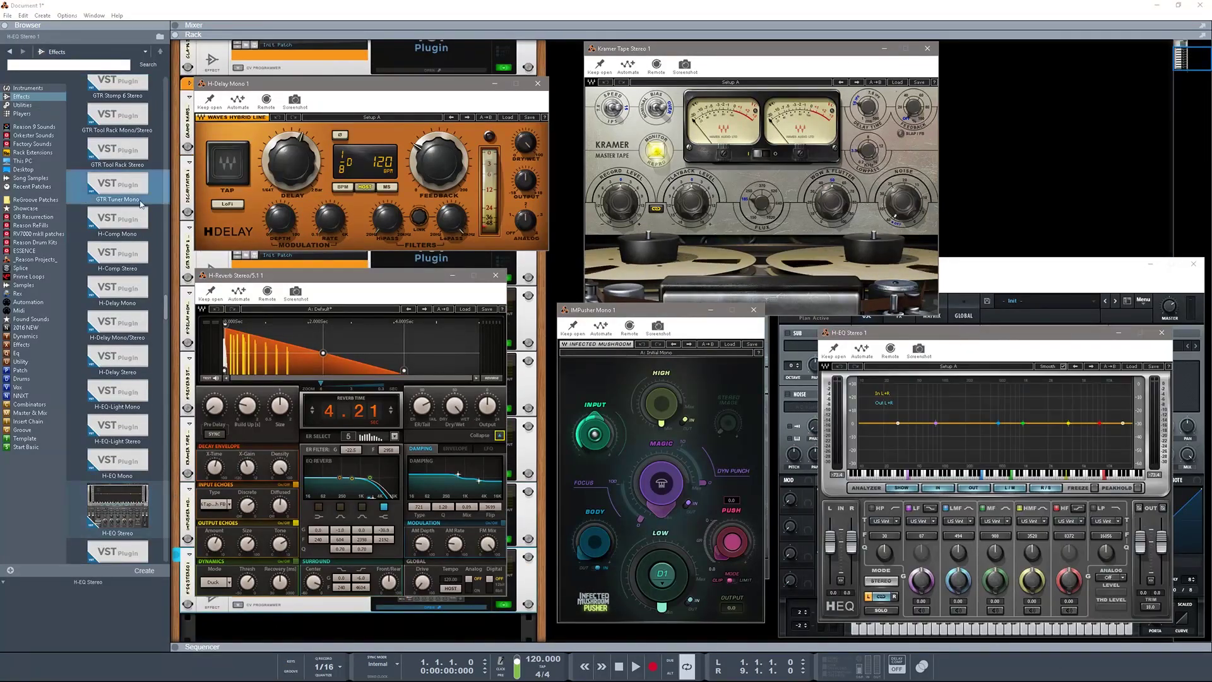
- Add C4 Stereo, Butch Vig Vocals Mono, Decimort2 and EchoBoy to the rack
{"action": "scroll", "coordinate": [124, 223], "scroll_direction": "up", "scroll_amount": 5}
{"action": "double_click", "coordinate": [118, 328]}
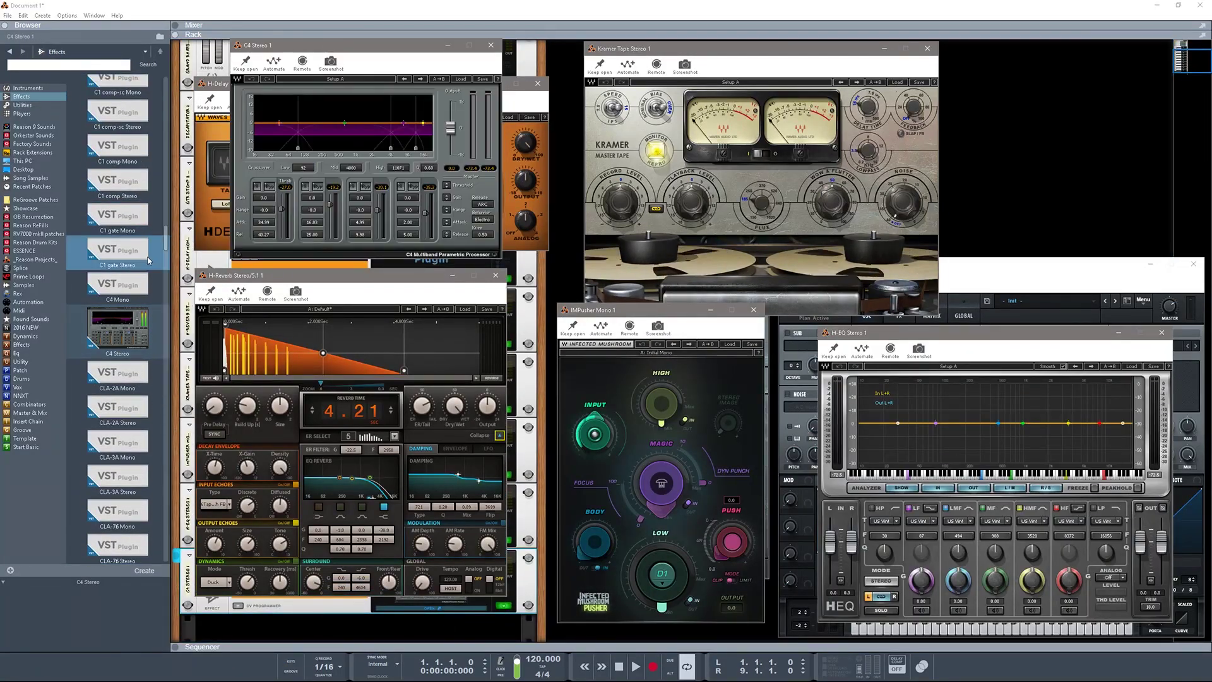
{"action": "scroll", "coordinate": [117, 284], "scroll_direction": "up", "scroll_amount": 5}
{"action": "double_click", "coordinate": [118, 284]}
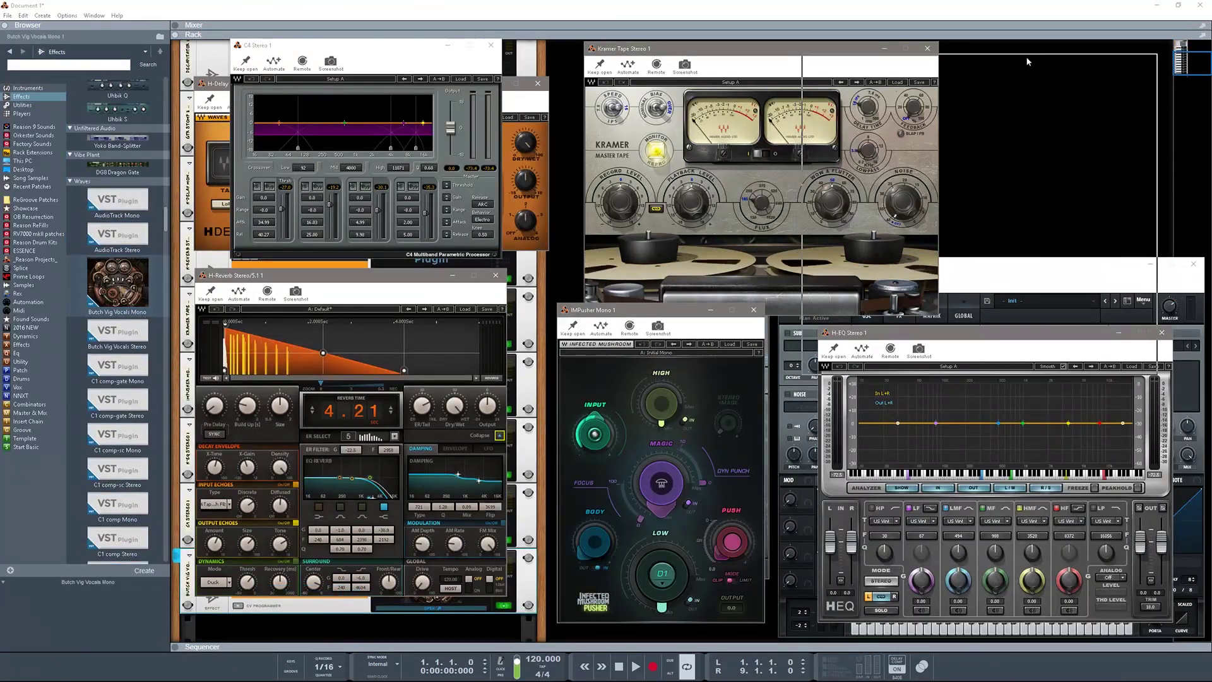
{"action": "scroll", "coordinate": [117, 316], "scroll_direction": "up", "scroll_amount": 5}
{"action": "double_click", "coordinate": [118, 271]}
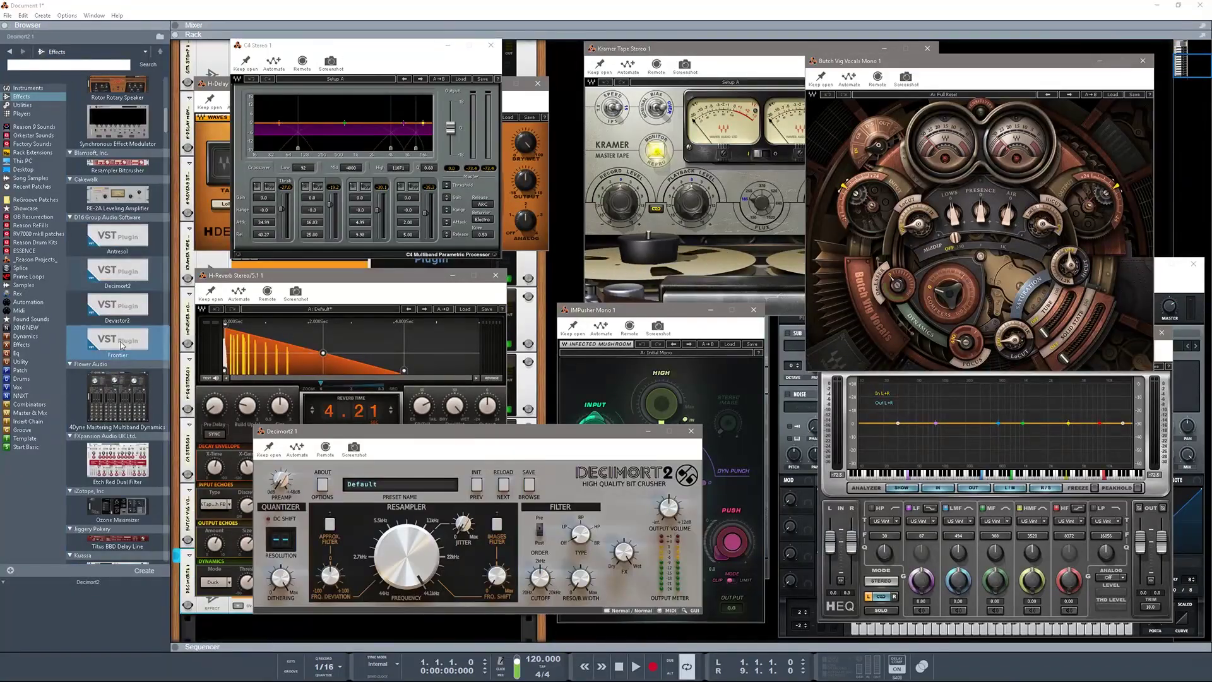
{"action": "scroll", "coordinate": [125, 399], "scroll_direction": "down", "scroll_amount": 5}
{"action": "double_click", "coordinate": [117, 354]}
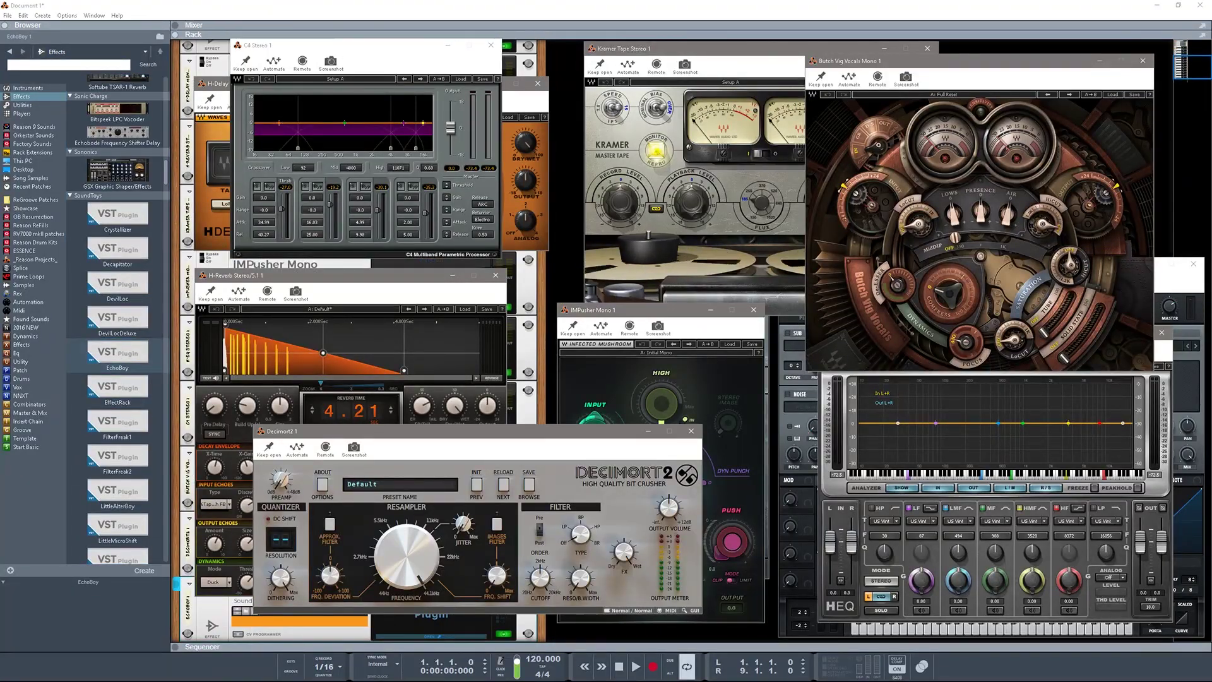
{"action": "scroll", "coordinate": [109, 271], "scroll_direction": "down", "scroll_amount": 10}
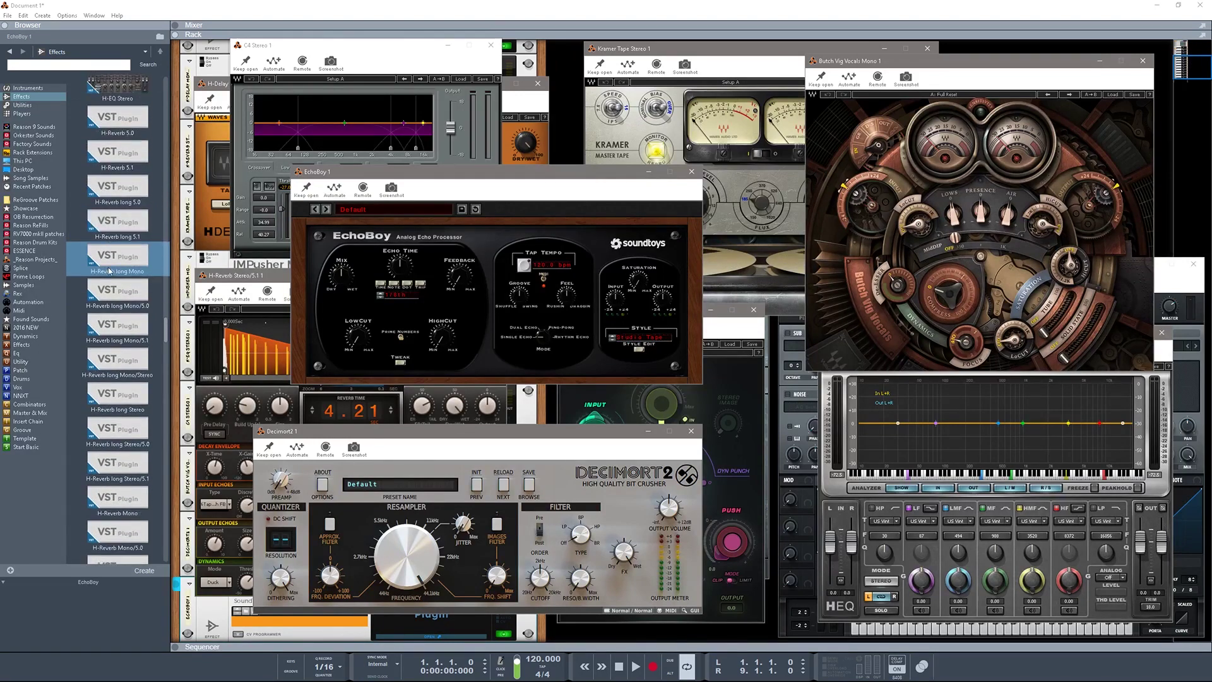
{"action": "scroll", "coordinate": [109, 270], "scroll_direction": "down", "scroll_amount": 10}
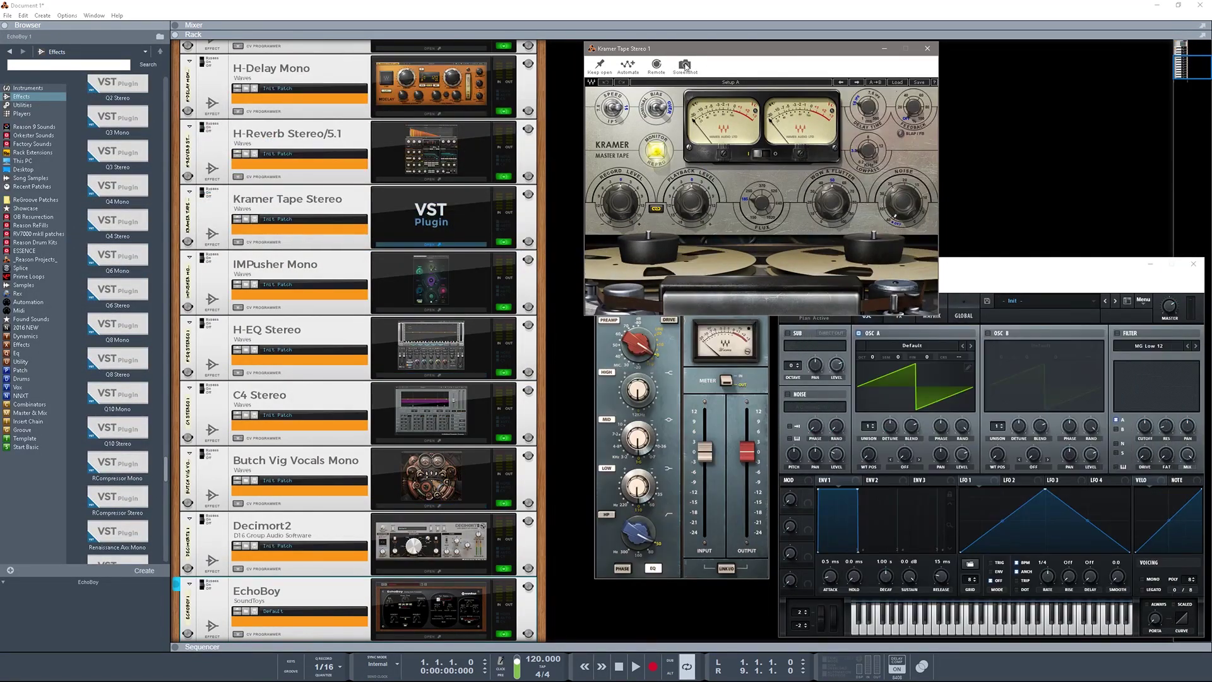
- Scroll the rack up to review the added devices and completed effects chain
{"action": "scroll", "coordinate": [286, 396], "scroll_direction": "up", "scroll_amount": 5}
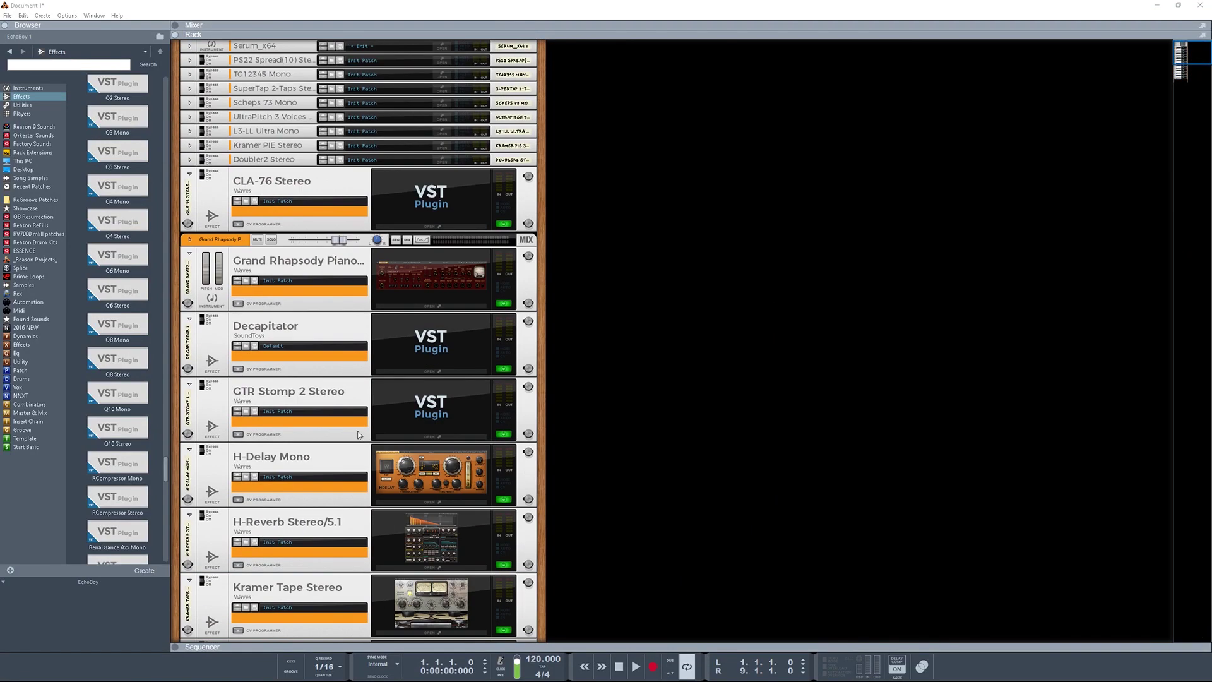